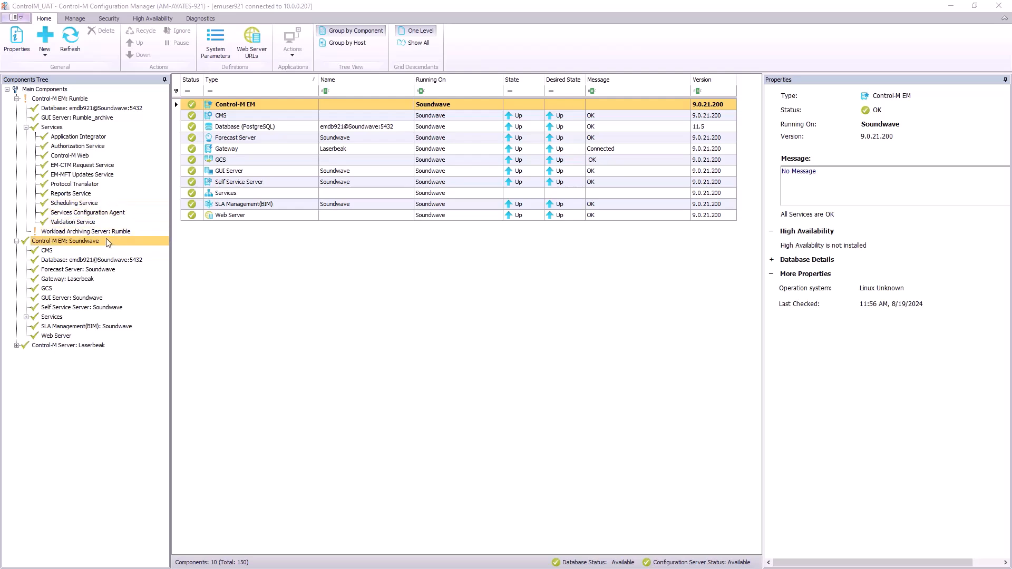
- Expand the Soundwave Services node to list its 14 services, and show the Reports Service properties
{"action": "left_click", "coordinate": [26, 318]}
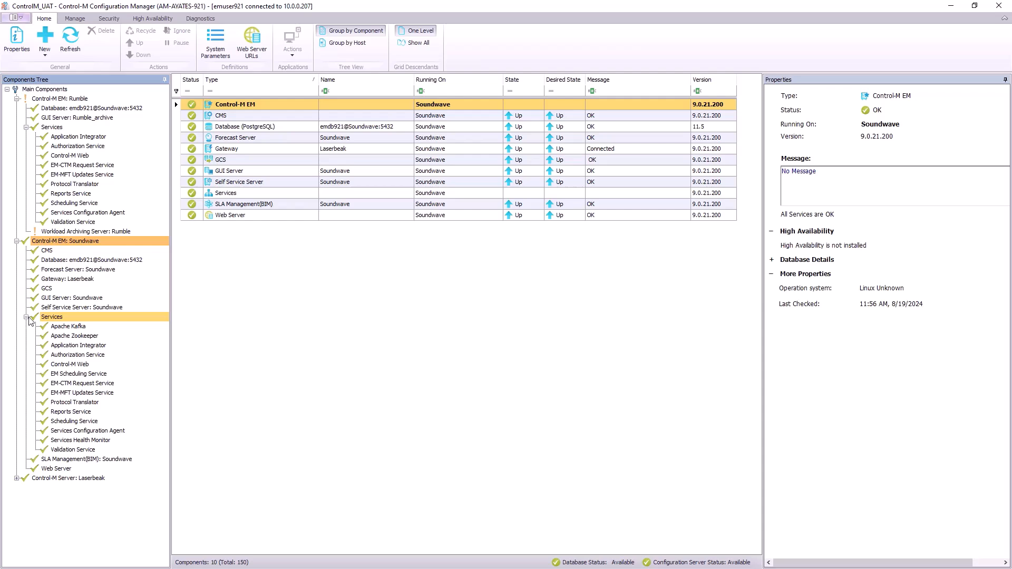
{"action": "left_click", "coordinate": [52, 317]}
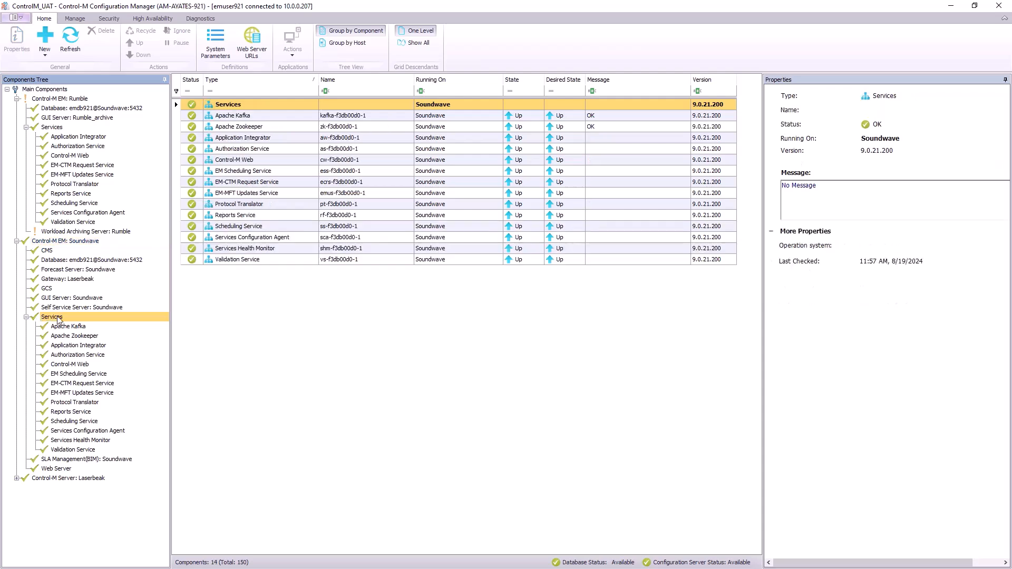
{"action": "left_click", "coordinate": [239, 216]}
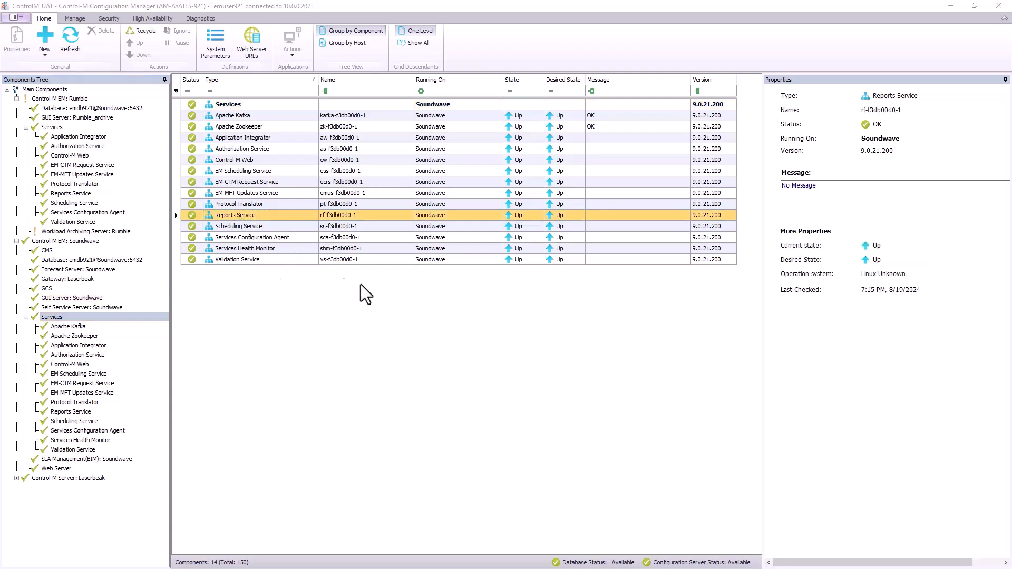
- Recycle the Soundwave Reports Service through Desired State > Recycle and confirm with Yes
{"action": "right_click", "coordinate": [289, 215]}
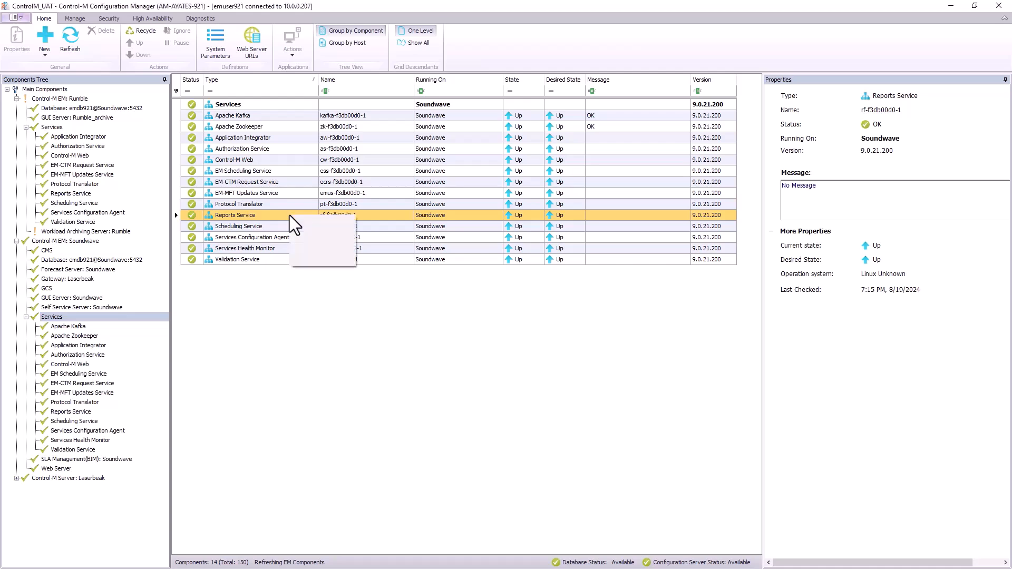
{"action": "mouse_move", "coordinate": [323, 224]}
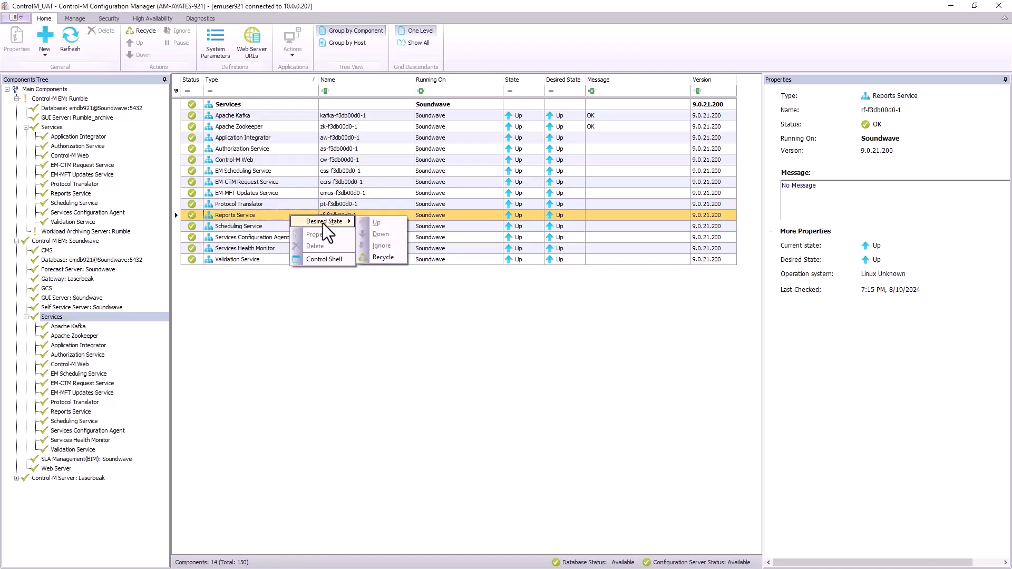
{"action": "left_click", "coordinate": [385, 257]}
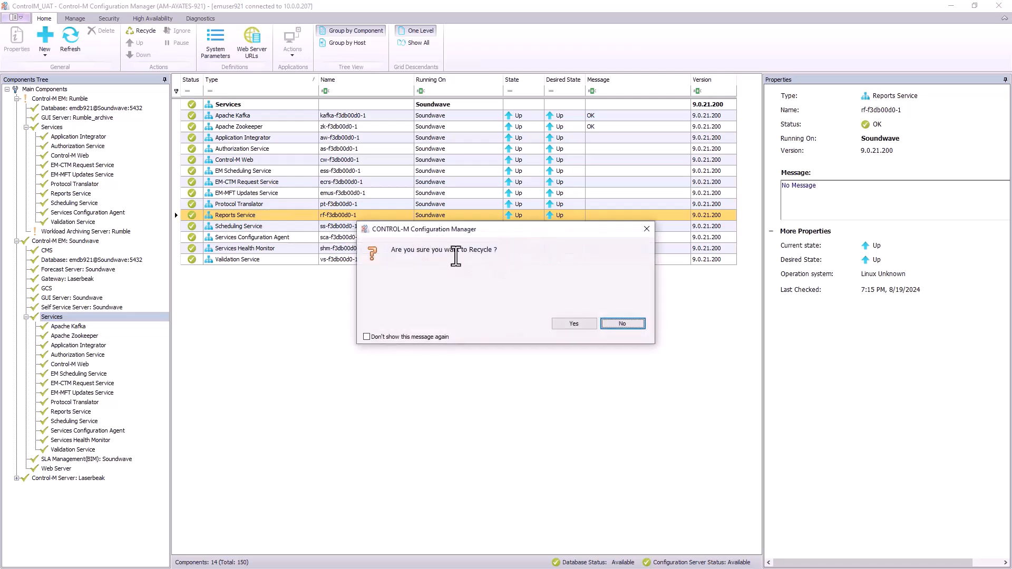
{"action": "left_click", "coordinate": [569, 324]}
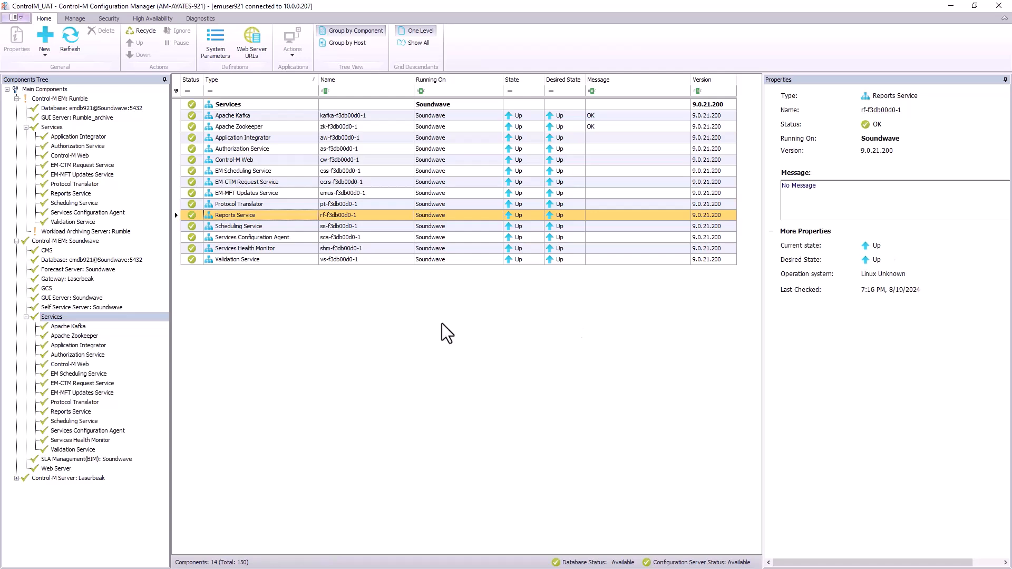
- Open the Reports Service Control Shell and view its command usage and diagl options
{"action": "right_click", "coordinate": [264, 214]}
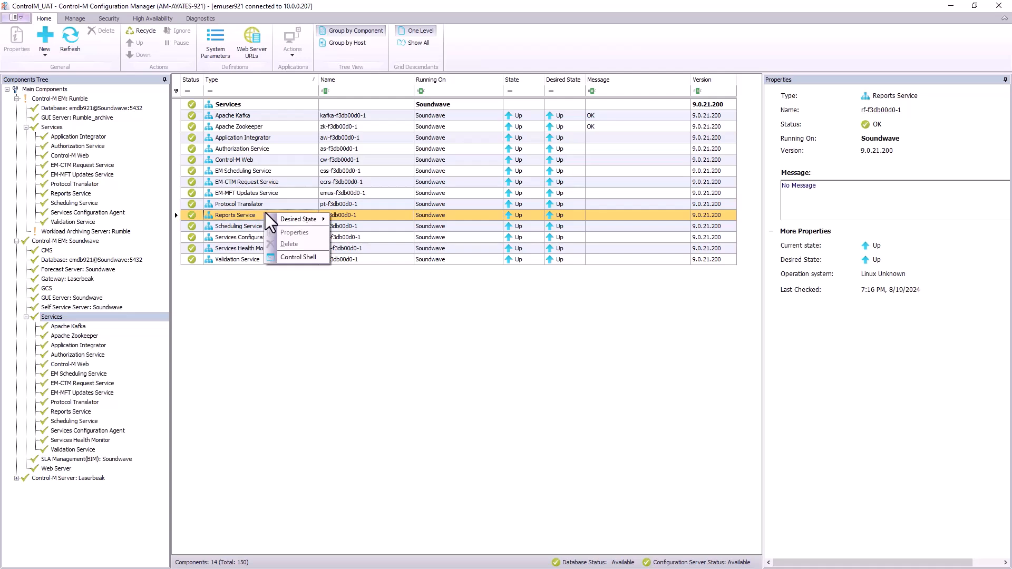
{"action": "left_click", "coordinate": [298, 257]}
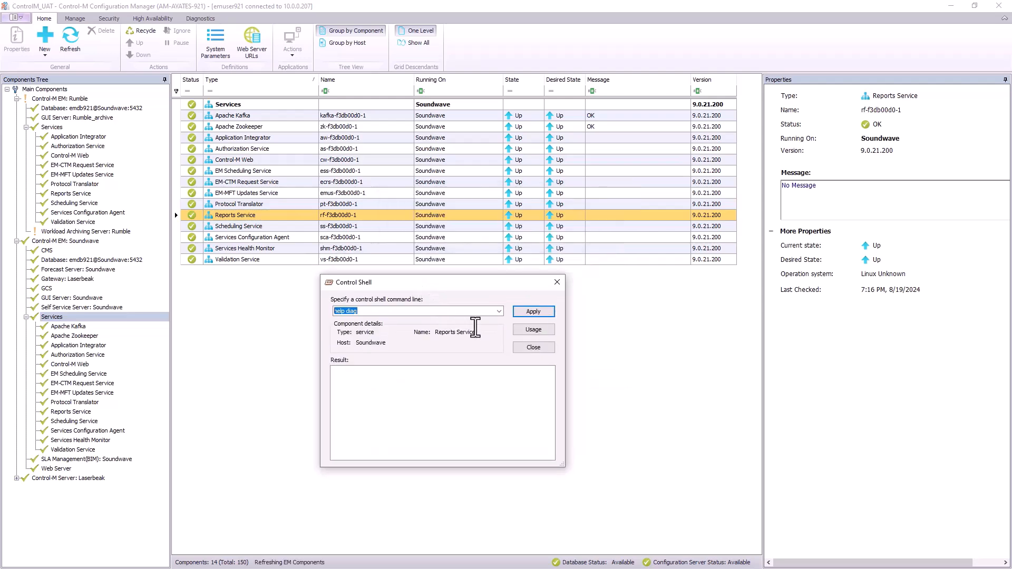
{"action": "left_click", "coordinate": [521, 331]}
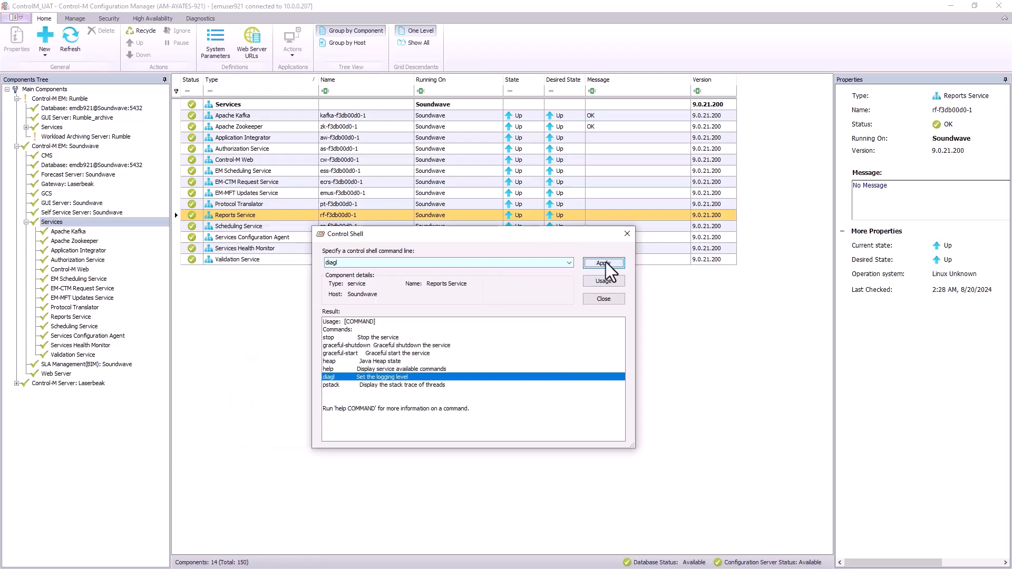
{"action": "left_click", "coordinate": [606, 264]}
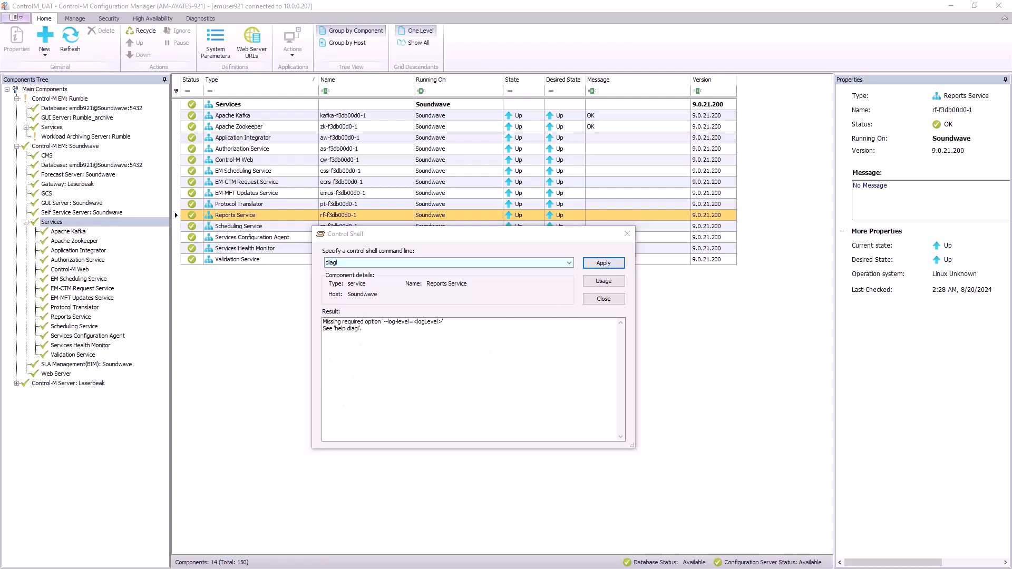
- Apply diagl --log-level=DEBUG to the Reports Service, then switch back to --log-level=WARN
{"action": "double_click", "coordinate": [360, 264]}
{"action": "type", "text": "diagl --log-level=DEBUG"}
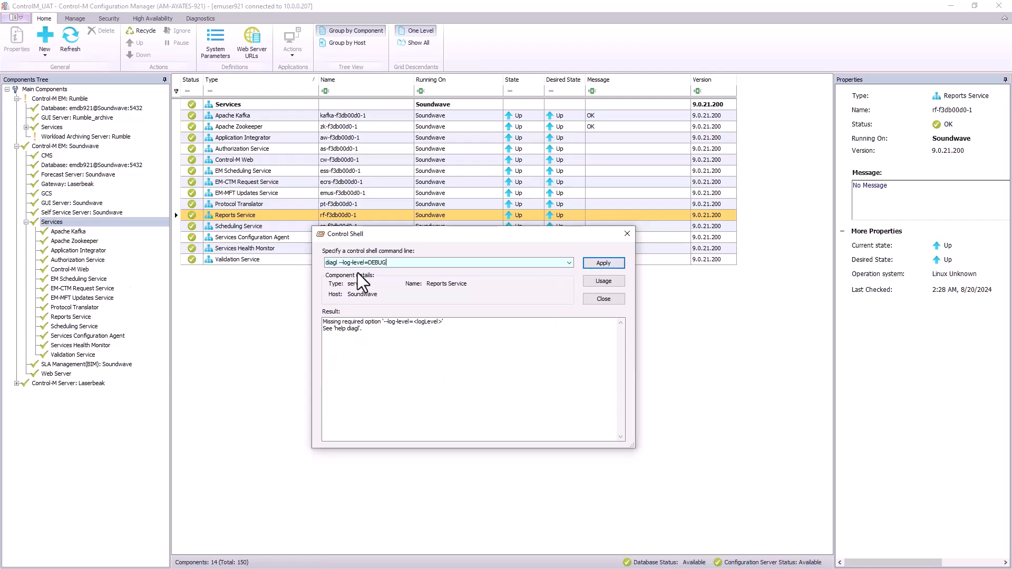
{"action": "left_click", "coordinate": [611, 265]}
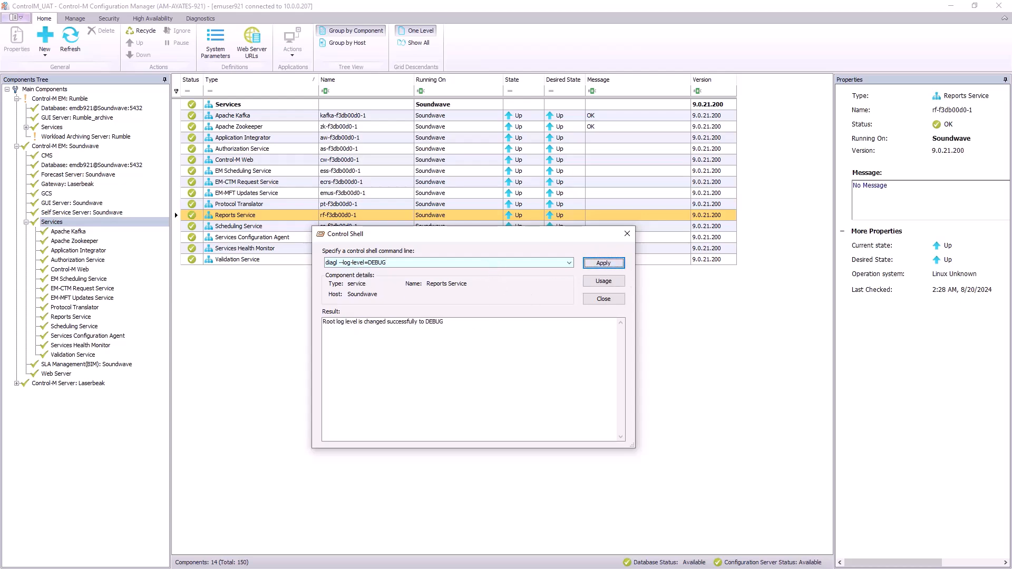
{"action": "left_click", "coordinate": [403, 264]}
{"action": "type", "text": "diagl --log-level=WARN"}
{"action": "left_click", "coordinate": [603, 263]}
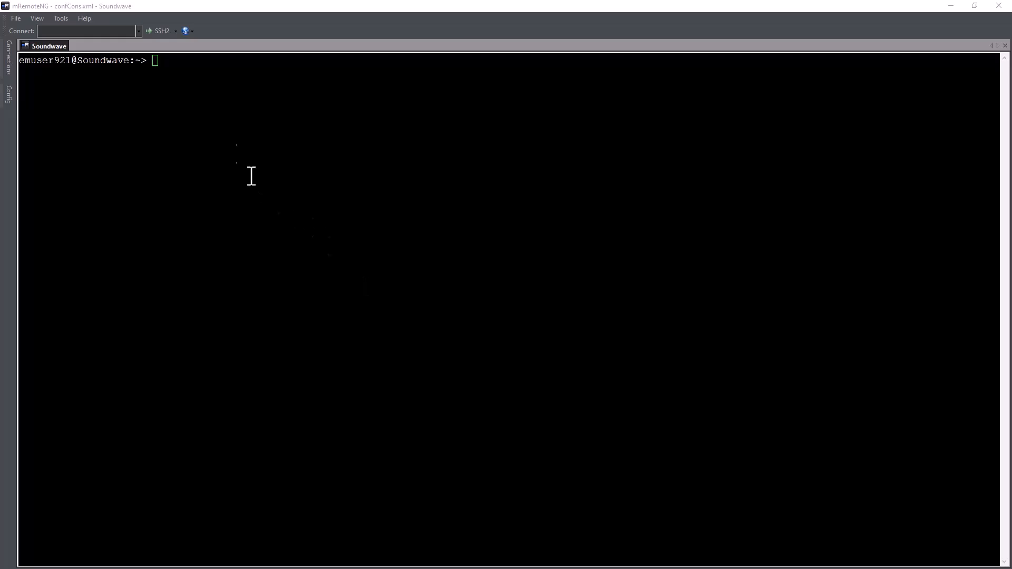
- Run em services-cli -l, then the jq query listing reporting-facility instances on Rumble and Soundwave
{"action": "left_click", "coordinate": [187, 88]}
{"action": "key", "text": "Up"}
{"action": "key", "text": "Return"}
{"action": "right_click", "coordinate": [176, 70]}
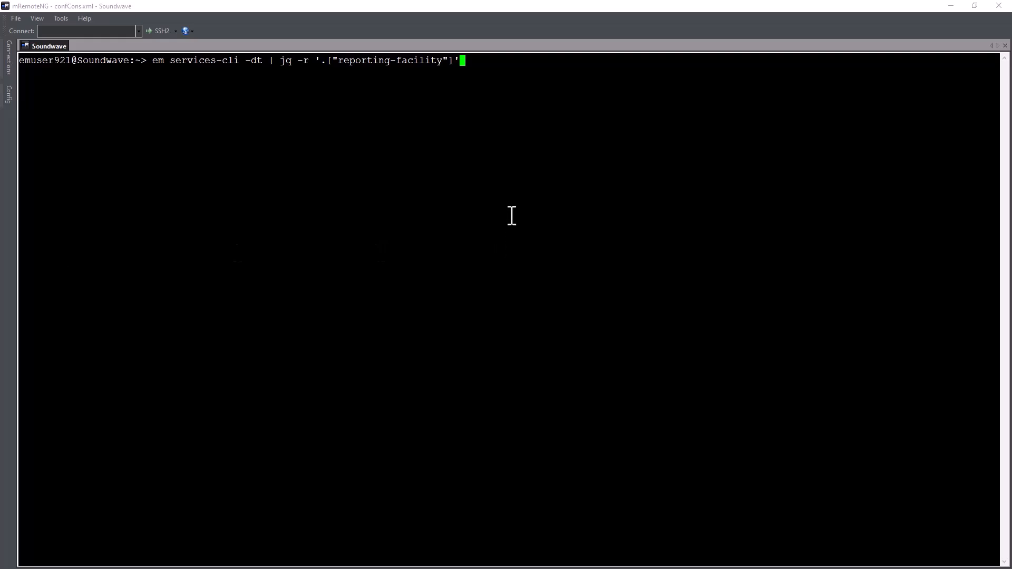
{"action": "key", "text": "Return"}
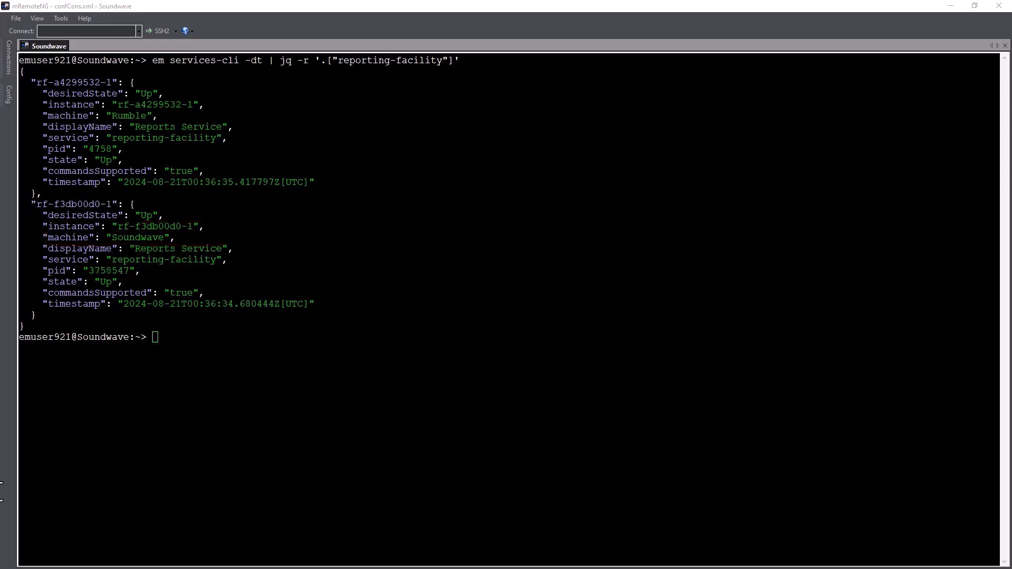
- Stop Reports Service instance rf-f3db00d0-1 with em services-cli -stop -s reporting-facility
{"action": "left_click", "coordinate": [183, 338]}
{"action": "right_click", "coordinate": [184, 337]}
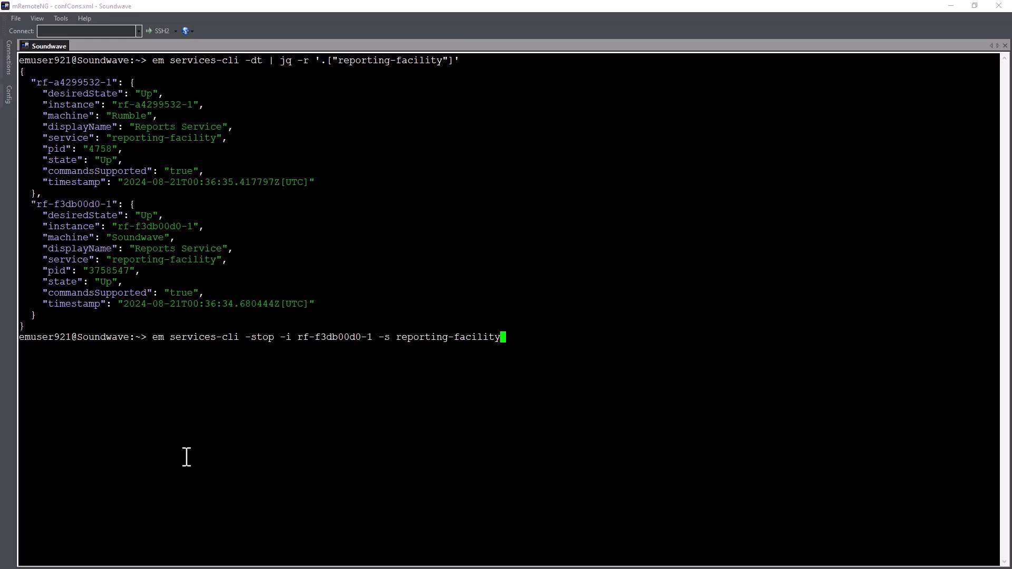
{"action": "key", "text": "Return"}
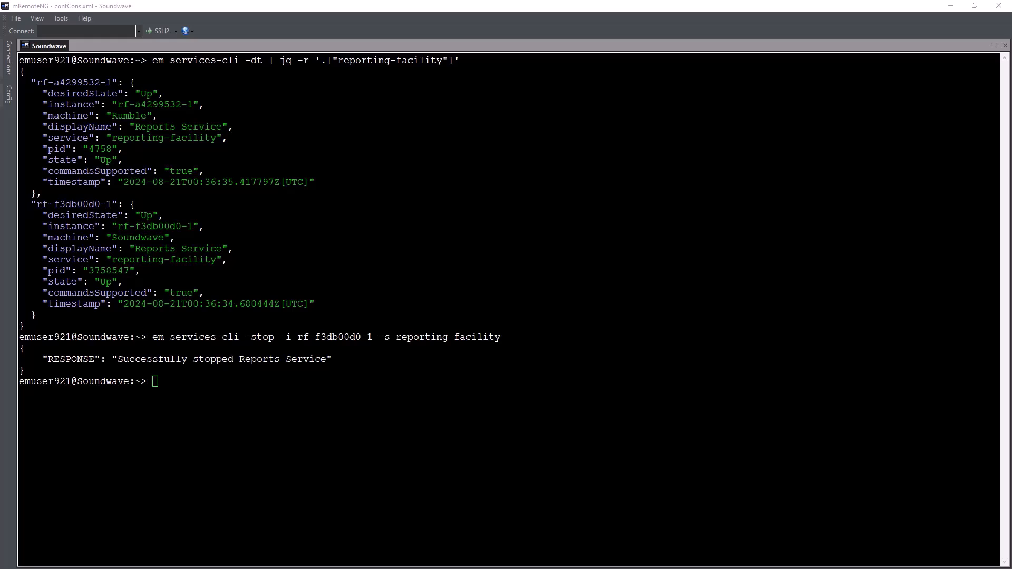
- Query instance rf-f3db00d0-1 with jq to check it came back Up
{"action": "left_click", "coordinate": [180, 401]}
{"action": "right_click", "coordinate": [177, 399]}
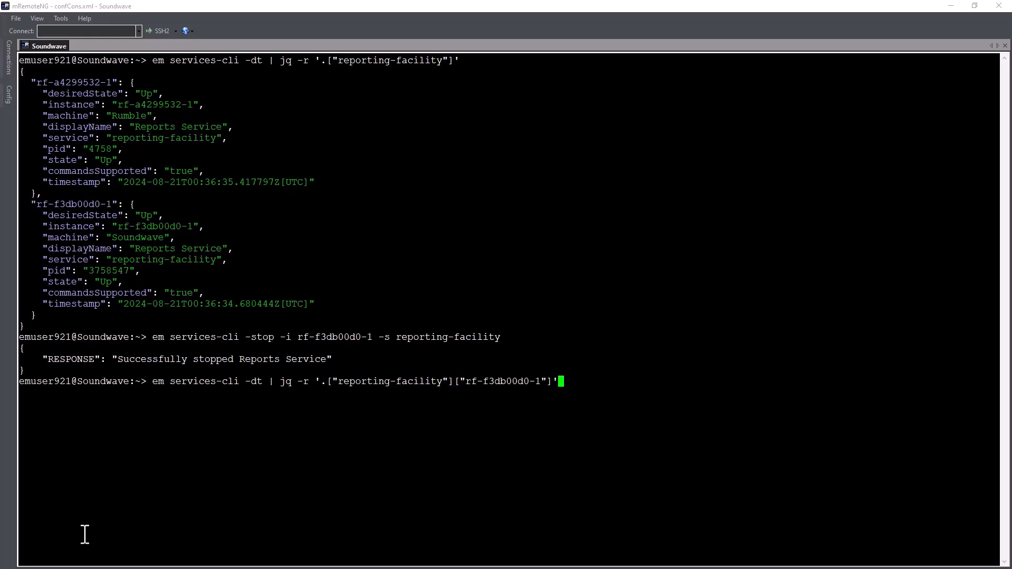
{"action": "key", "text": "Return"}
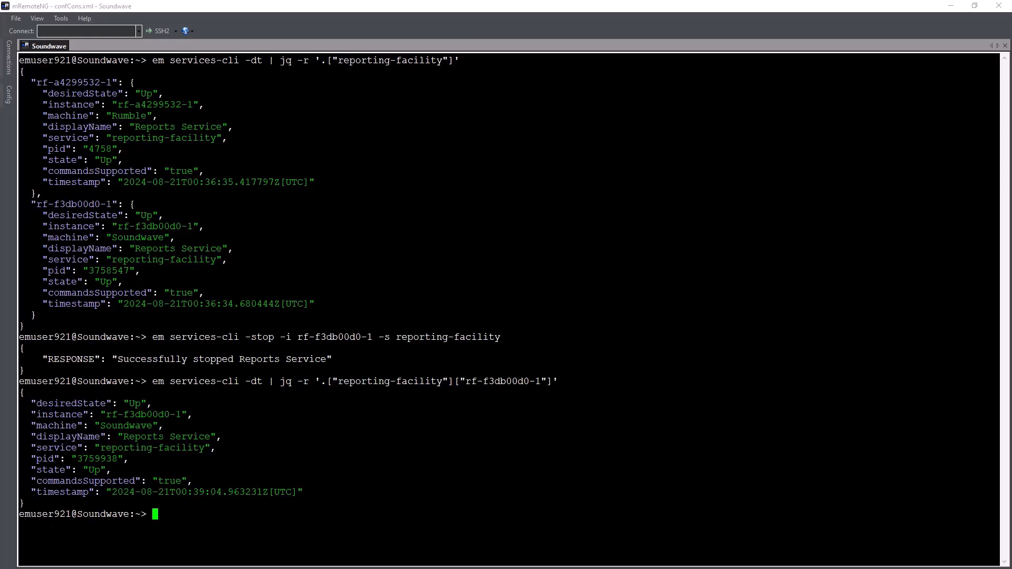
- Set instance rf-f3db00d0-1's log level to DEBUG via diagl, then back to WARN
{"action": "key", "text": "ctrl+l"}
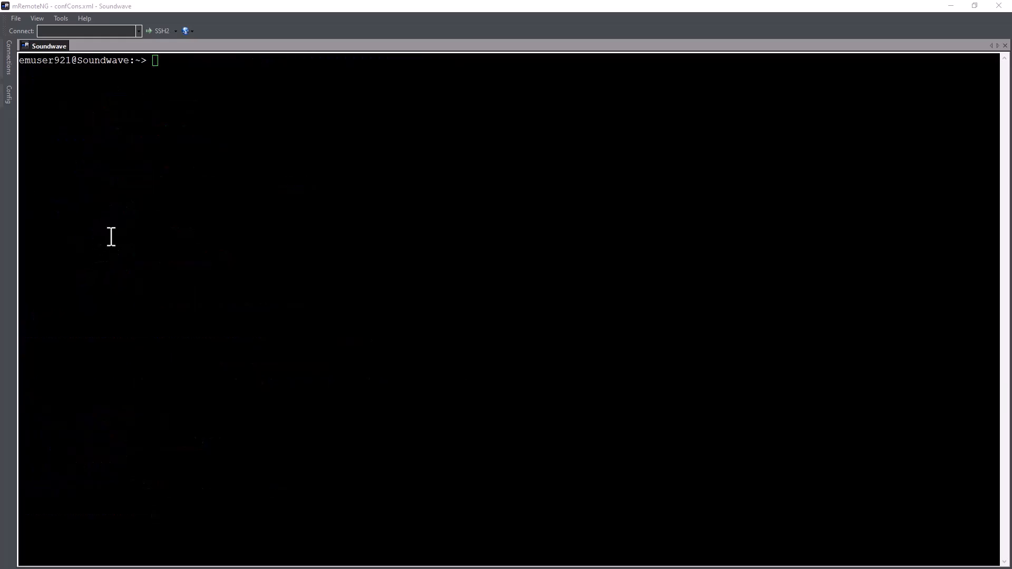
{"action": "right_click", "coordinate": [176, 85]}
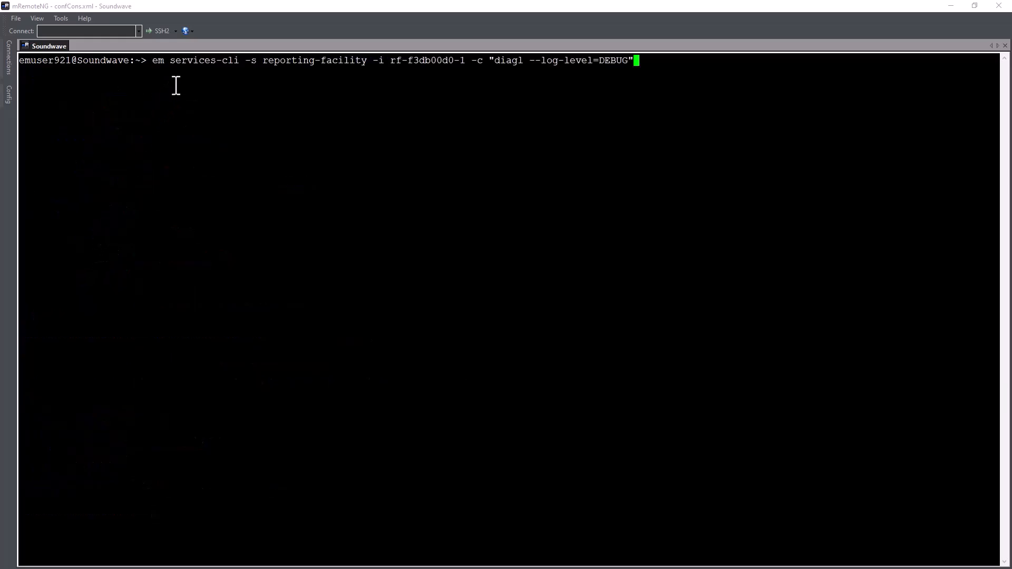
{"action": "key", "text": "Return"}
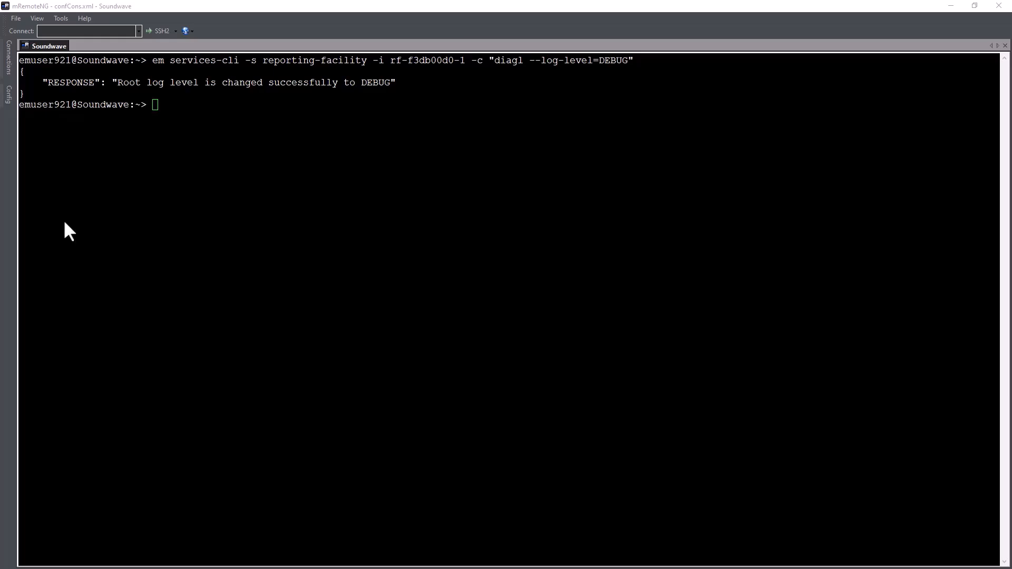
{"action": "left_click", "coordinate": [208, 119]}
{"action": "right_click", "coordinate": [208, 118]}
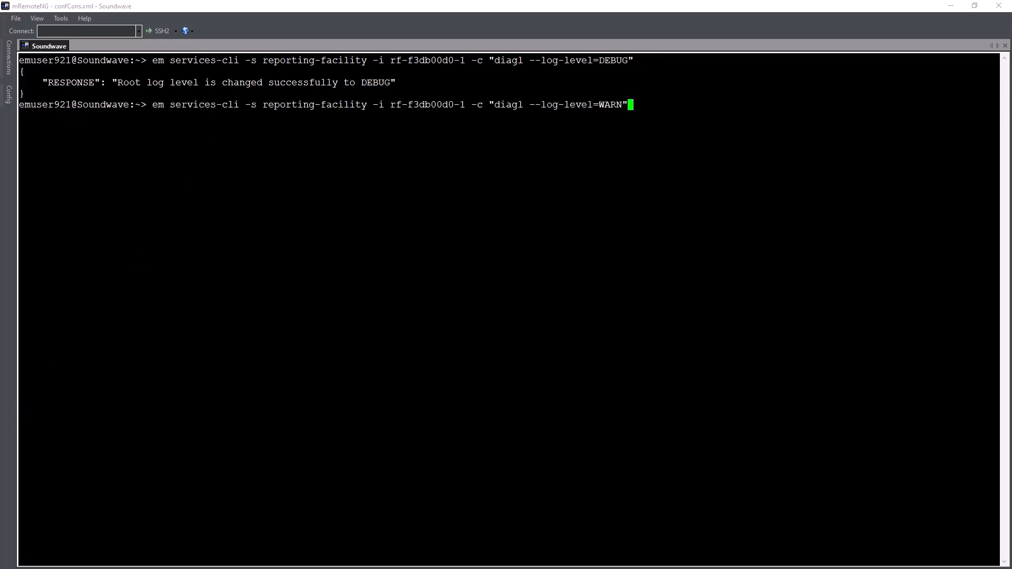
{"action": "key", "text": "Return"}
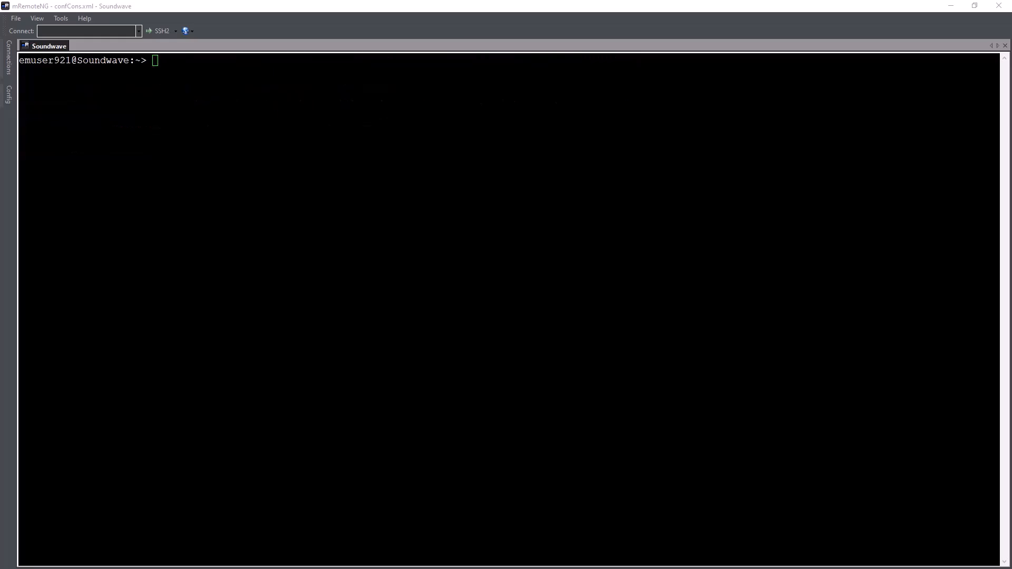
- Go to the services log folder and list report* files with ls and ls -ltrh
{"action": "left_click", "coordinate": [187, 90]}
{"action": "right_click", "coordinate": [187, 89]}
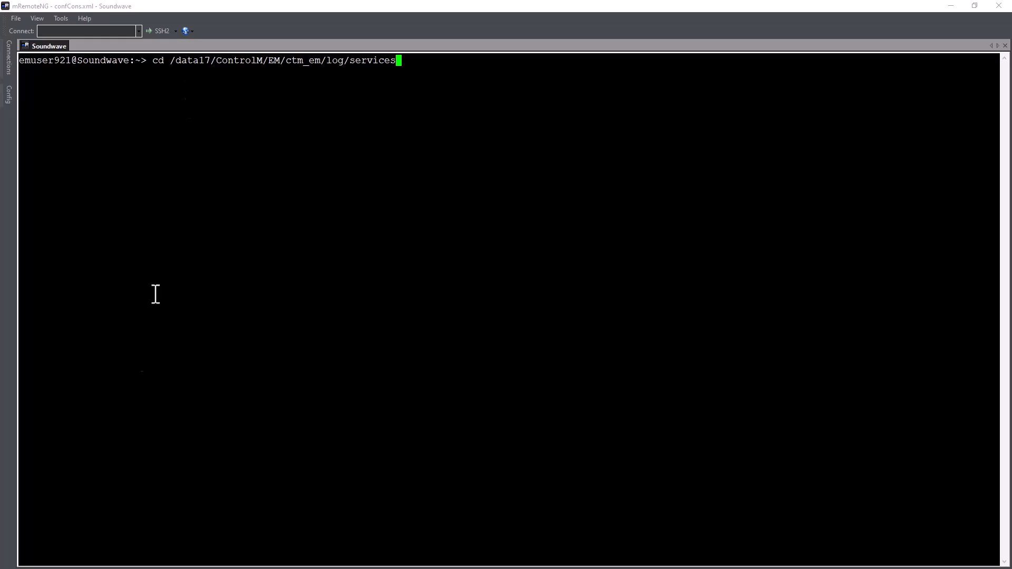
{"action": "key", "text": "Return"}
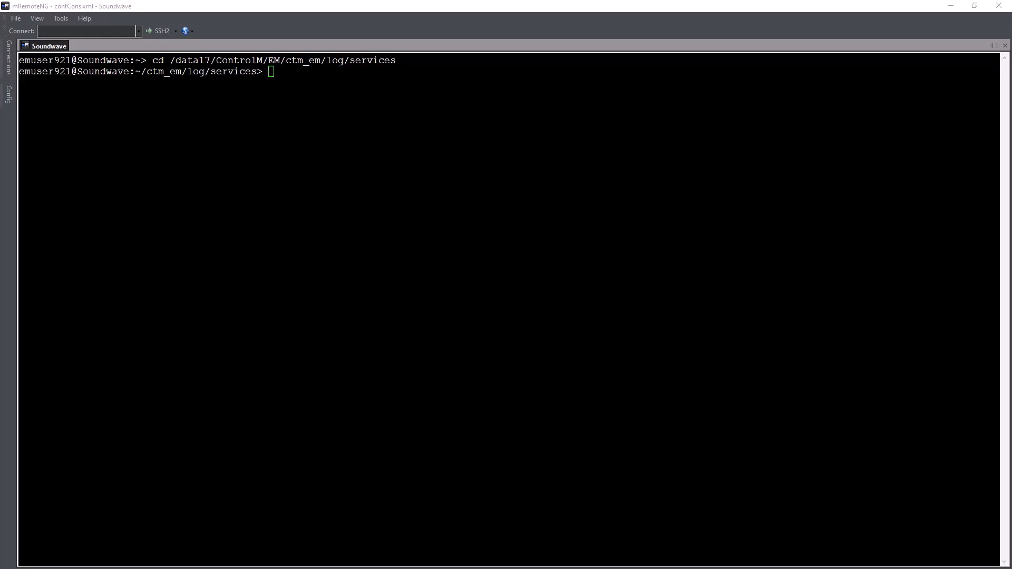
{"action": "left_click", "coordinate": [274, 95]}
{"action": "type", "text": "ls report*"}
{"action": "key", "text": "Return"}
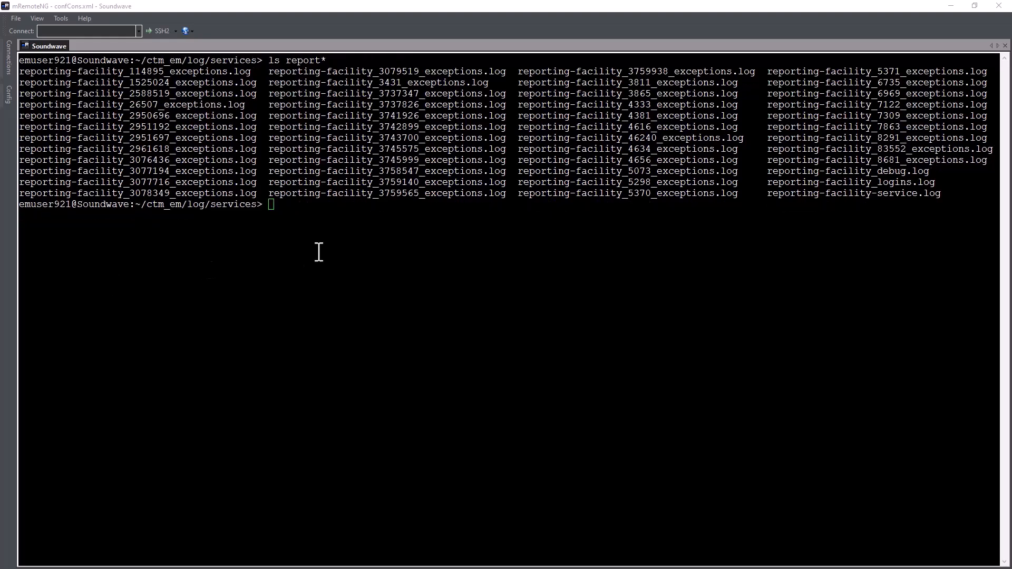
{"action": "left_click", "coordinate": [290, 218]}
{"action": "type", "text": "ls -ltrh report*"}
{"action": "key", "text": "Return"}
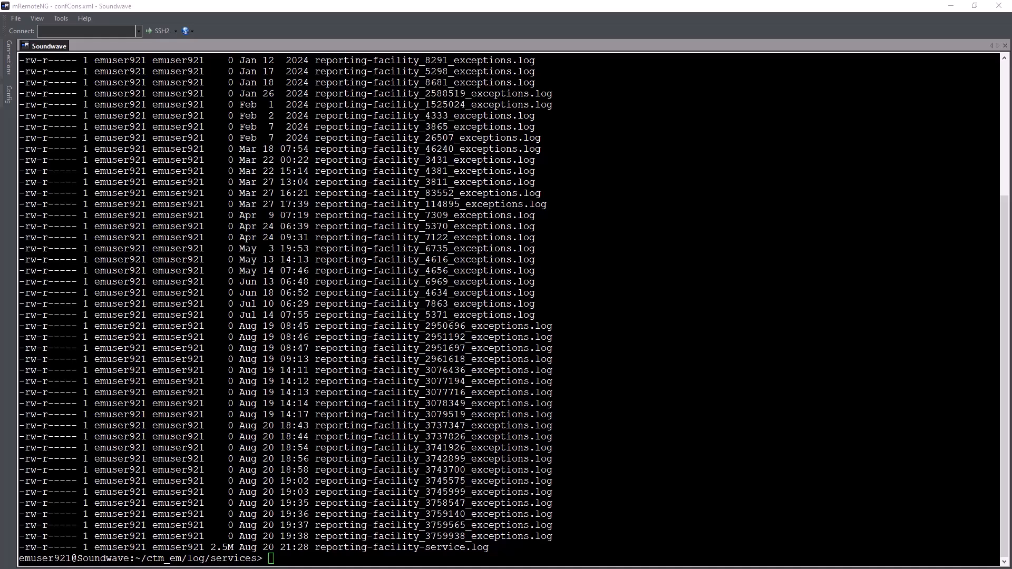
- Tail reporting-facility-service.log, clear the screen, and start em_data_collector
{"action": "left_click", "coordinate": [311, 555]}
{"action": "type", "text": "tail reporting-facility-service.log"}
{"action": "key", "text": "Return"}
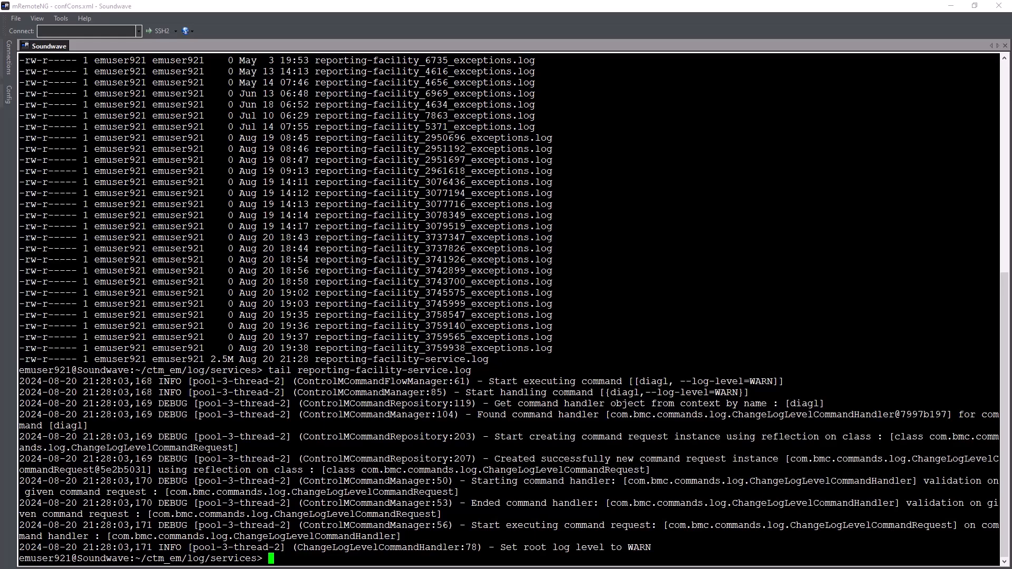
{"action": "type", "text": "clear"}
{"action": "key", "text": "Return"}
{"action": "type", "text": "em_data_"}
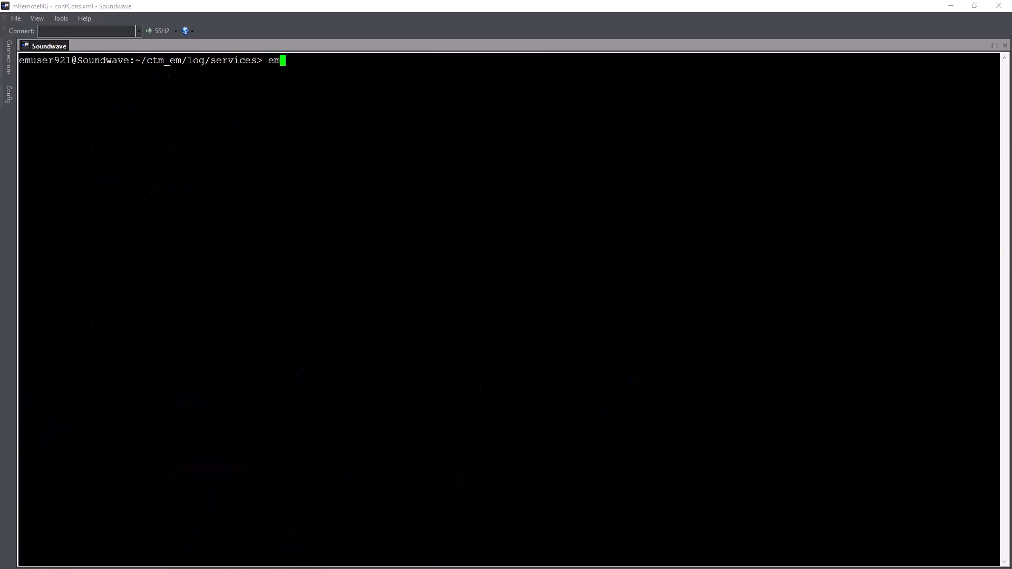
{"action": "type", "text": "collector"}
{"action": "key", "text": "Return"}
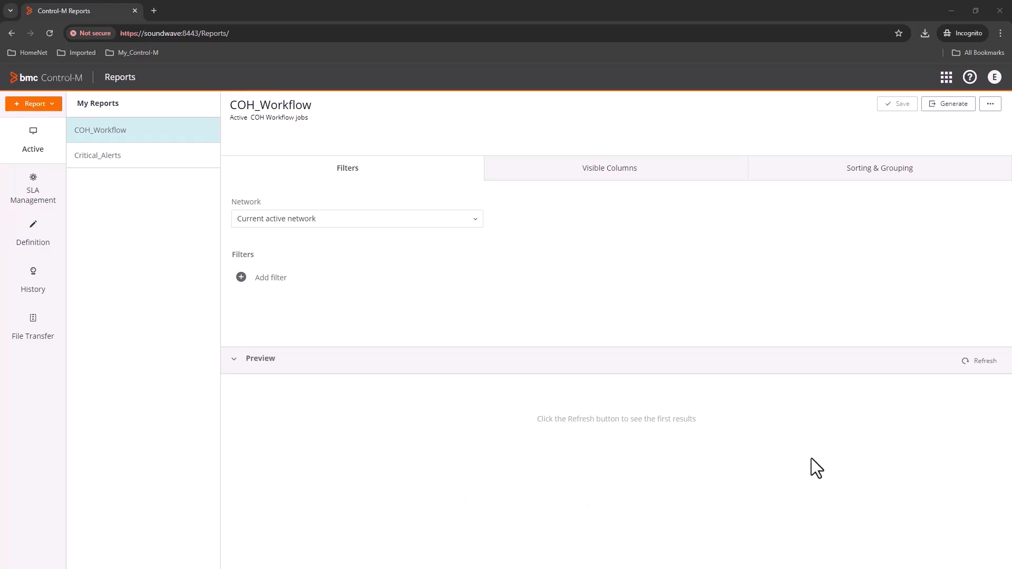
- Refresh the Preview pane to load the COH_Workflow job rows
{"action": "left_click", "coordinate": [986, 362]}
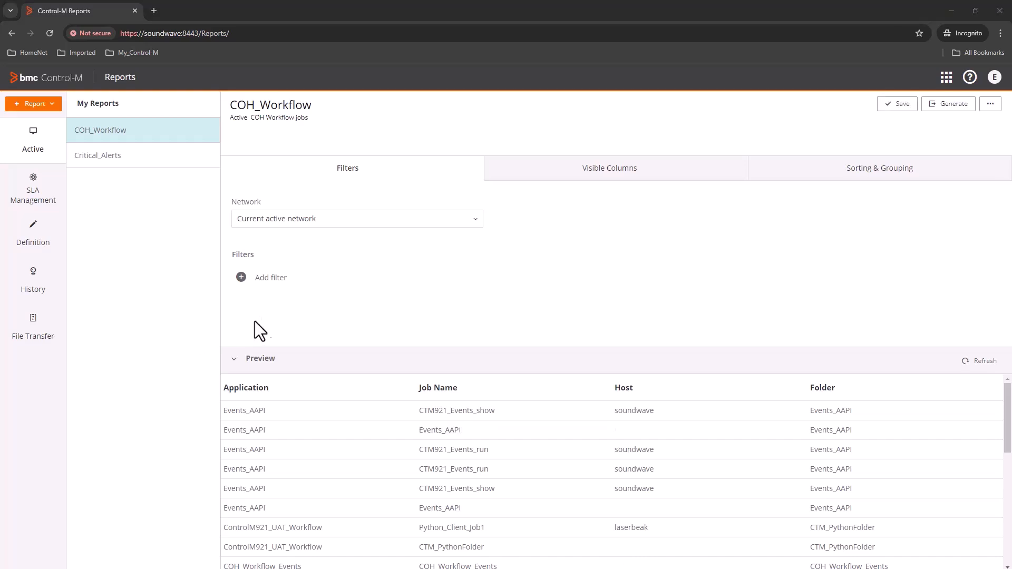
- Start a new report filter and browse the available fields and comparison operators
{"action": "left_click", "coordinate": [246, 287]}
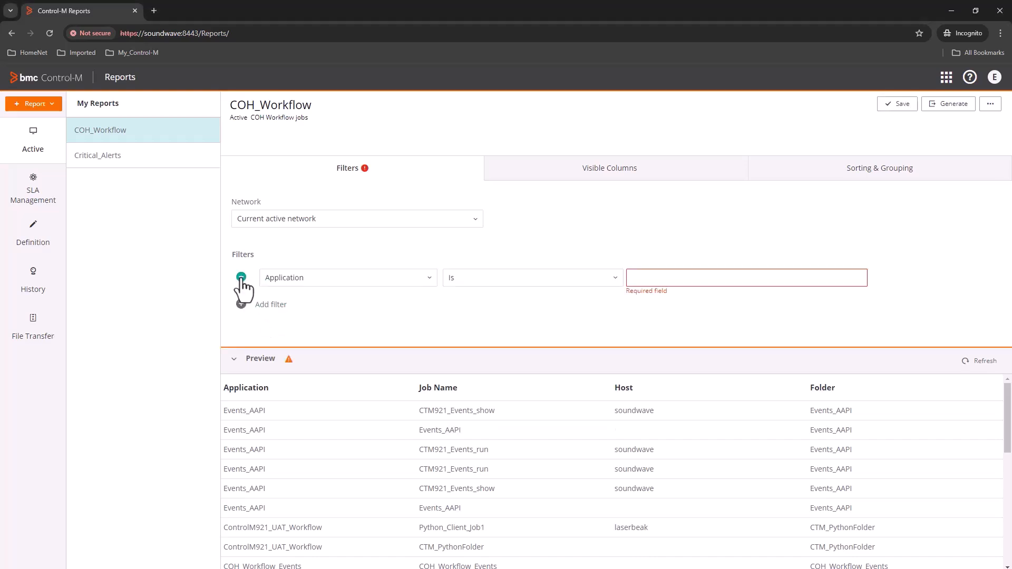
{"action": "left_click", "coordinate": [424, 279]}
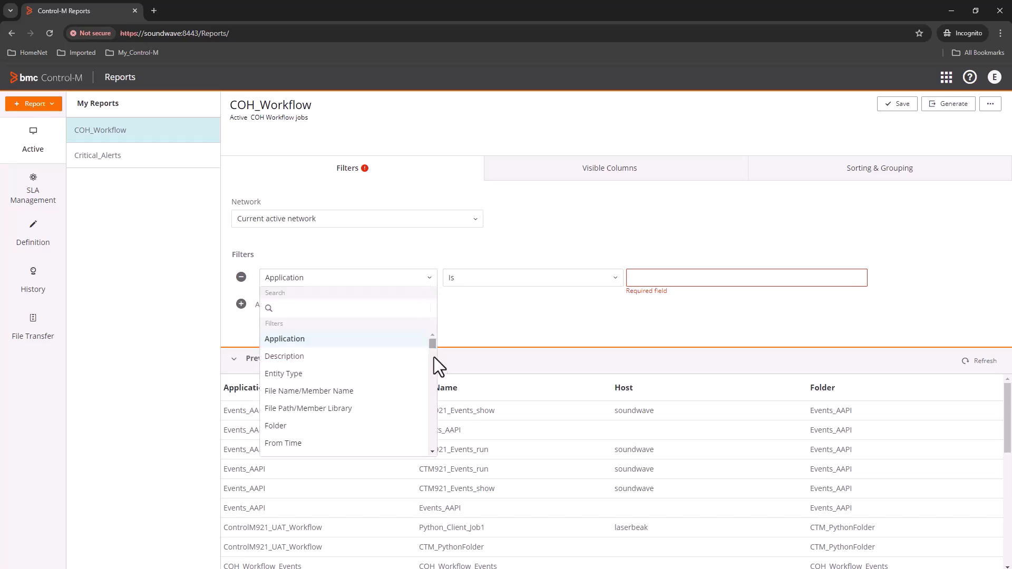
{"action": "left_click_drag", "start_coordinate": [433, 342], "coordinate": [438, 443]}
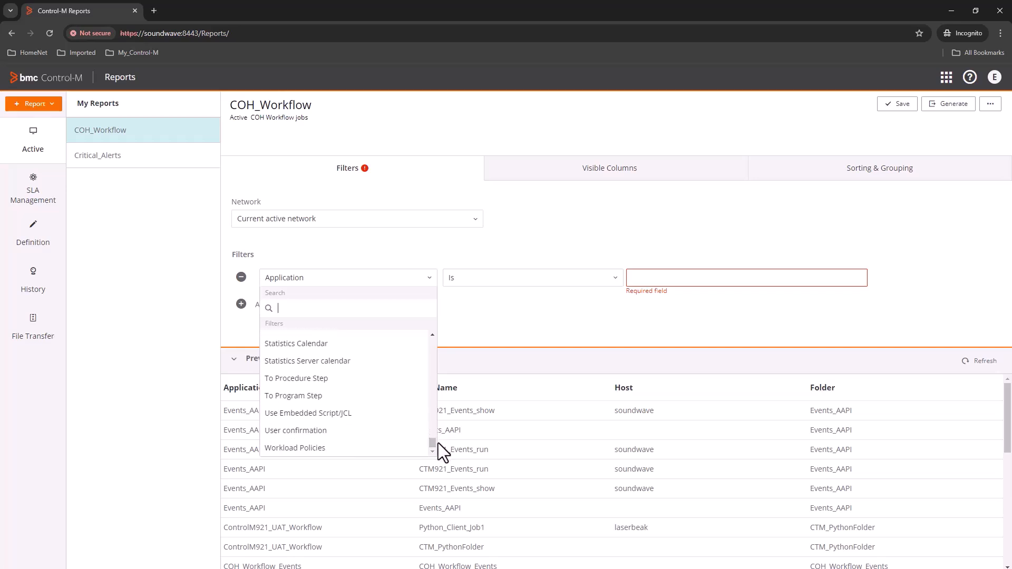
{"action": "left_click", "coordinate": [538, 281]}
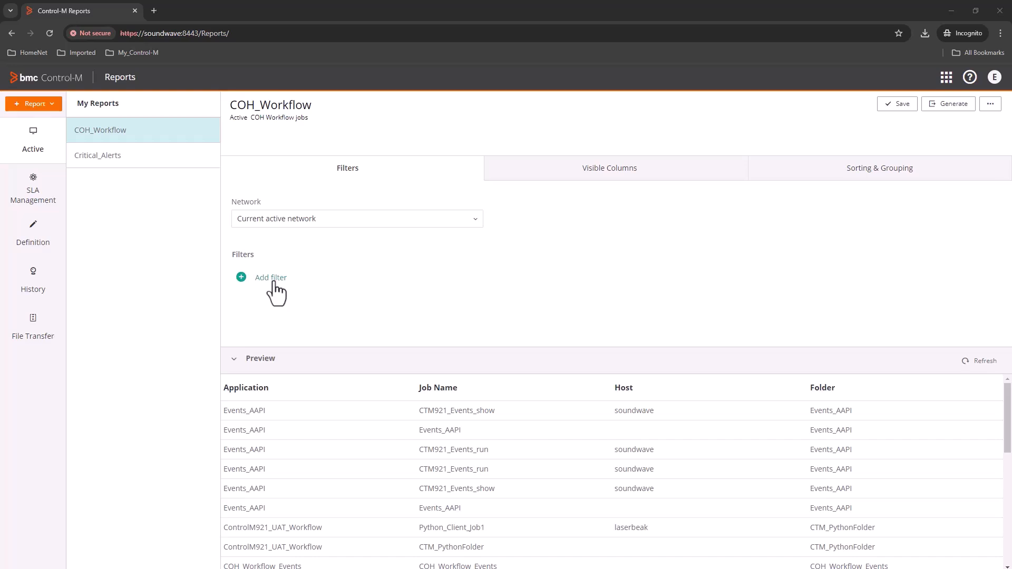
- Filter Application by 'Any of the following' *Supply*,*Admin* and refresh the preview
{"action": "left_click", "coordinate": [273, 280]}
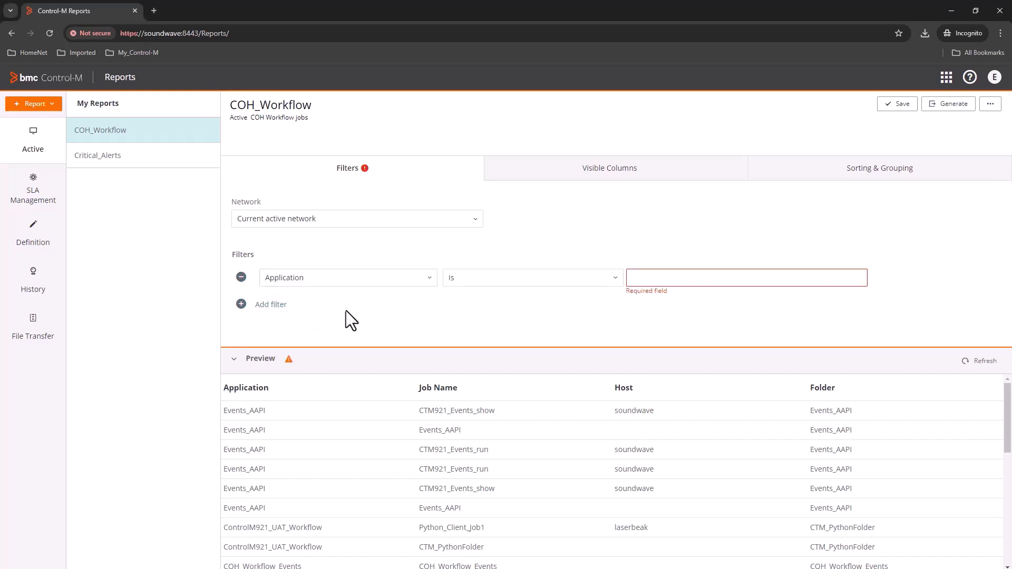
{"action": "left_click", "coordinate": [548, 279]}
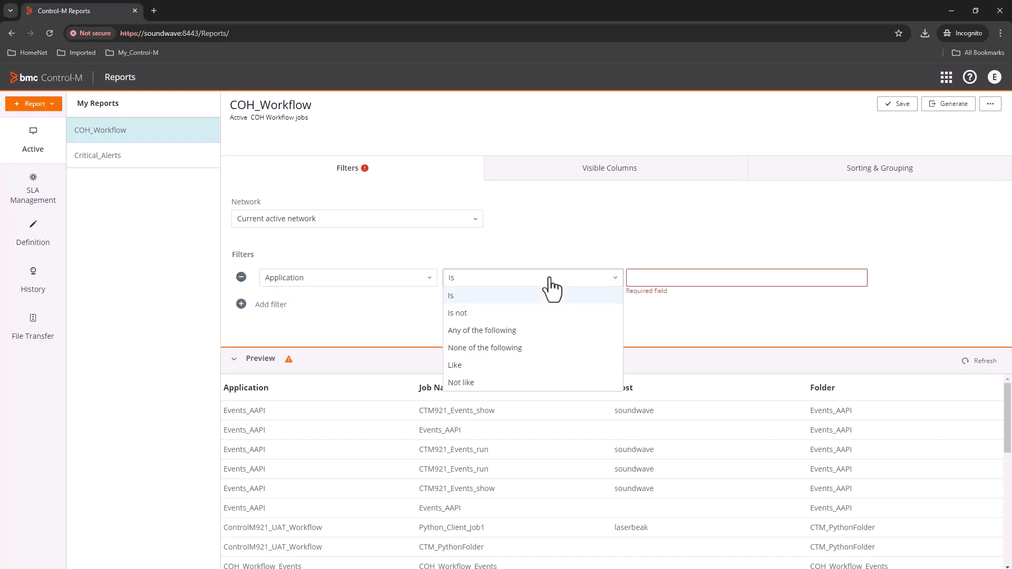
{"action": "left_click", "coordinate": [522, 332]}
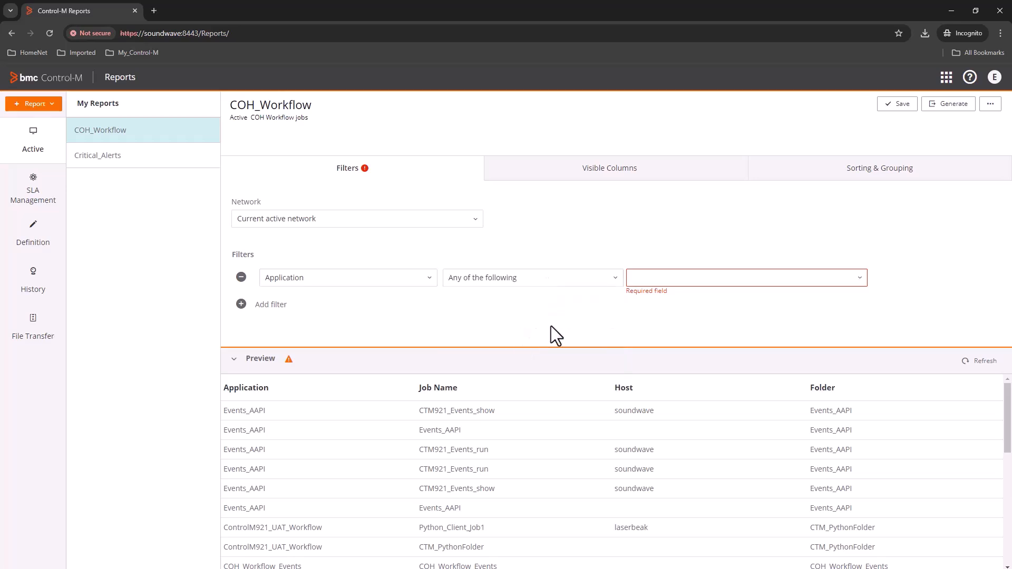
{"action": "left_click", "coordinate": [639, 278]}
{"action": "type", "text": "*Supply*,*Admin*"}
{"action": "key", "text": "Return"}
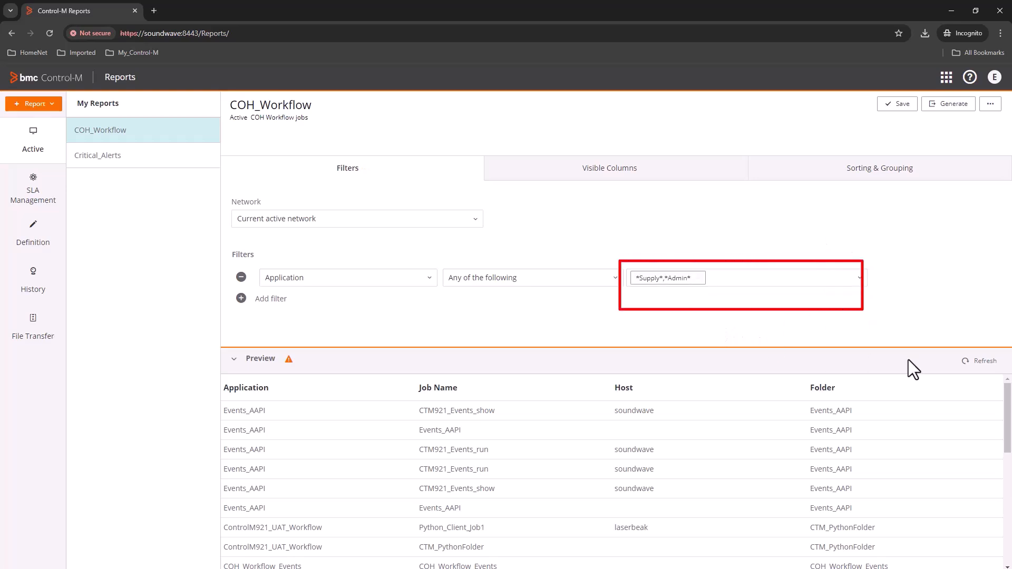
{"action": "left_click", "coordinate": [971, 362]}
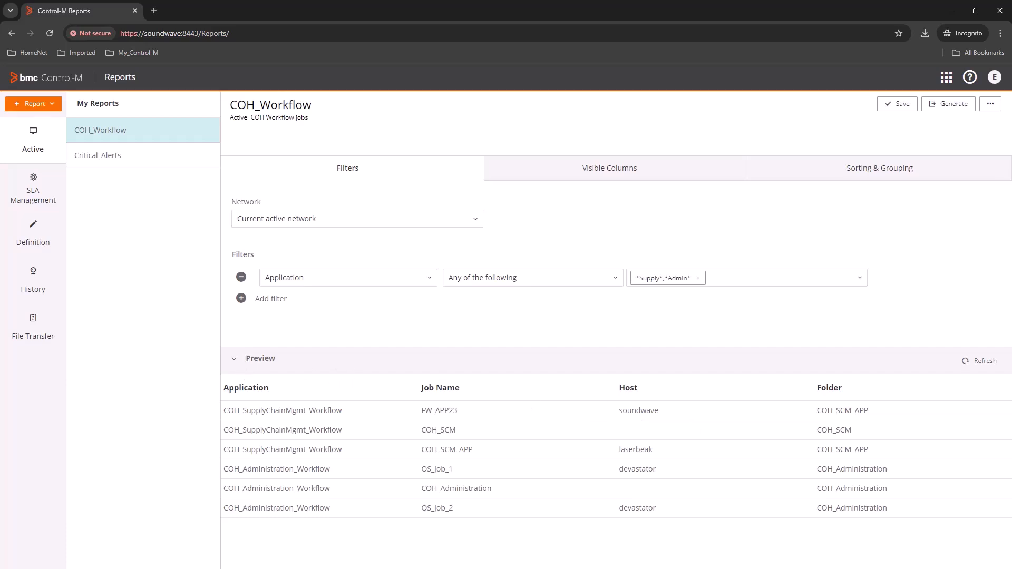
- Add a Host filter set to 'None of the following' dev* and refresh the preview
{"action": "left_click", "coordinate": [271, 299]}
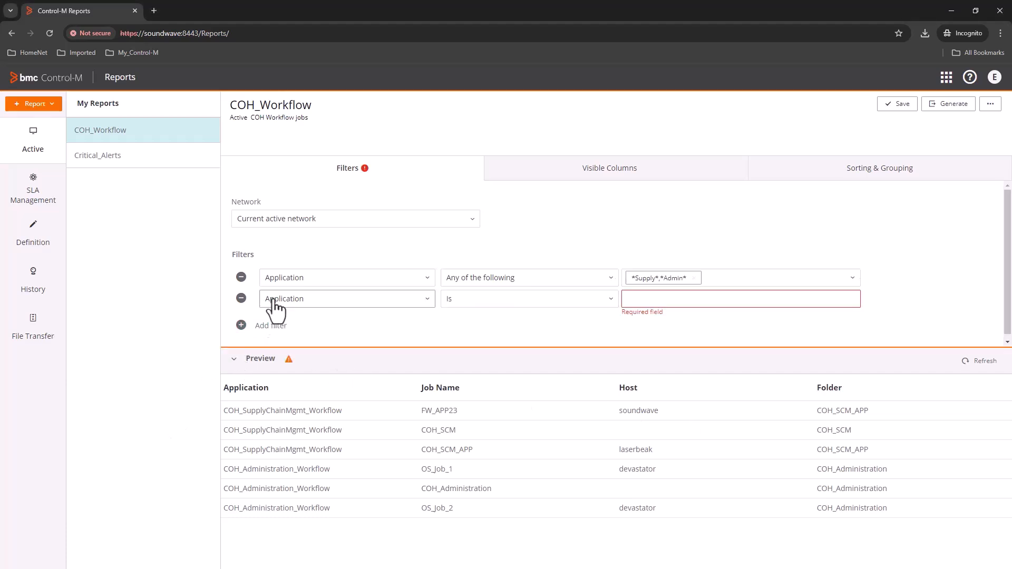
{"action": "left_click", "coordinate": [317, 299]}
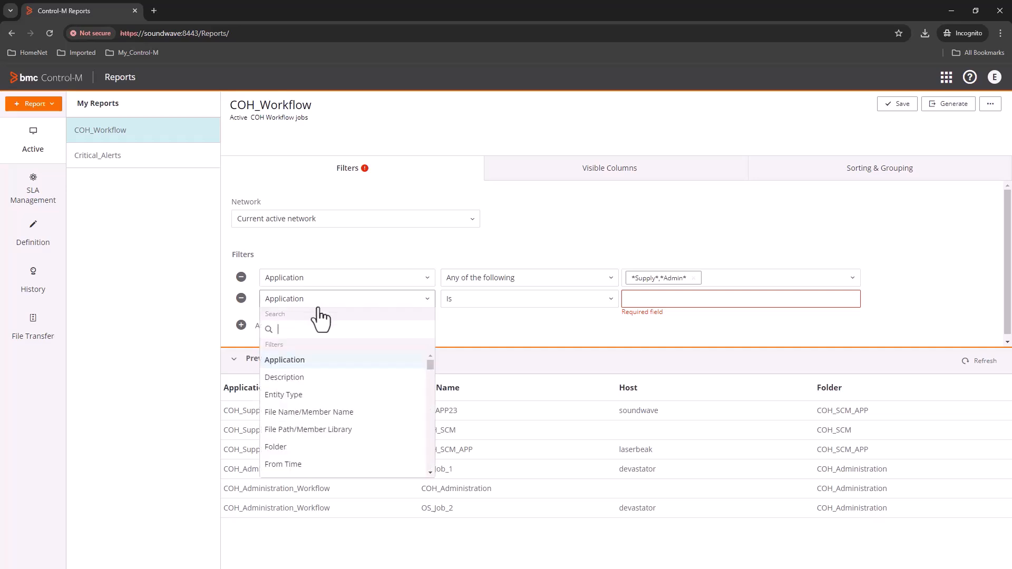
{"action": "type", "text": "host"}
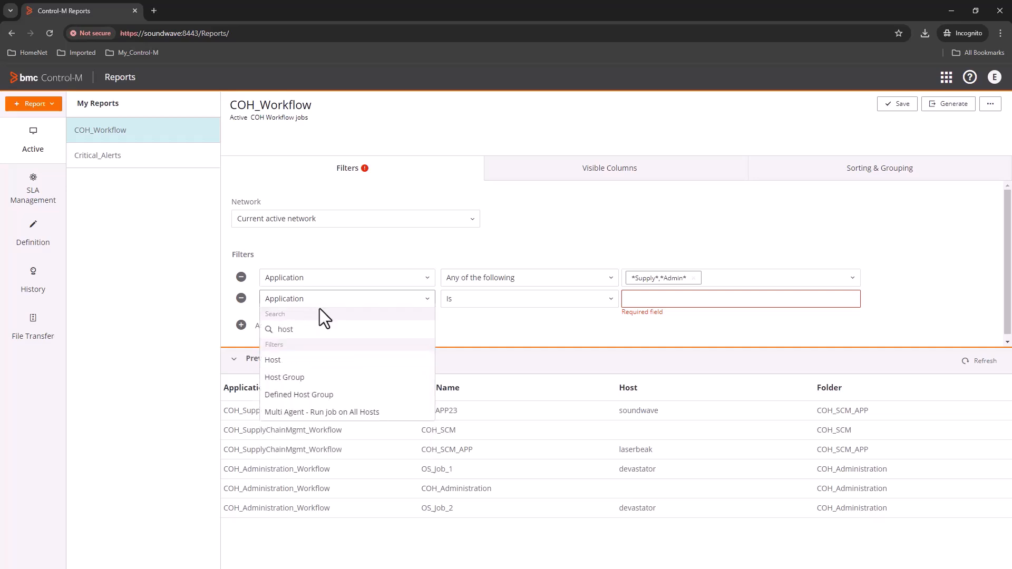
{"action": "left_click", "coordinate": [275, 361]}
{"action": "left_click", "coordinate": [544, 304]}
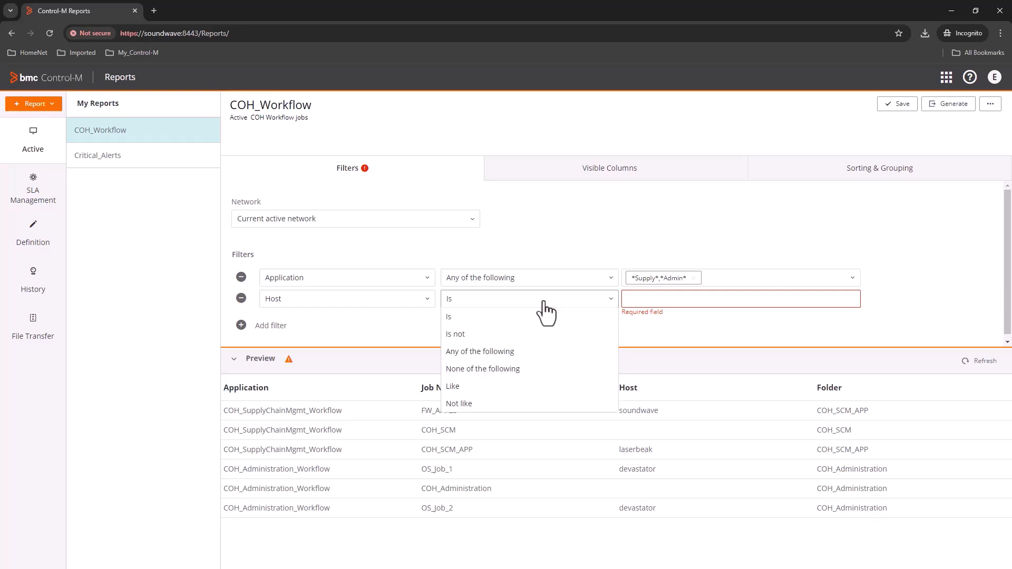
{"action": "left_click", "coordinate": [489, 369]}
{"action": "left_click", "coordinate": [640, 299]}
{"action": "type", "text": "dev*"}
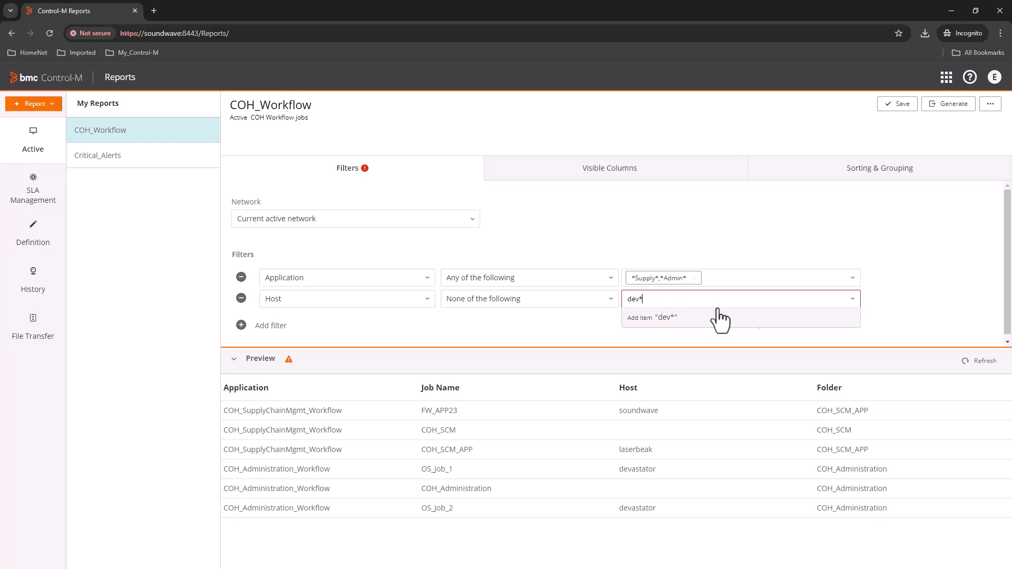
{"action": "key", "text": "Return"}
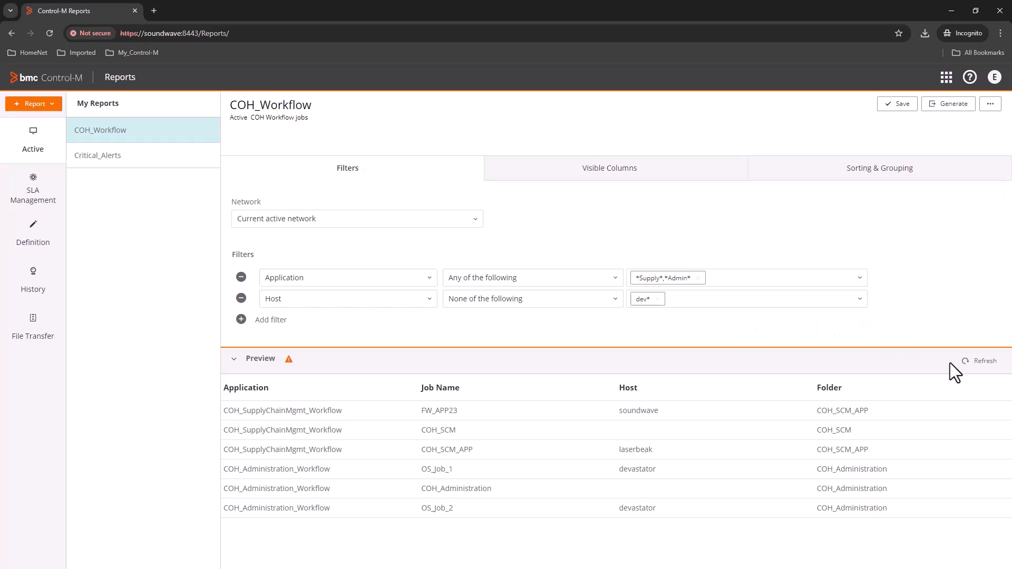
{"action": "left_click", "coordinate": [976, 362]}
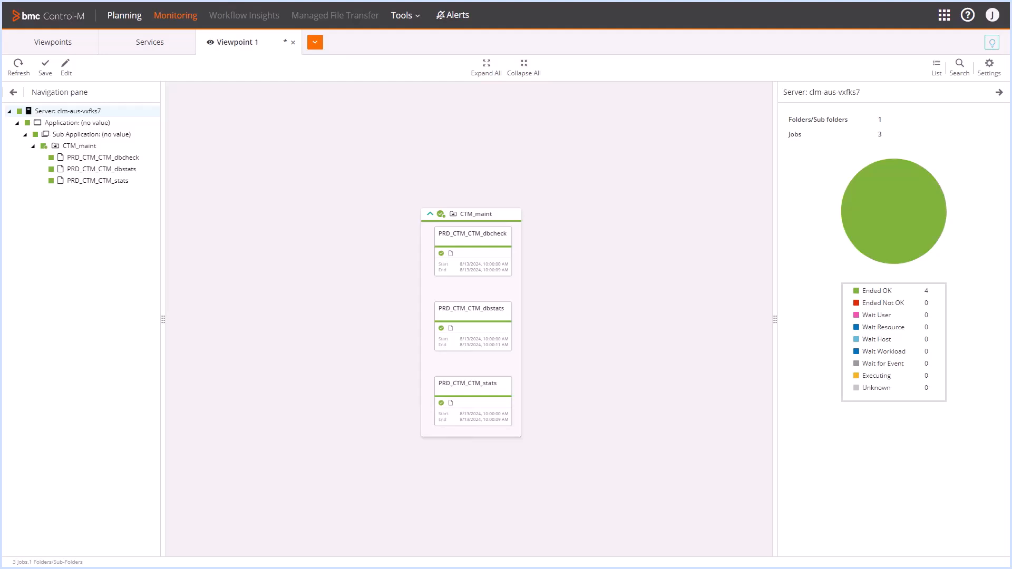
- Check the Control-M version under About, then switch from Monitoring to the Reports application
{"action": "left_click", "coordinate": [993, 16]}
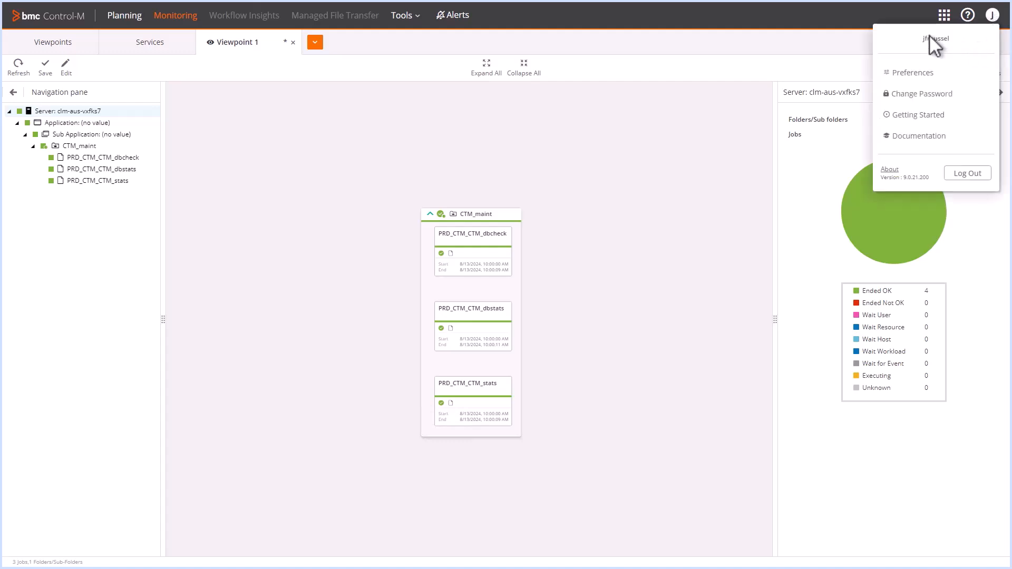
{"action": "left_click", "coordinate": [892, 171]}
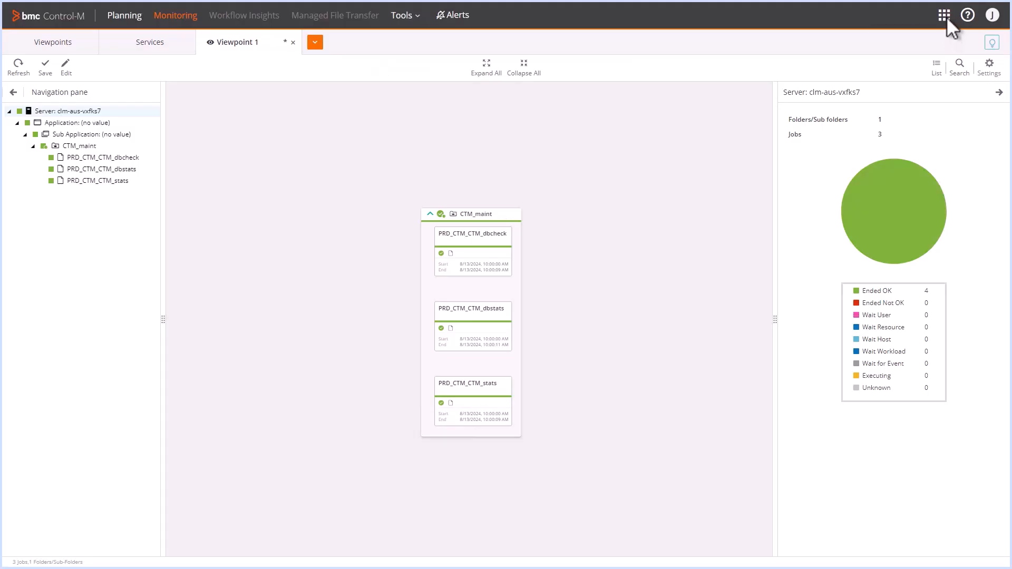
{"action": "left_click", "coordinate": [945, 17]}
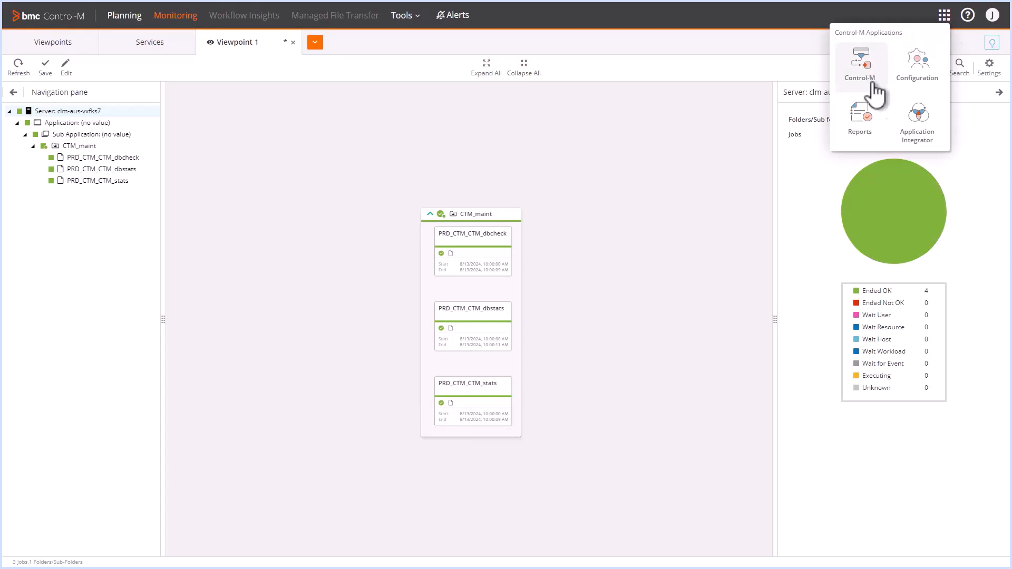
{"action": "left_click", "coordinate": [864, 121]}
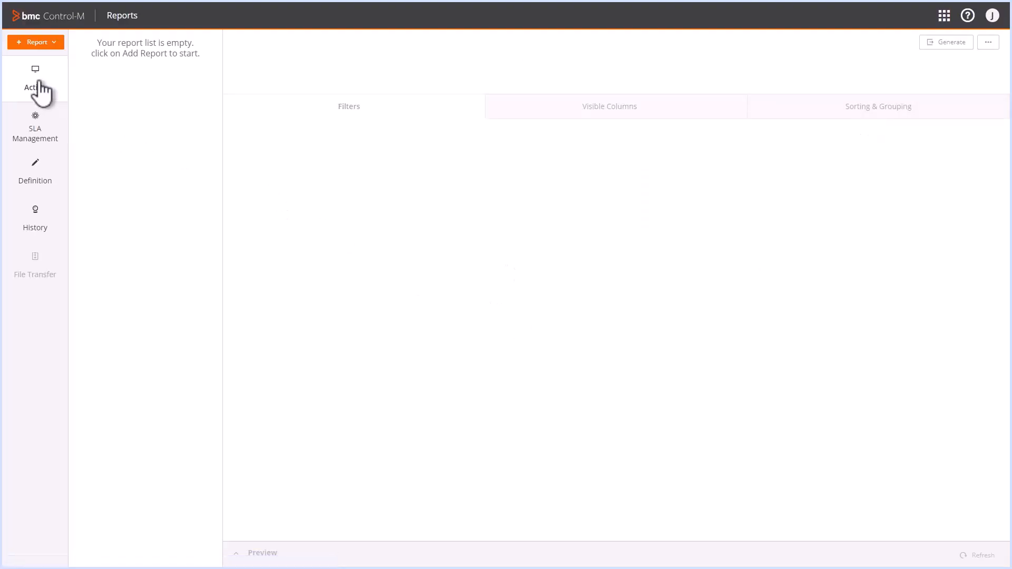
- Add a new report from the History category's Jobs Executions template
{"action": "left_click", "coordinate": [39, 220]}
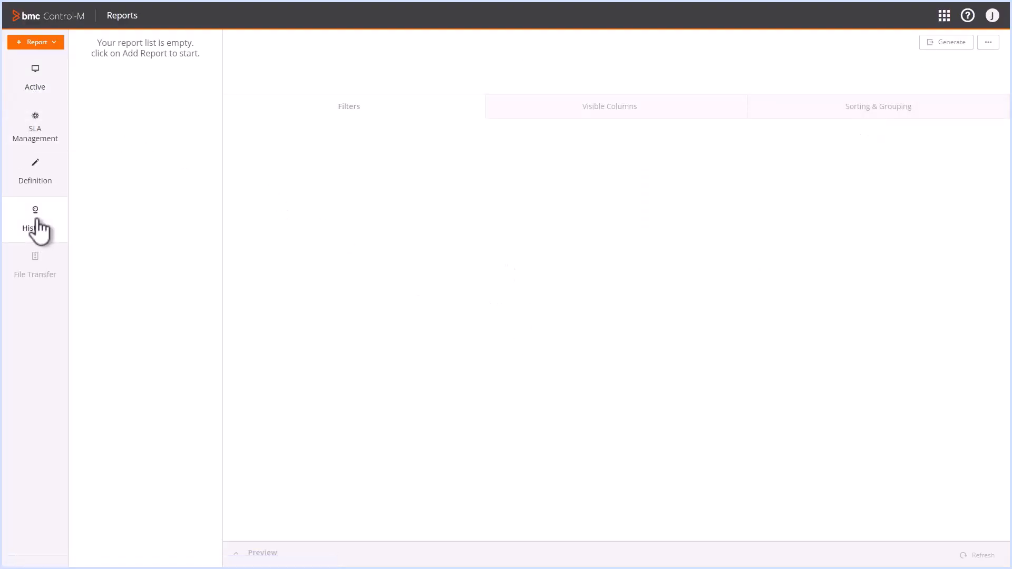
{"action": "left_click", "coordinate": [51, 43]}
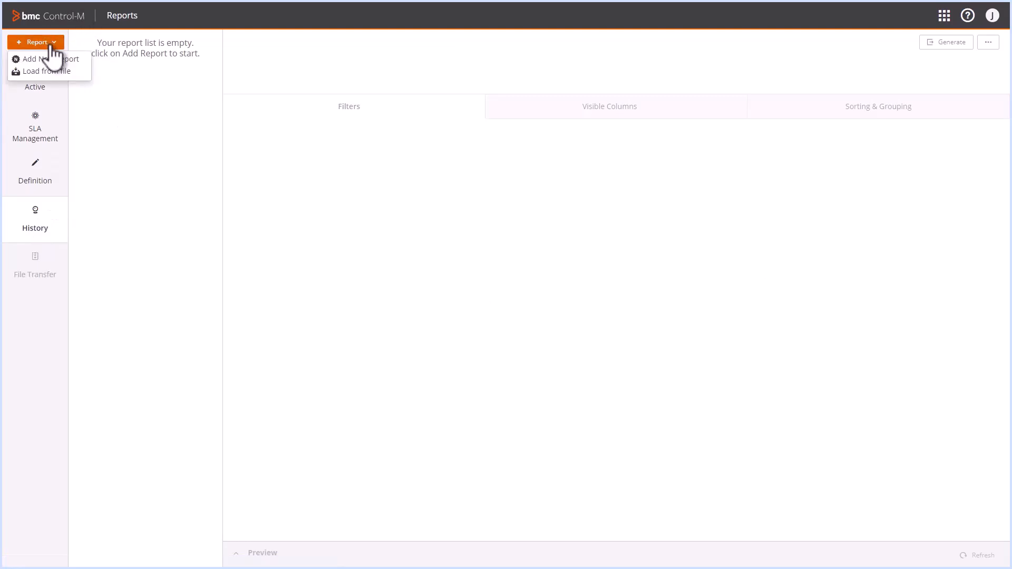
{"action": "left_click", "coordinate": [50, 59]}
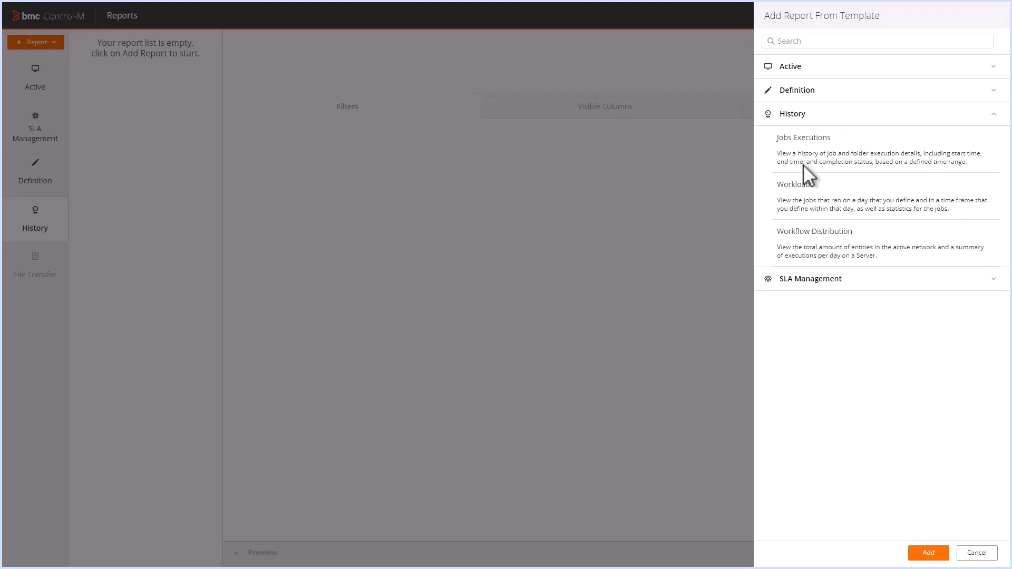
{"action": "left_click", "coordinate": [929, 553]}
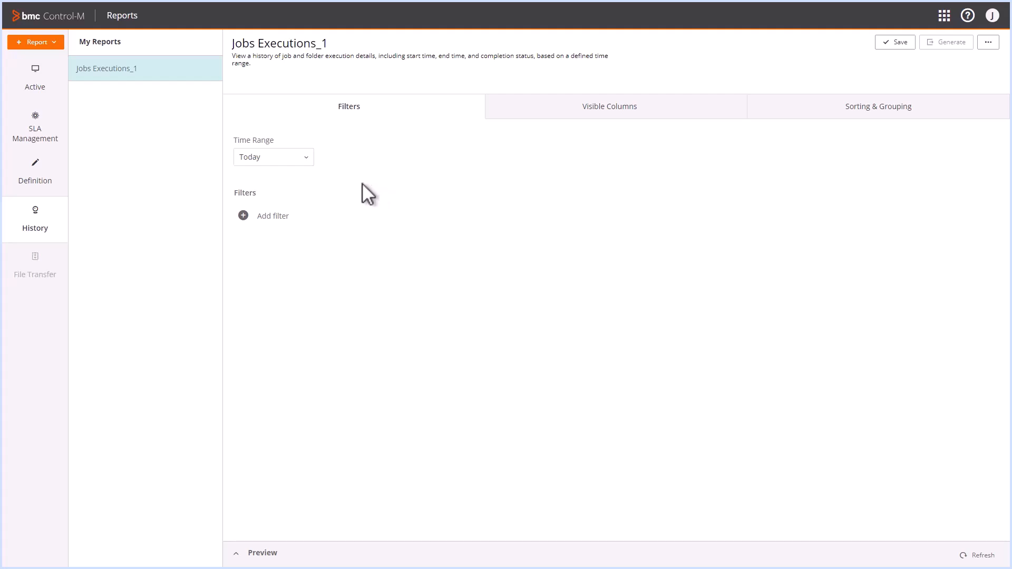
- Set the report time range to Yesterday
{"action": "left_click", "coordinate": [306, 161]}
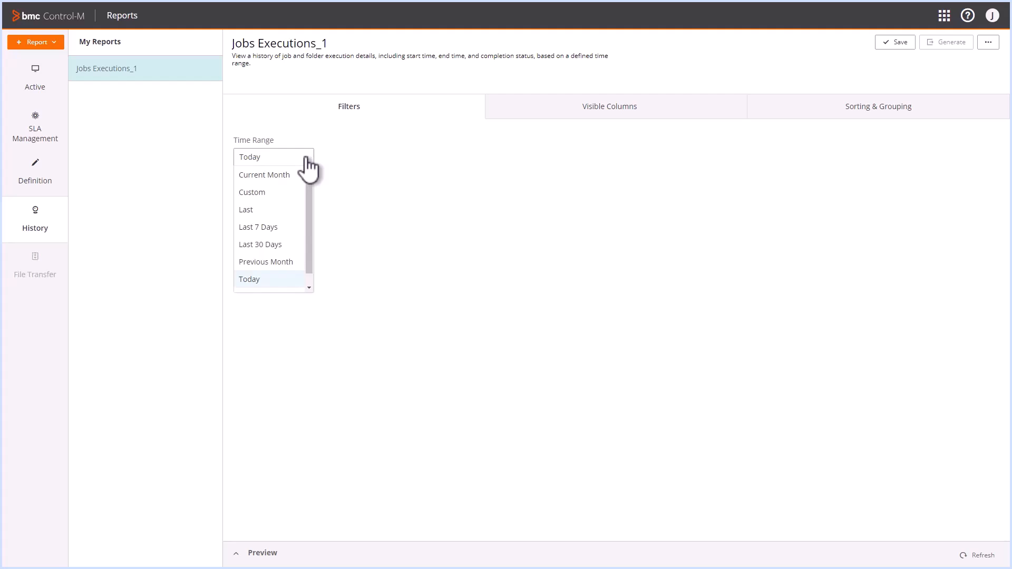
{"action": "scroll", "coordinate": [280, 253], "scroll_direction": "down", "scroll_amount": 1}
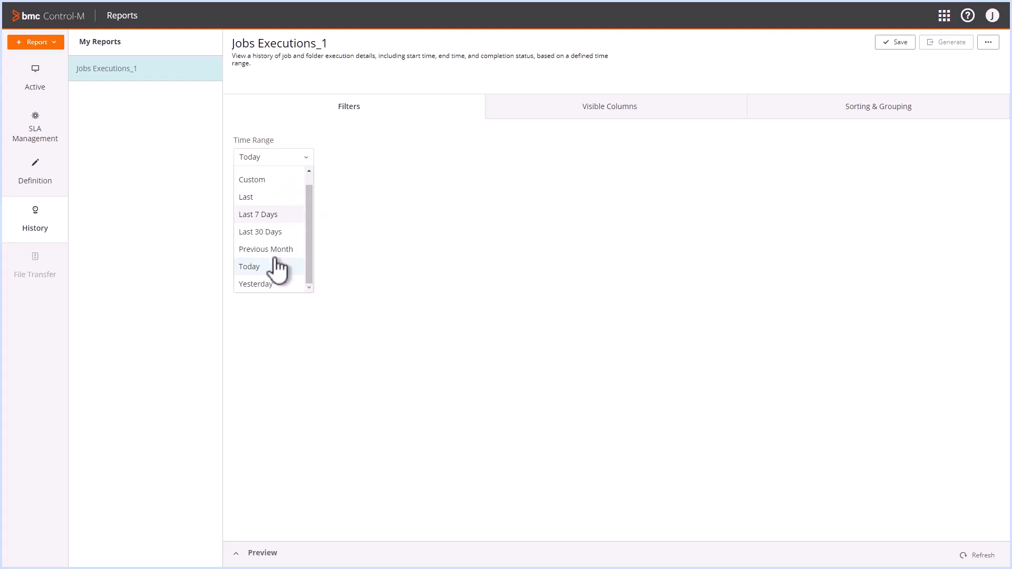
{"action": "left_click", "coordinate": [255, 284]}
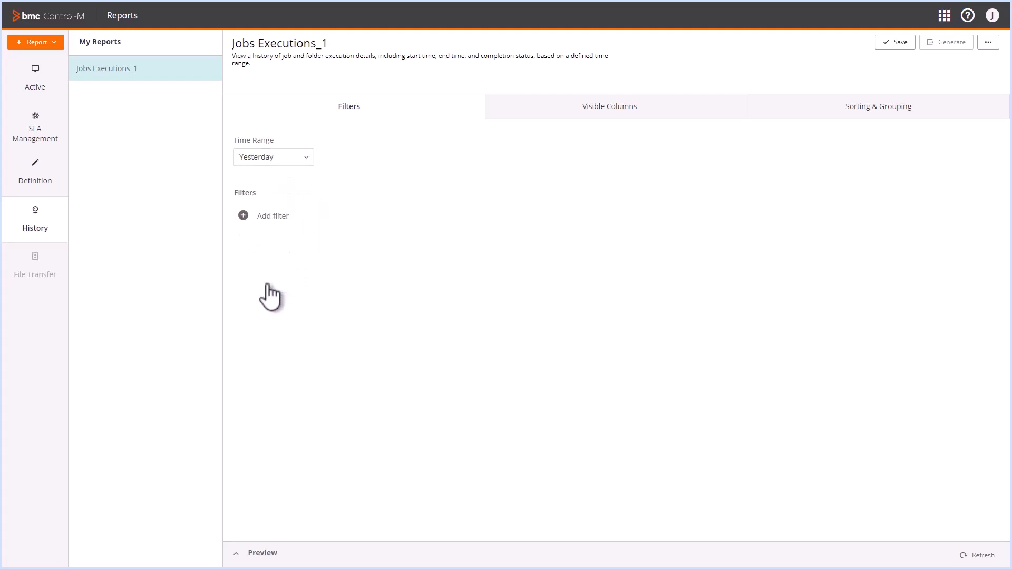
- Add a filter so Folder is CTM_maint
{"action": "left_click", "coordinate": [244, 217]}
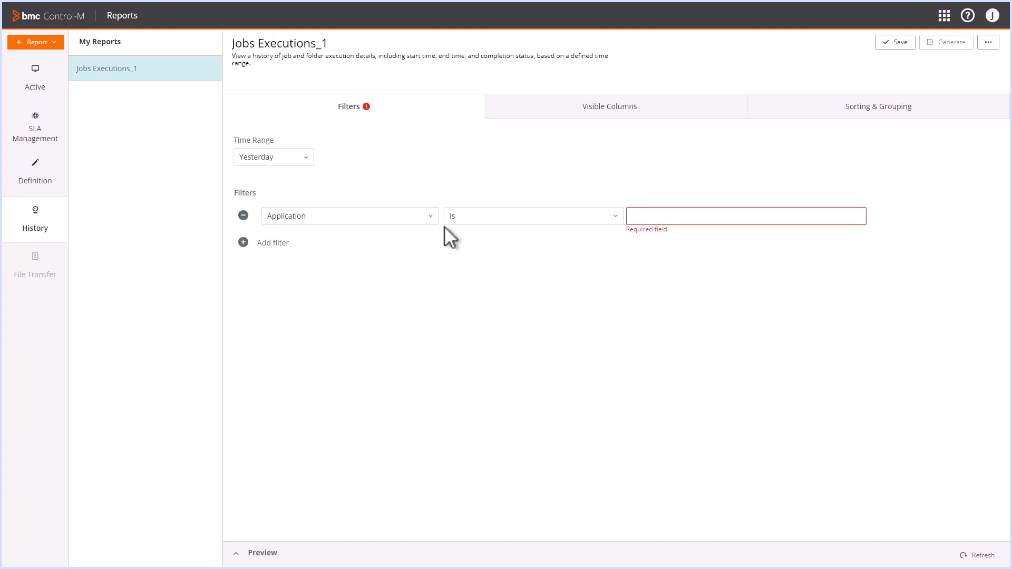
{"action": "left_click", "coordinate": [431, 216]}
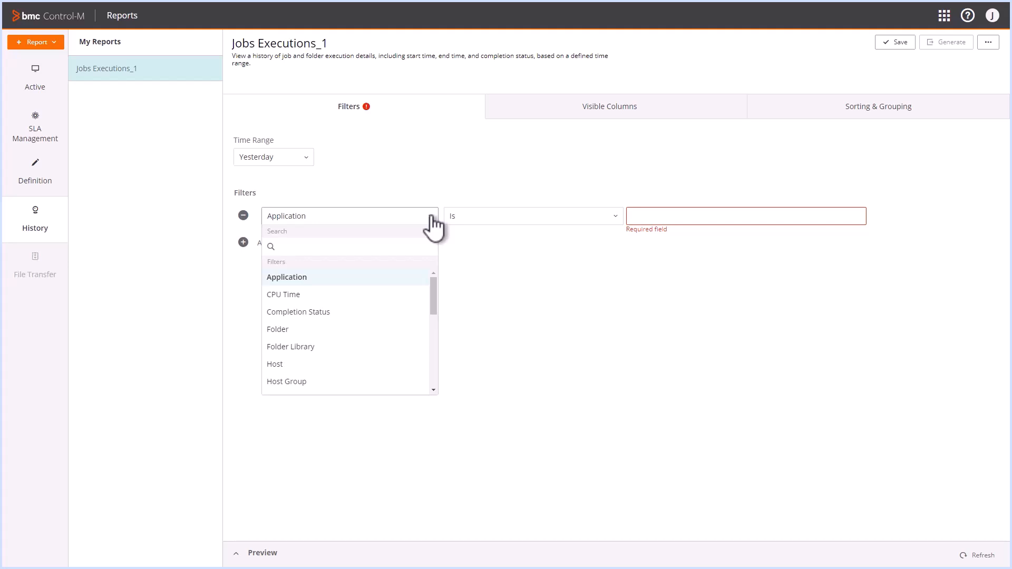
{"action": "left_click", "coordinate": [278, 330]}
{"action": "left_click", "coordinate": [714, 215]}
{"action": "type", "text": "CTM_maint"}
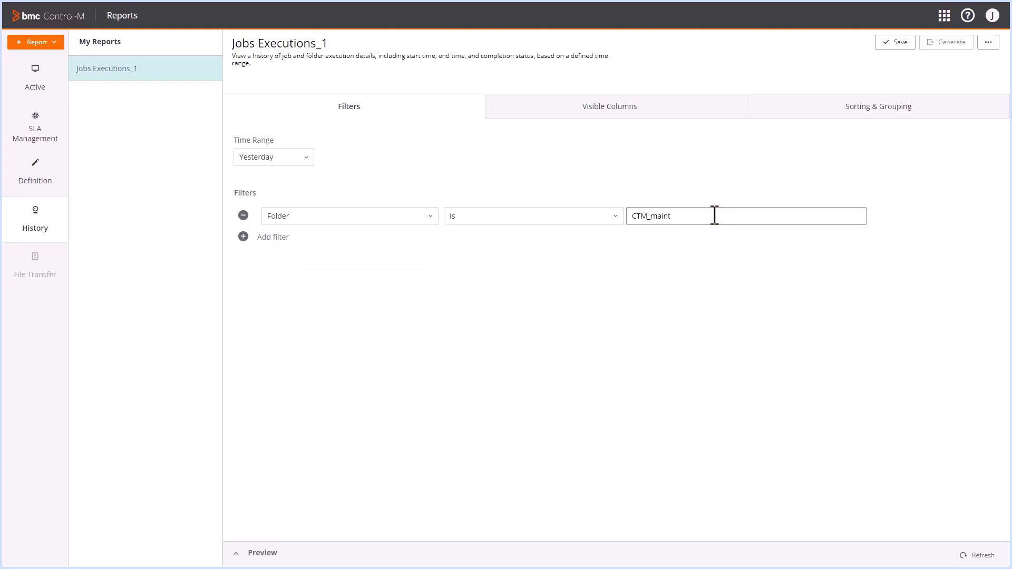
{"action": "left_click", "coordinate": [610, 106]}
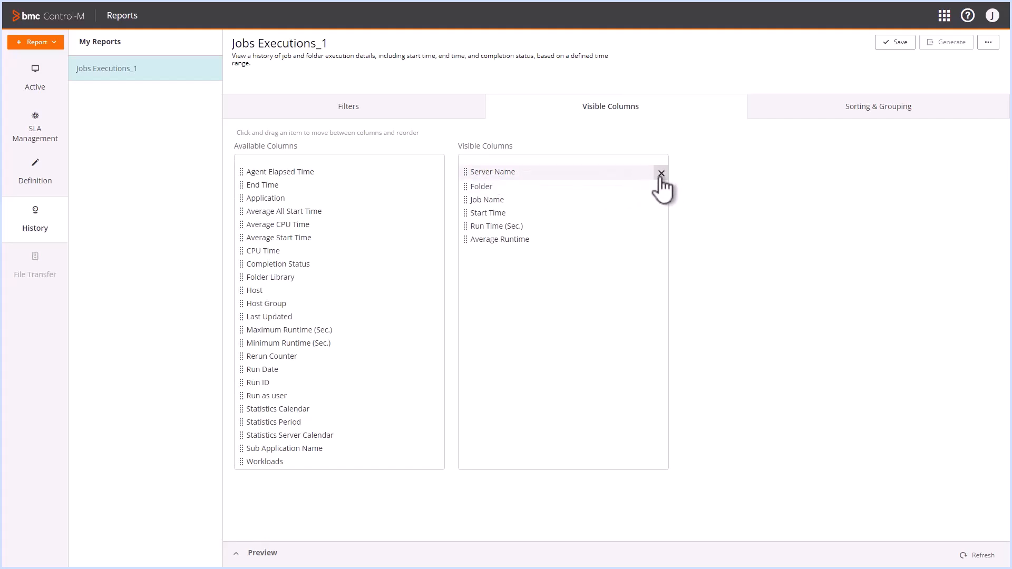
- Drop the Server Name and Folder columns and add End Time and Completion Status
{"action": "left_click", "coordinate": [661, 173]}
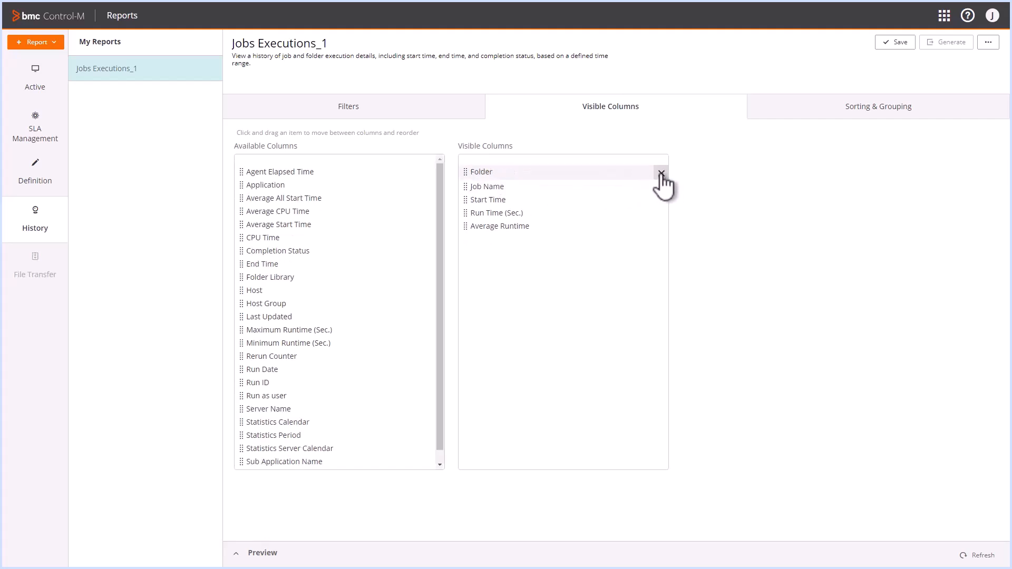
{"action": "left_click", "coordinate": [661, 173]}
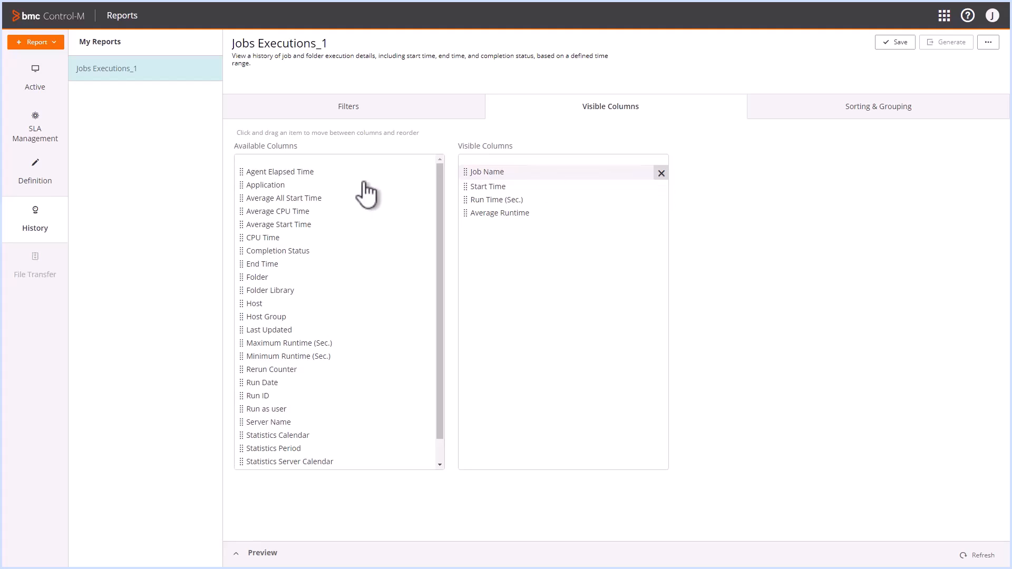
{"action": "left_click_drag", "start_coordinate": [260, 264], "coordinate": [491, 199]}
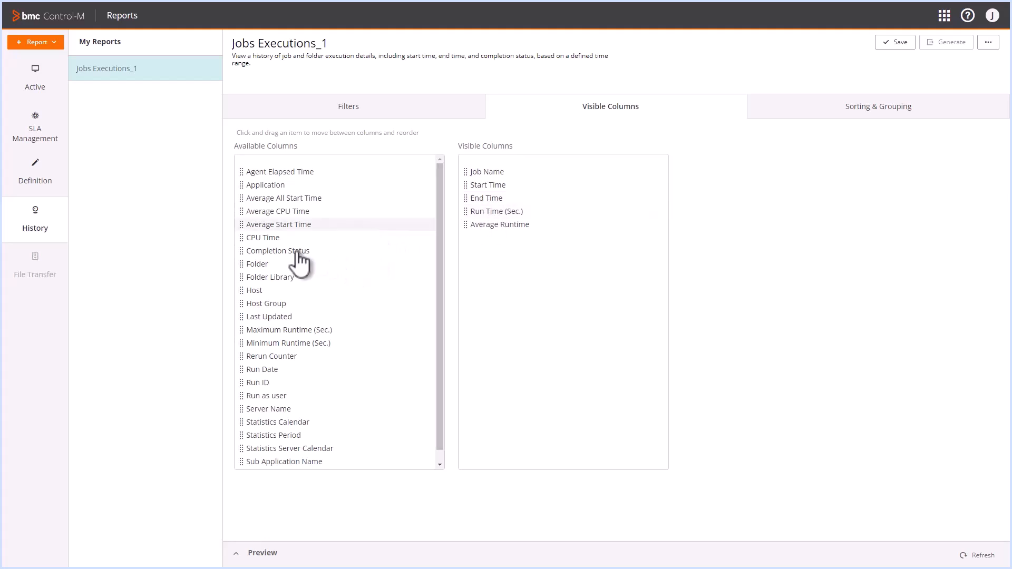
{"action": "left_click_drag", "start_coordinate": [297, 251], "coordinate": [507, 224]}
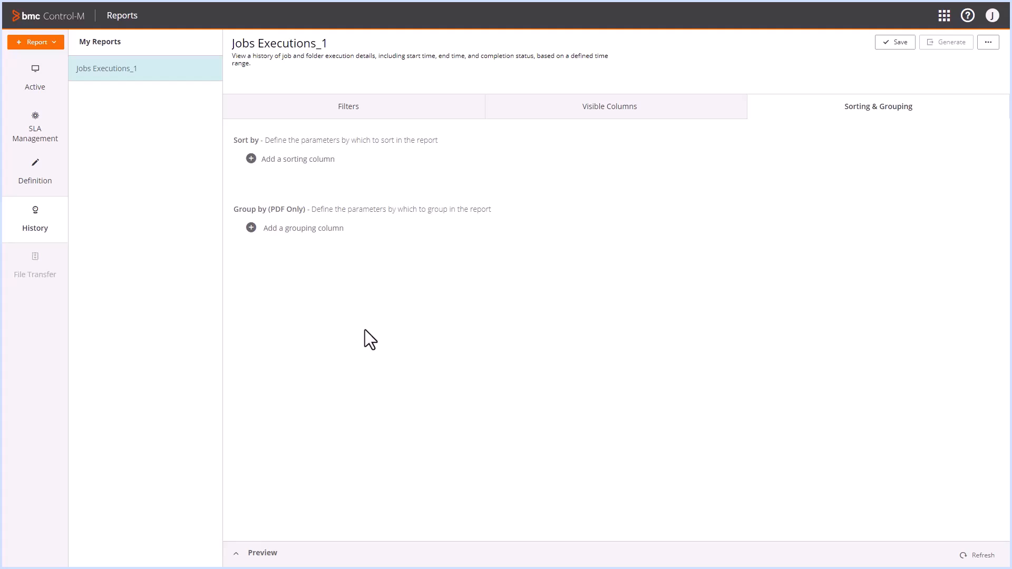
- Sort Jobs Executions_1 by Start Time, save the report, and expand its preview
{"action": "left_click", "coordinate": [252, 160]}
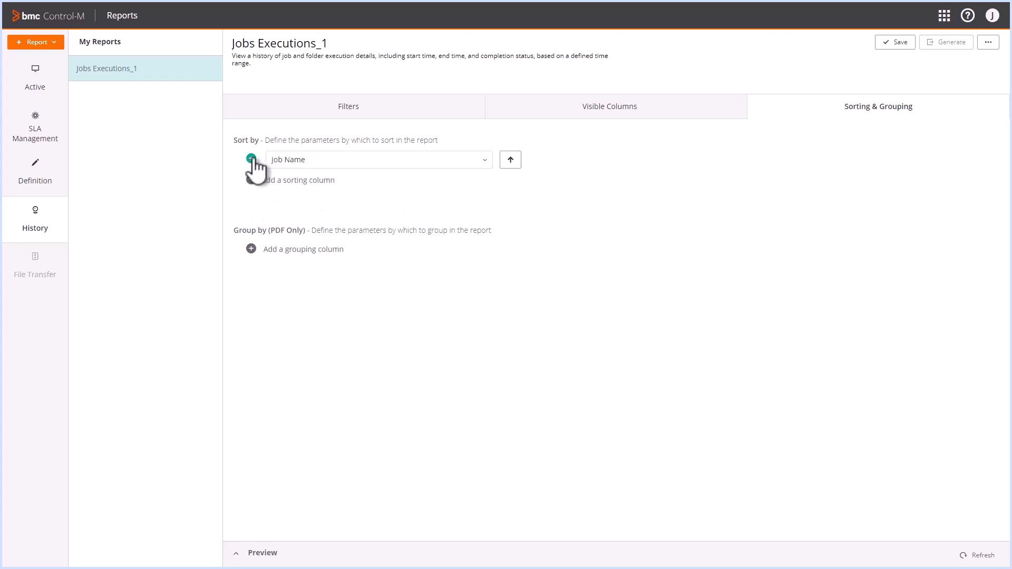
{"action": "left_click", "coordinate": [485, 162]}
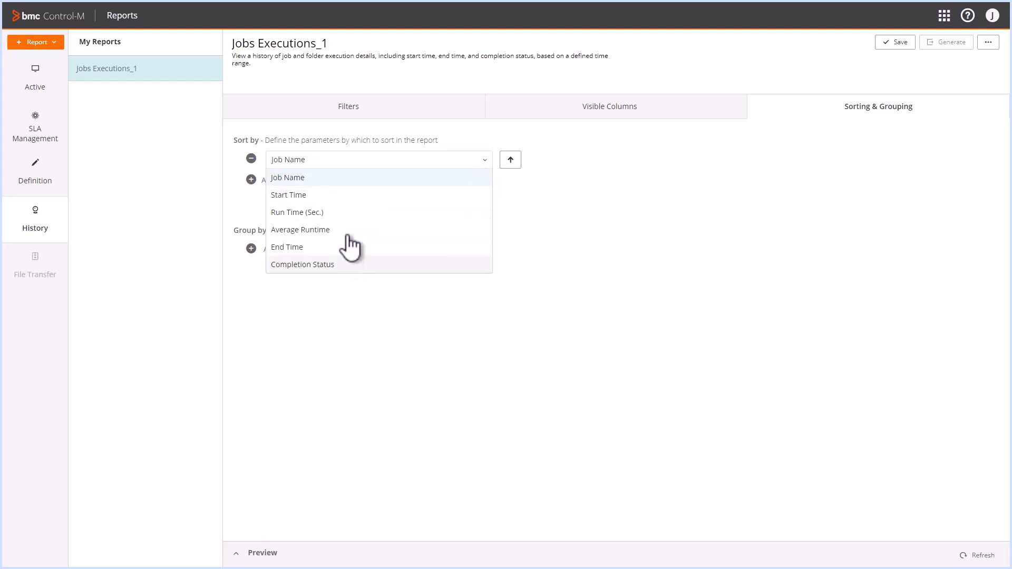
{"action": "left_click", "coordinate": [340, 194]}
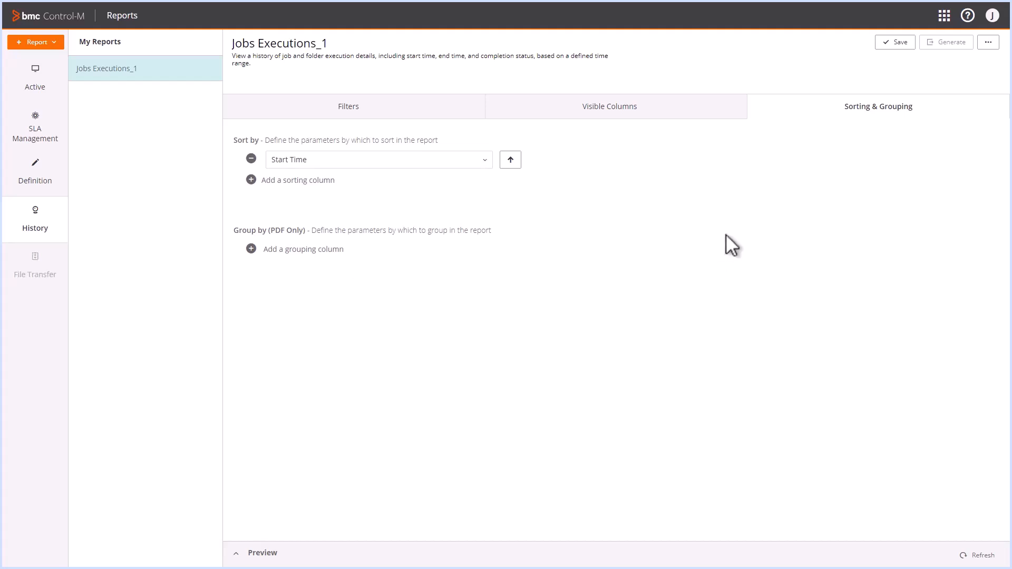
{"action": "left_click", "coordinate": [894, 43]}
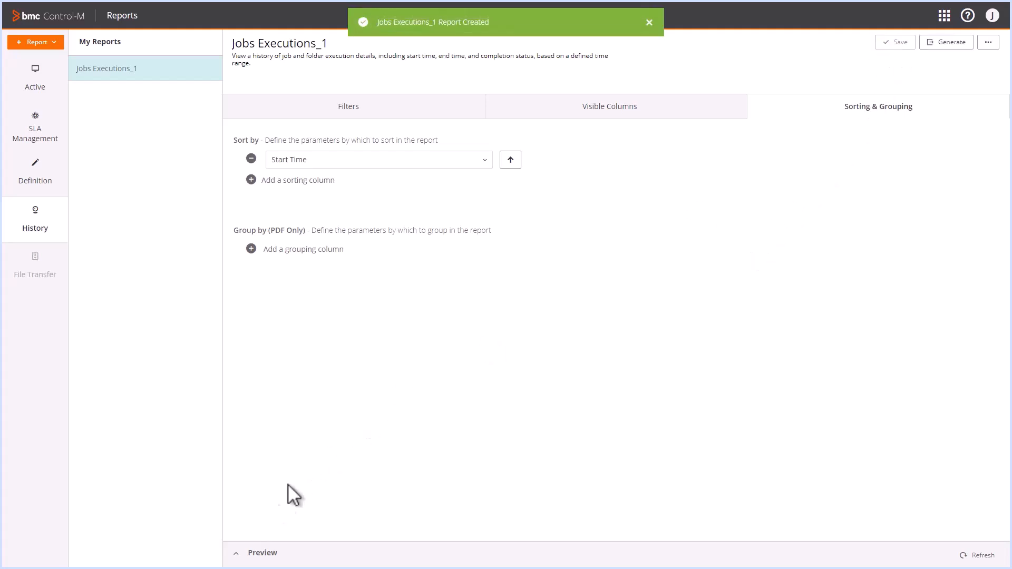
{"action": "left_click", "coordinate": [263, 554]}
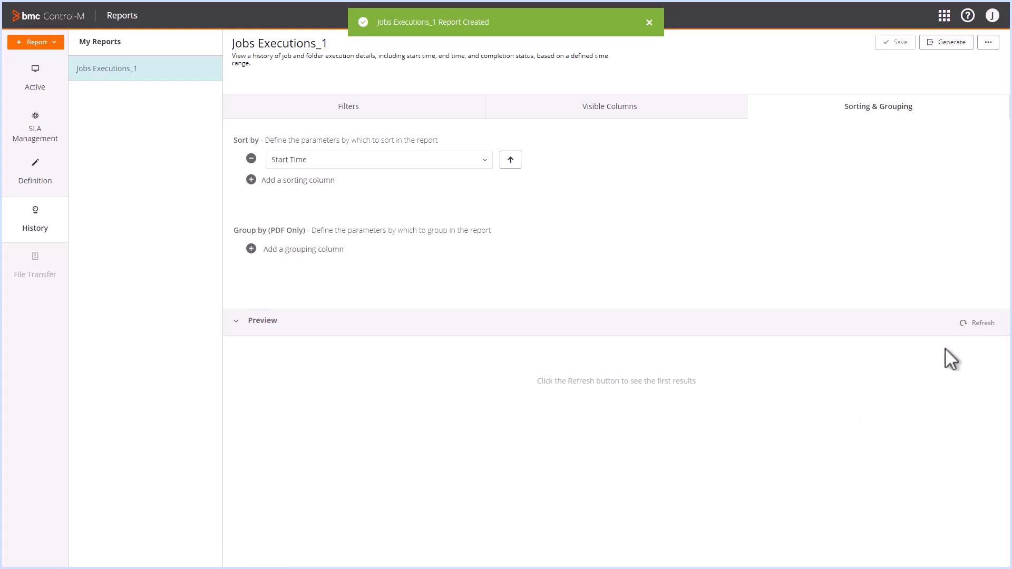
- Refresh the preview to list the four Ended OK CTM_maint and PRD_CTM job runs
{"action": "left_click", "coordinate": [981, 323]}
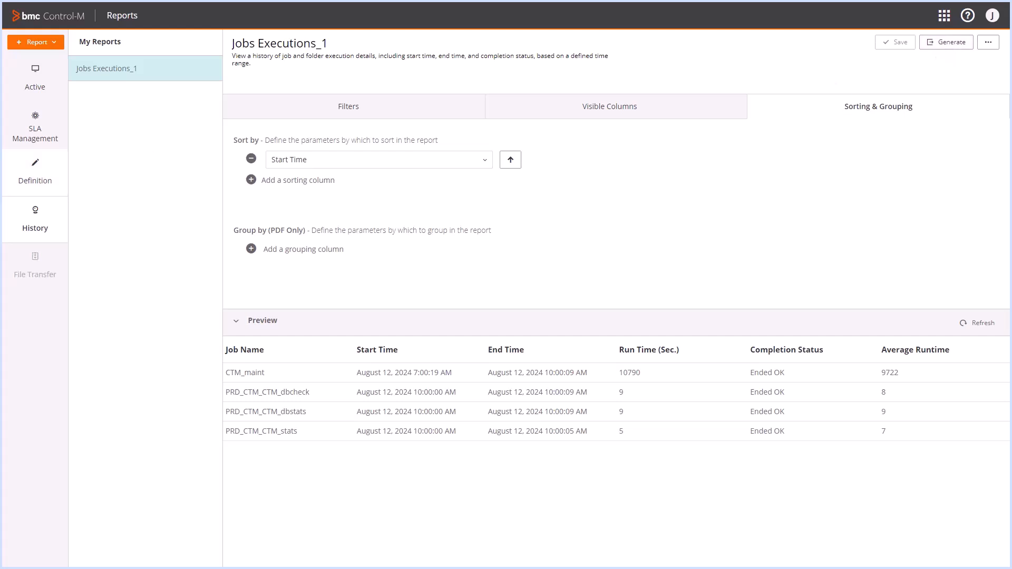
{"action": "left_click", "coordinate": [989, 43]}
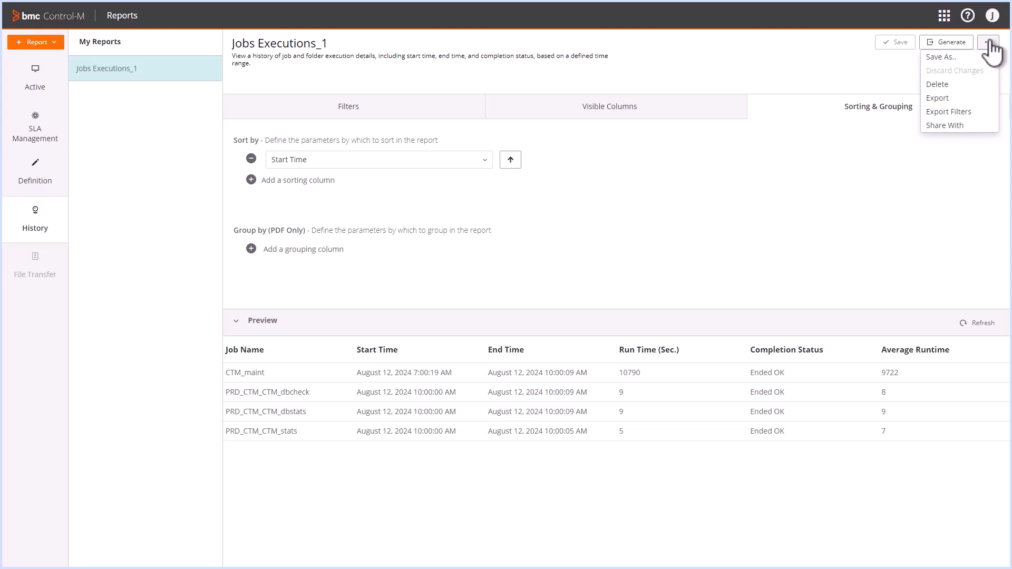
- Share the report with two users by username, then reopen sharing and enter ALL
{"action": "left_click", "coordinate": [947, 125]}
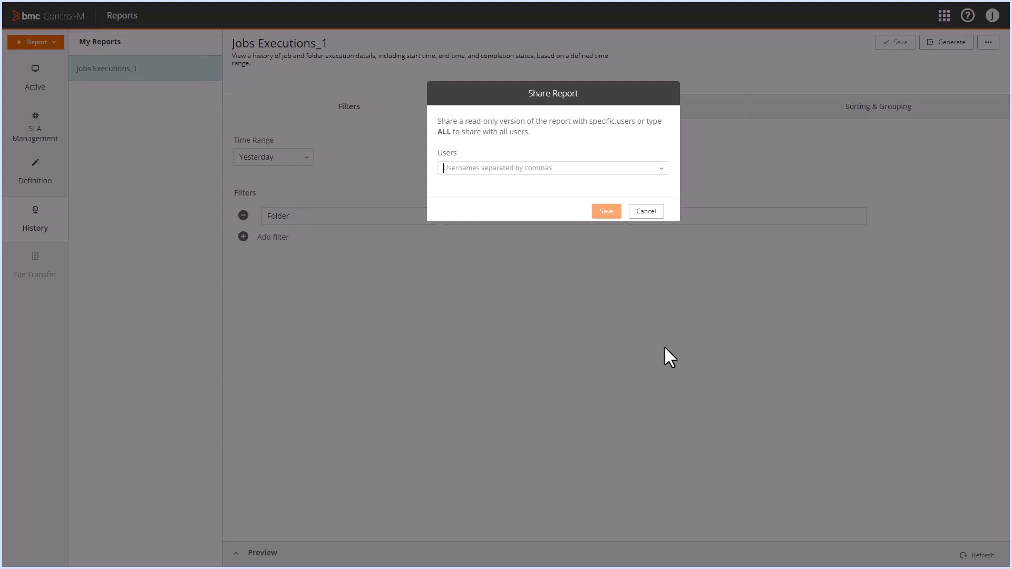
{"action": "left_click", "coordinate": [460, 169]}
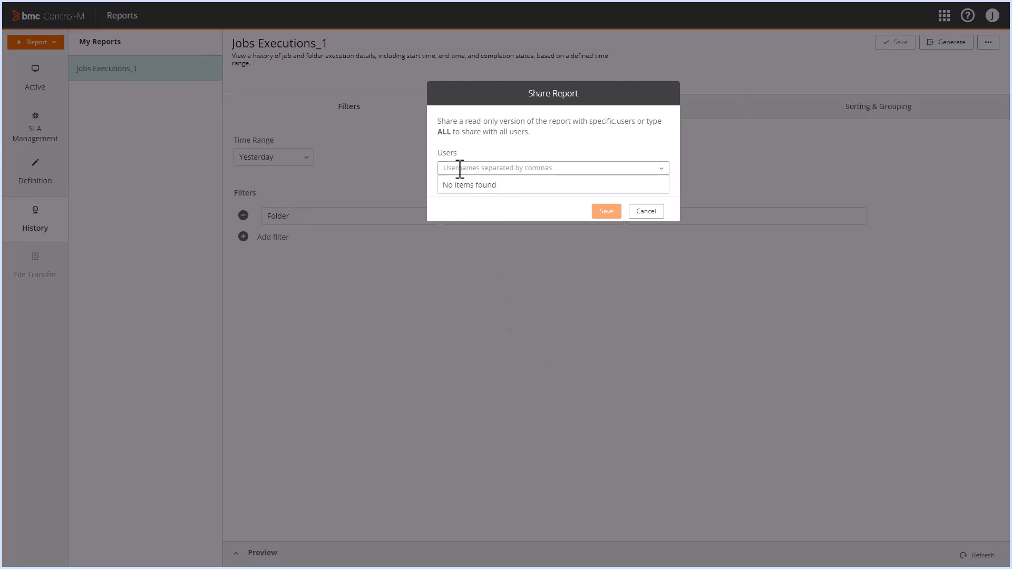
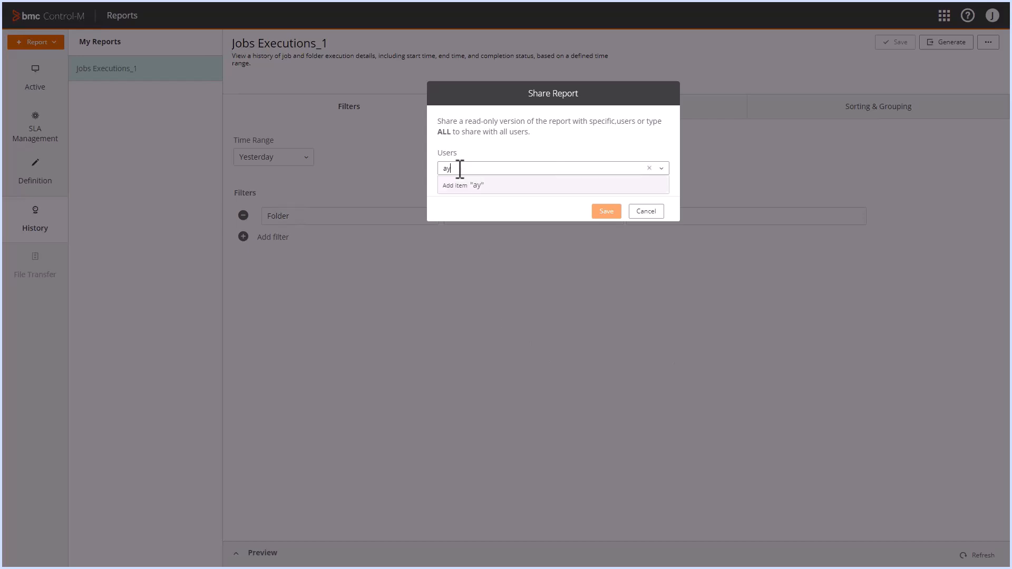
{"action": "key", "text": "Return"}
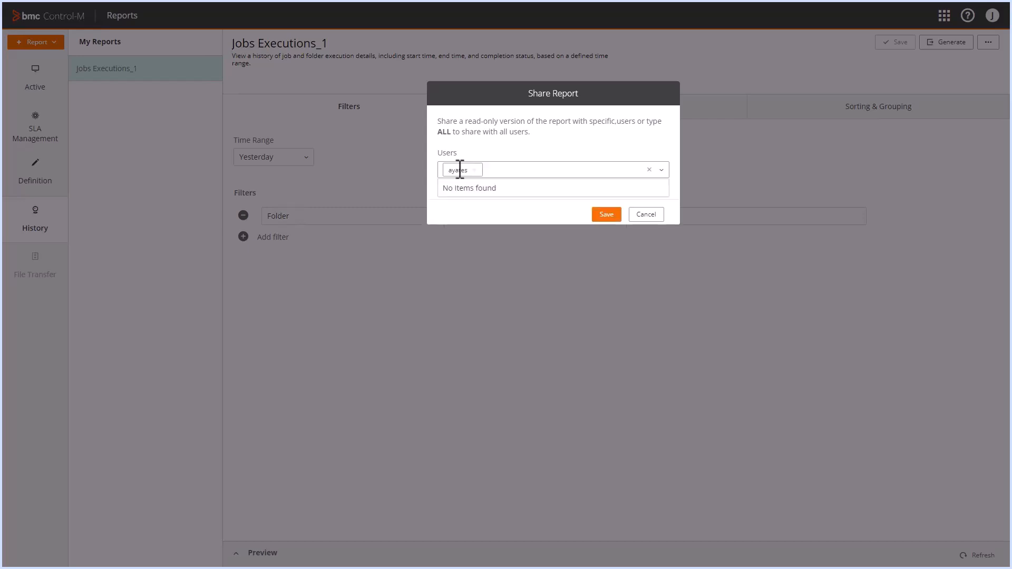
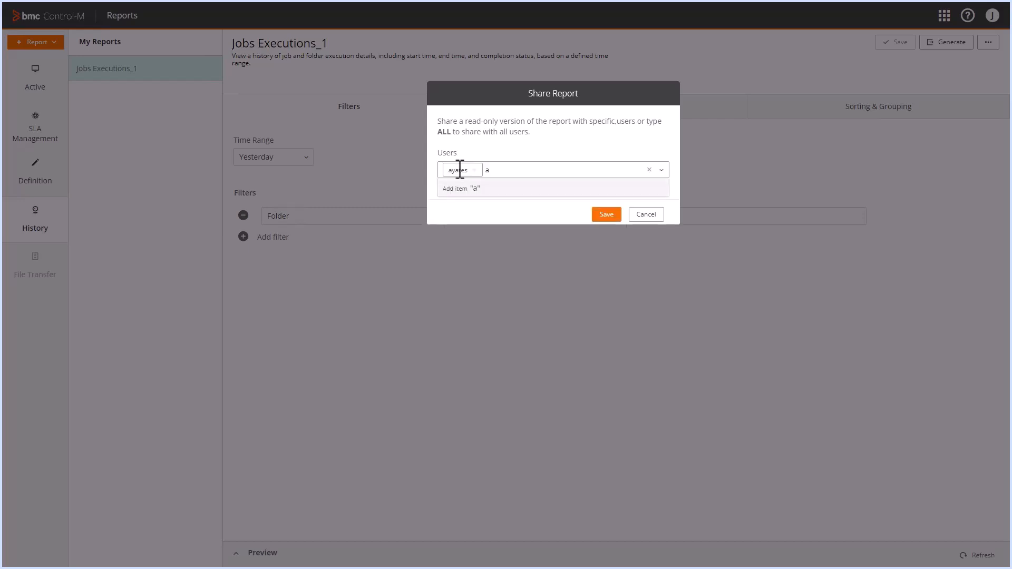
{"action": "left_click", "coordinate": [596, 213]}
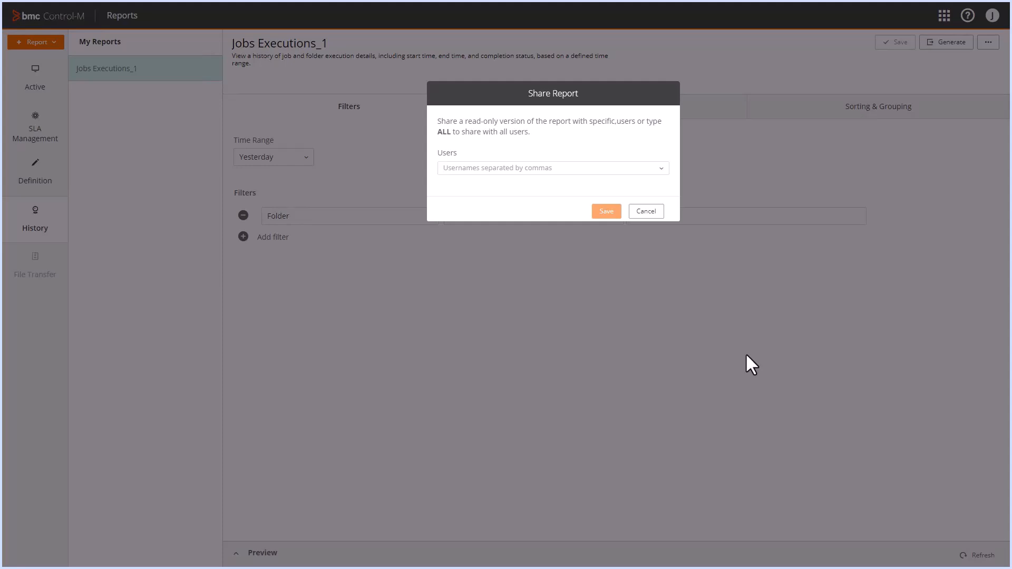
{"action": "left_click", "coordinate": [537, 167]}
{"action": "type", "text": "ALL"}
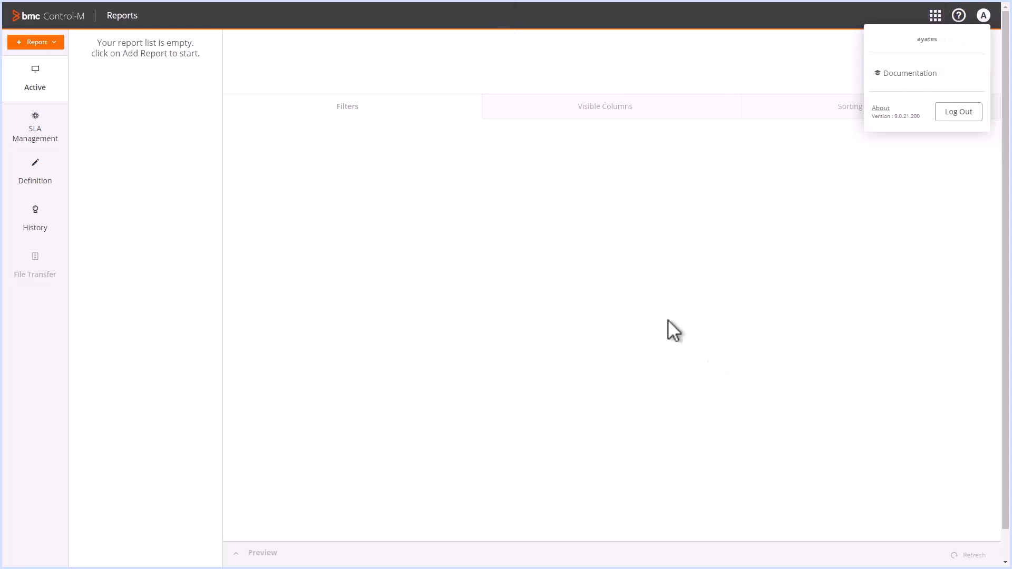
- As another user, open History reports to find the shared Jobs Executions_1
{"action": "left_click", "coordinate": [39, 224]}
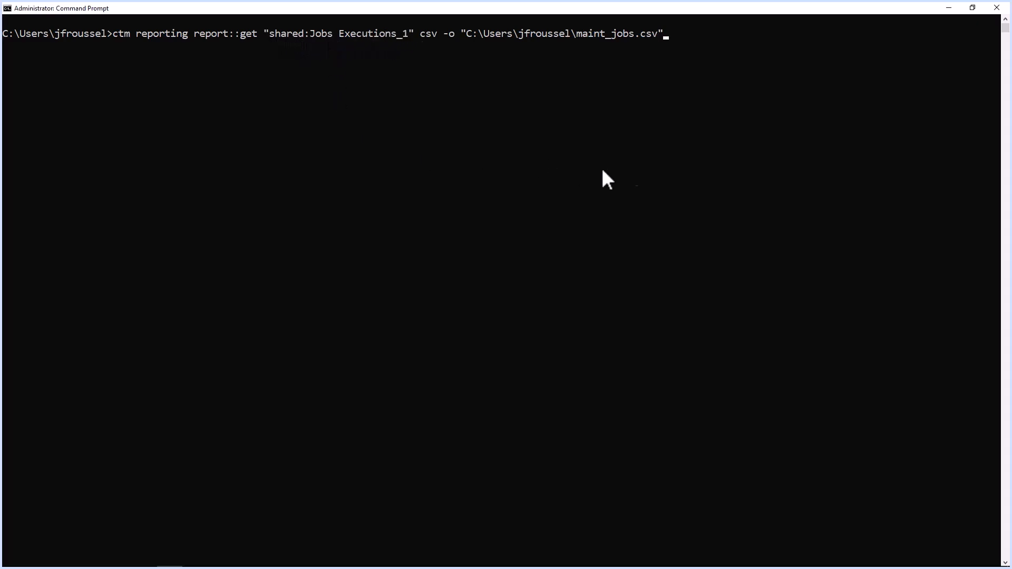
- Run ctm reporting report::get to export shared Jobs Executions_1 as CSV to maint_jobs.csv
{"action": "key", "text": "Return"}
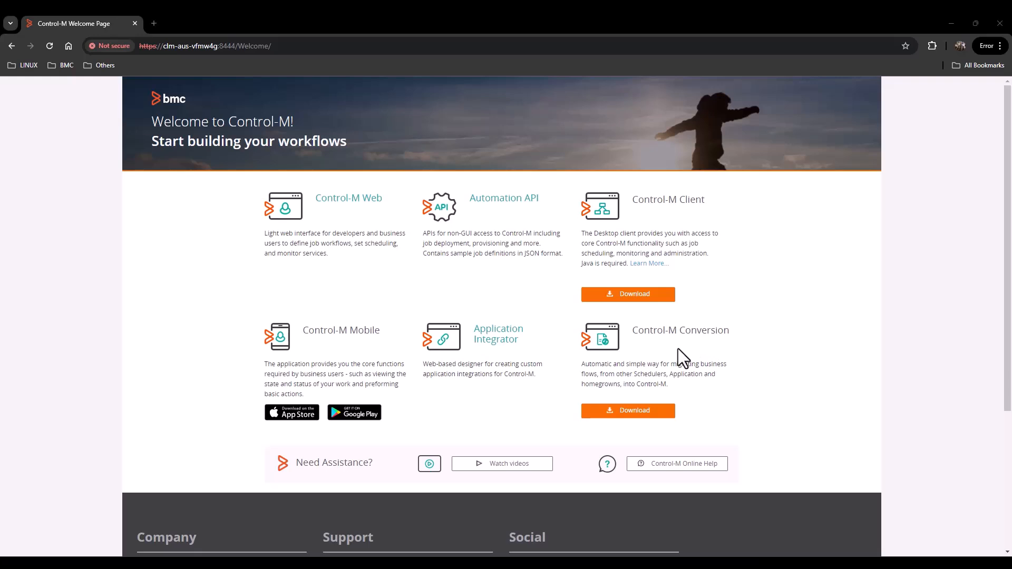
- Launch Control-M Web from the Welcome page and switch to the Reports application
{"action": "left_click", "coordinate": [352, 217]}
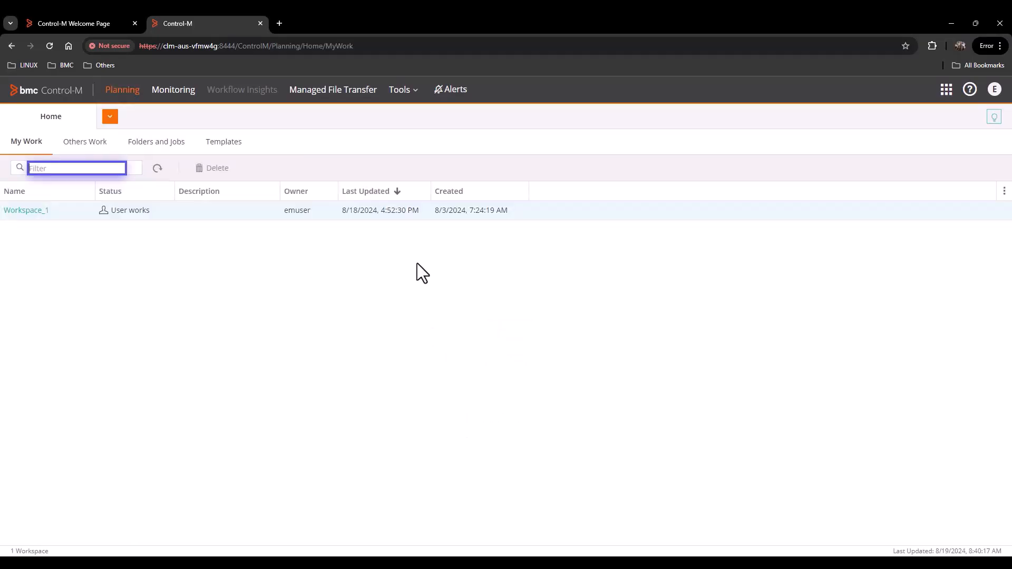
{"action": "left_click", "coordinate": [946, 91]}
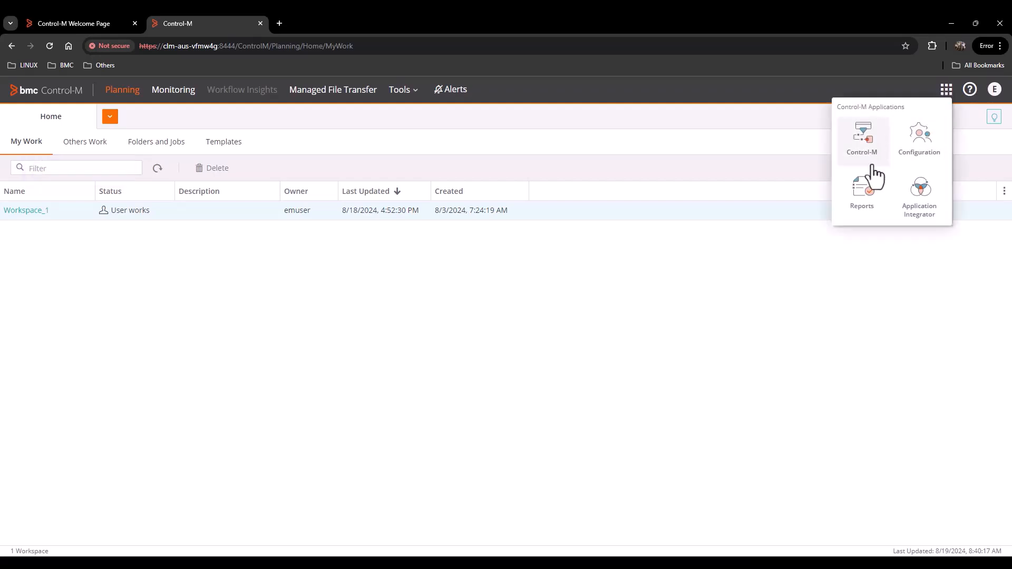
{"action": "left_click", "coordinate": [864, 191]}
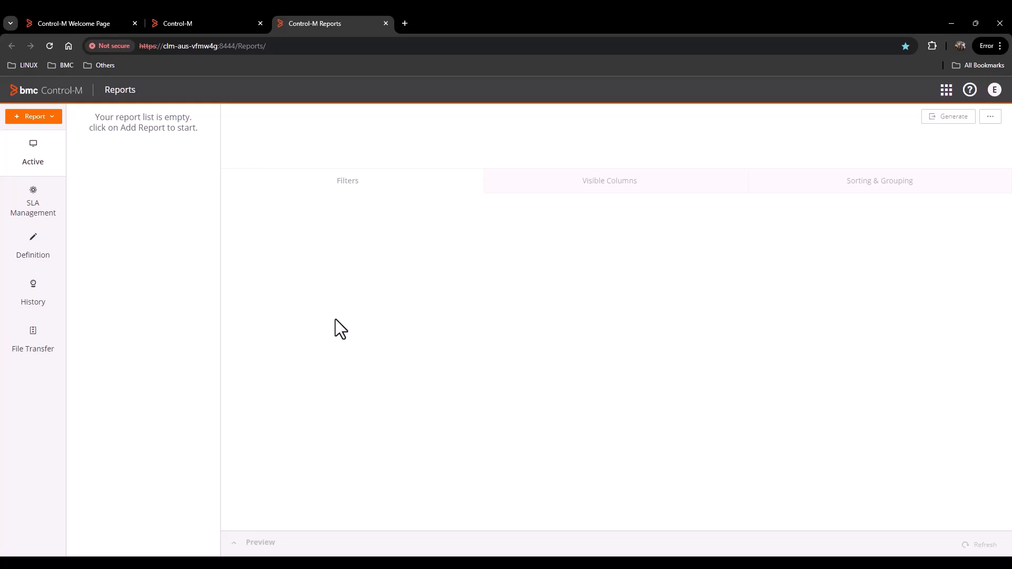
- Create Notify by Mail Actions_3 from the Definition template Notify by Mail Actions and view its visible columns
{"action": "left_click", "coordinate": [32, 118]}
{"action": "left_click", "coordinate": [51, 133]}
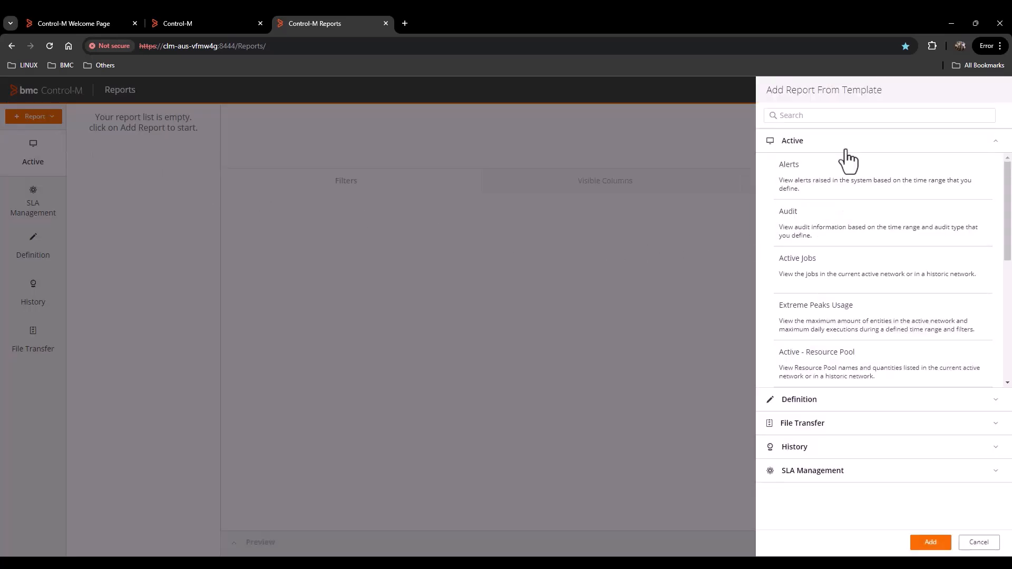
{"action": "left_click", "coordinate": [796, 403]}
{"action": "scroll", "coordinate": [867, 353], "scroll_direction": "down", "scroll_amount": 2}
{"action": "scroll", "coordinate": [873, 359], "scroll_direction": "down", "scroll_amount": 3}
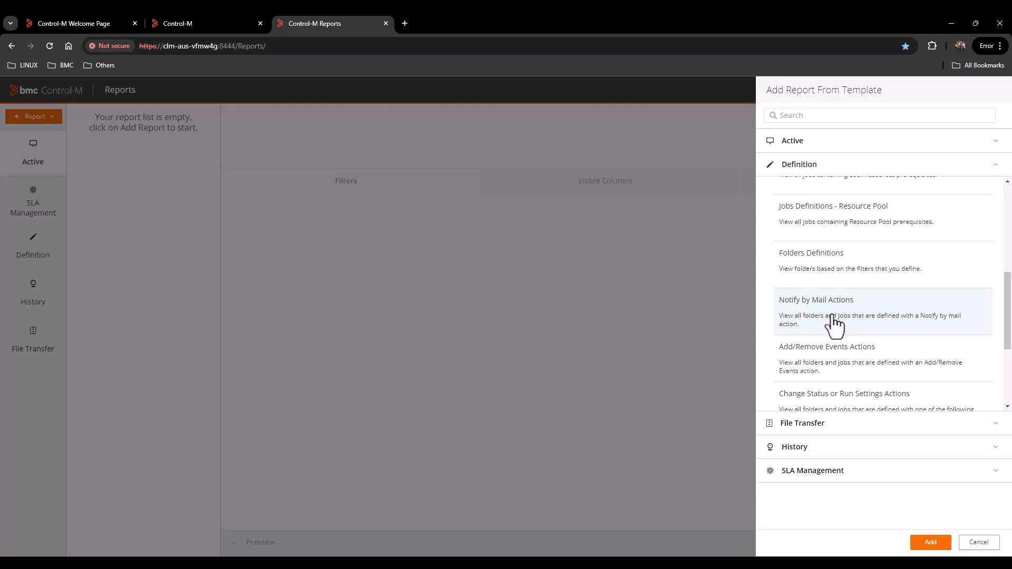
{"action": "left_click", "coordinate": [930, 544]}
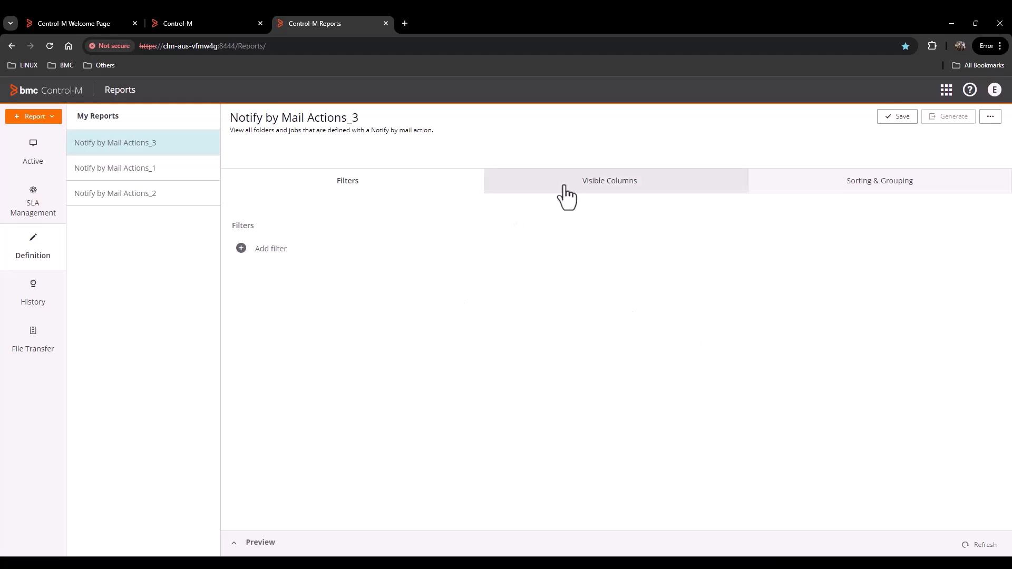
{"action": "left_click", "coordinate": [543, 187]}
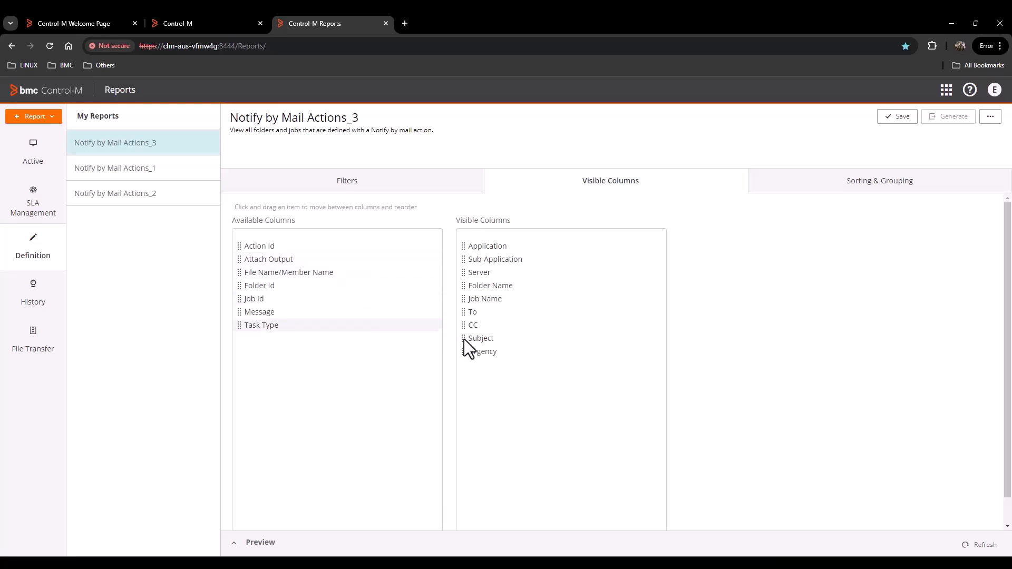
- Add a filter To Like operations* and refresh the preview to show cwcm_mailjob1
{"action": "left_click", "coordinate": [352, 185]}
{"action": "left_click", "coordinate": [263, 249]}
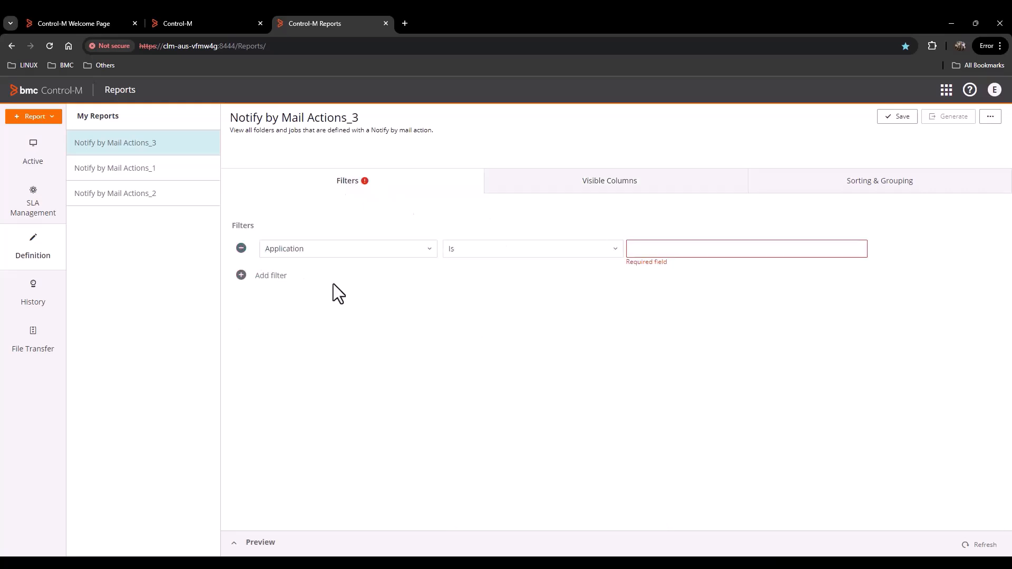
{"action": "left_click", "coordinate": [429, 250]}
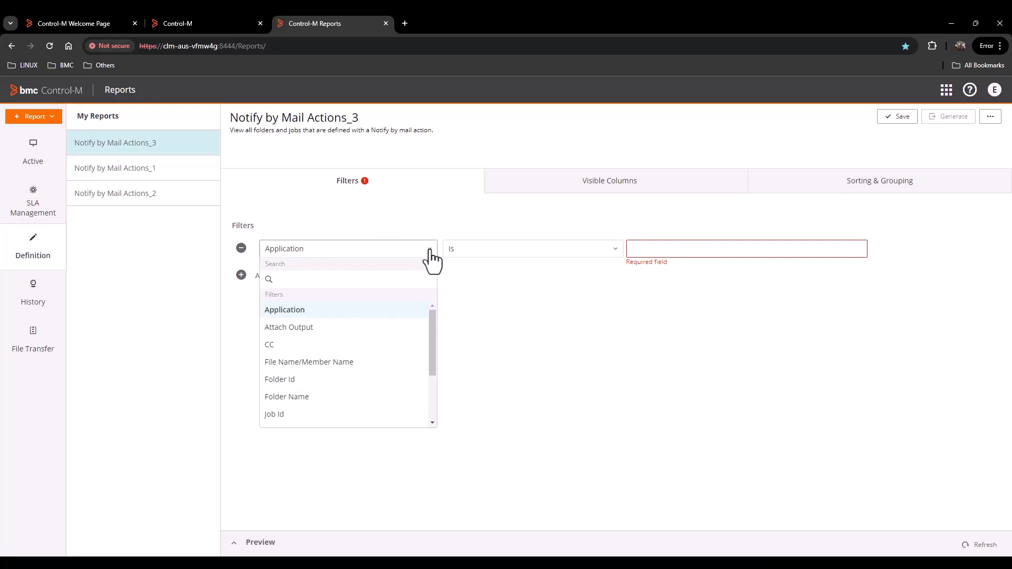
{"action": "left_click_drag", "start_coordinate": [429, 326], "coordinate": [439, 382]}
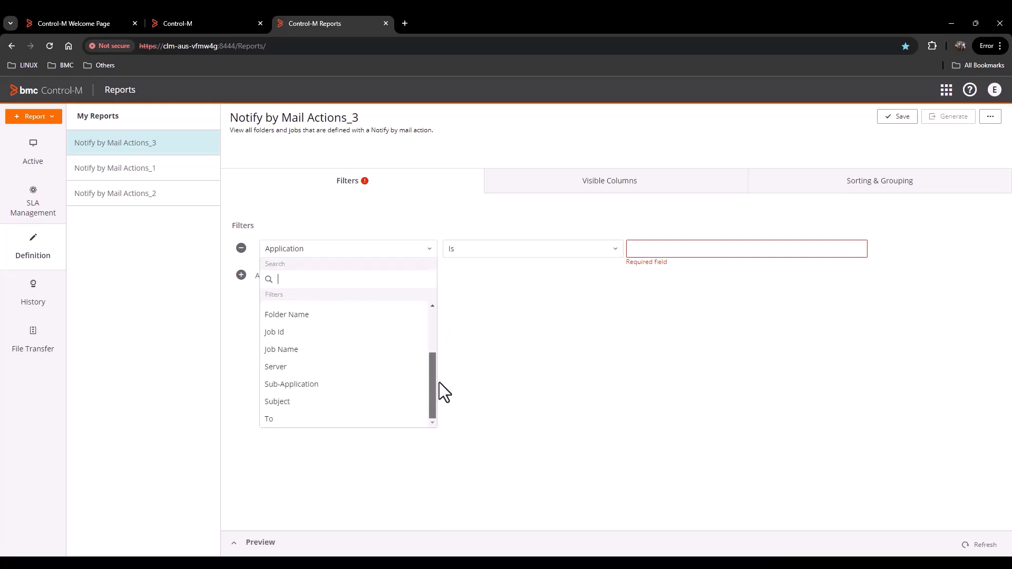
{"action": "left_click", "coordinate": [295, 419]}
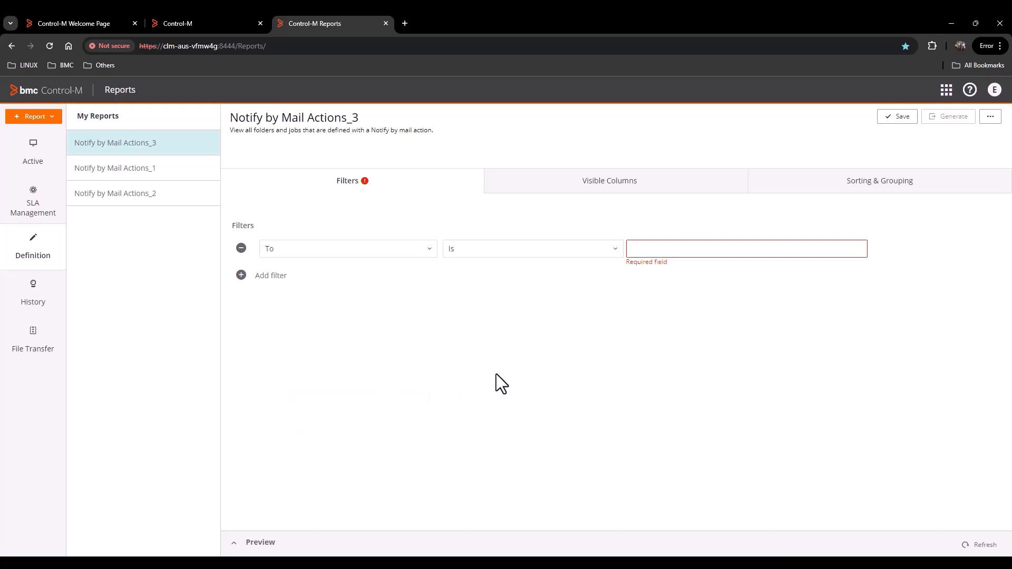
{"action": "left_click", "coordinate": [605, 258]}
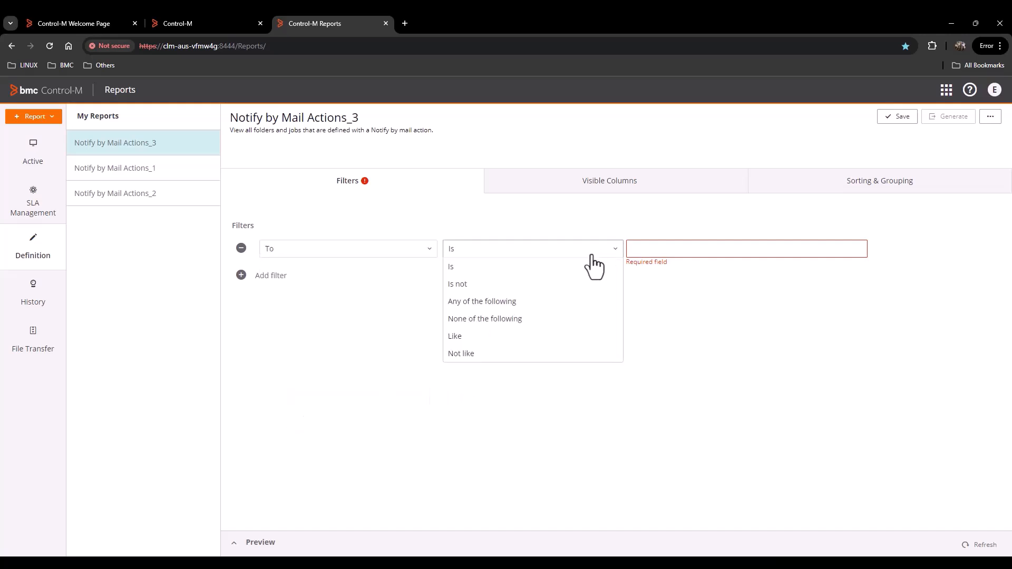
{"action": "left_click", "coordinate": [478, 342]}
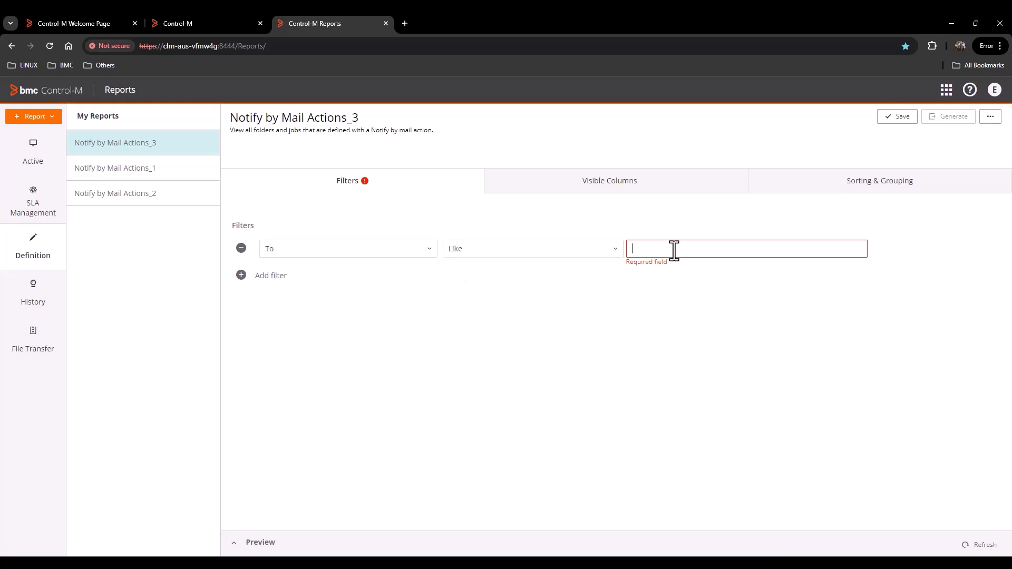
{"action": "type", "text": "a"}
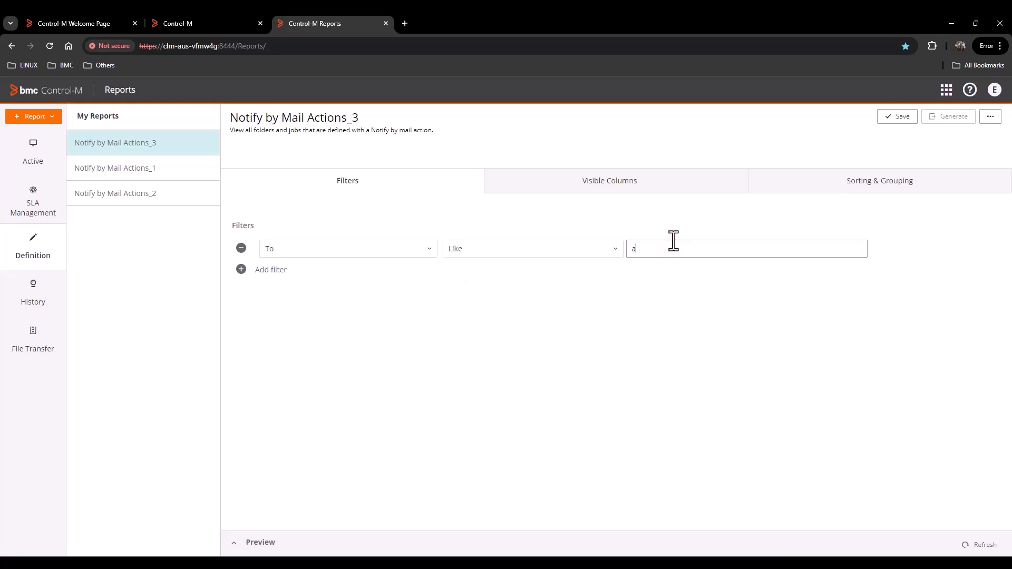
{"action": "type", "text": "dmi"}
{"action": "key", "text": "BackSpace"}
{"action": "key", "text": "BackSpace"}
{"action": "key", "text": "BackSpace"}
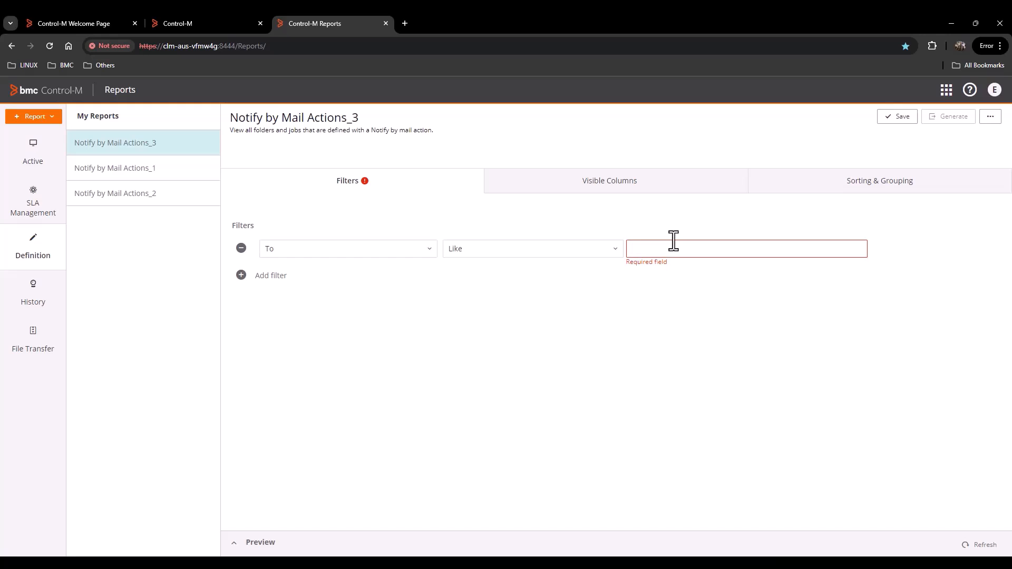
{"action": "type", "text": "operations"}
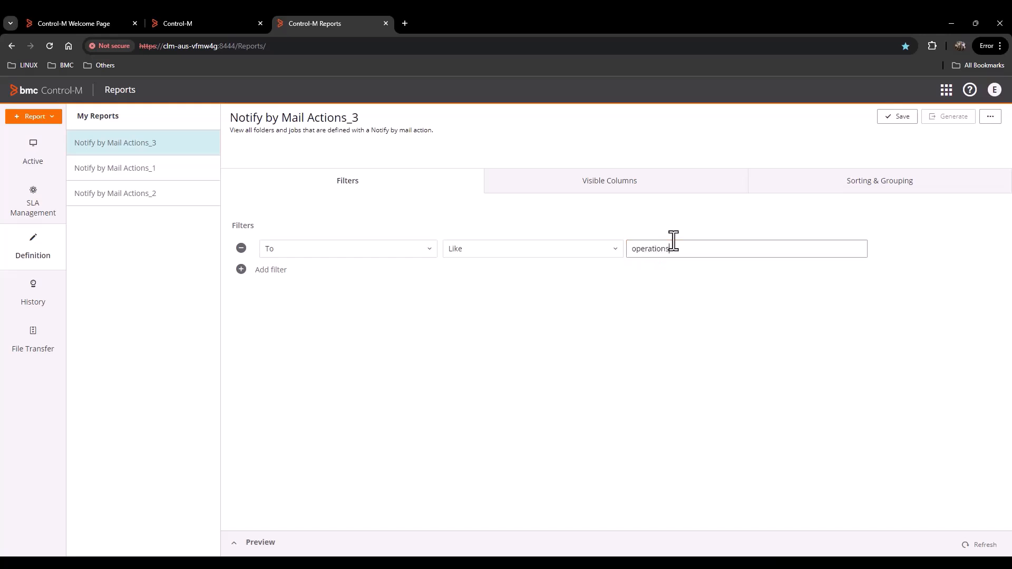
{"action": "type", "text": "*"}
{"action": "left_click", "coordinate": [982, 546]}
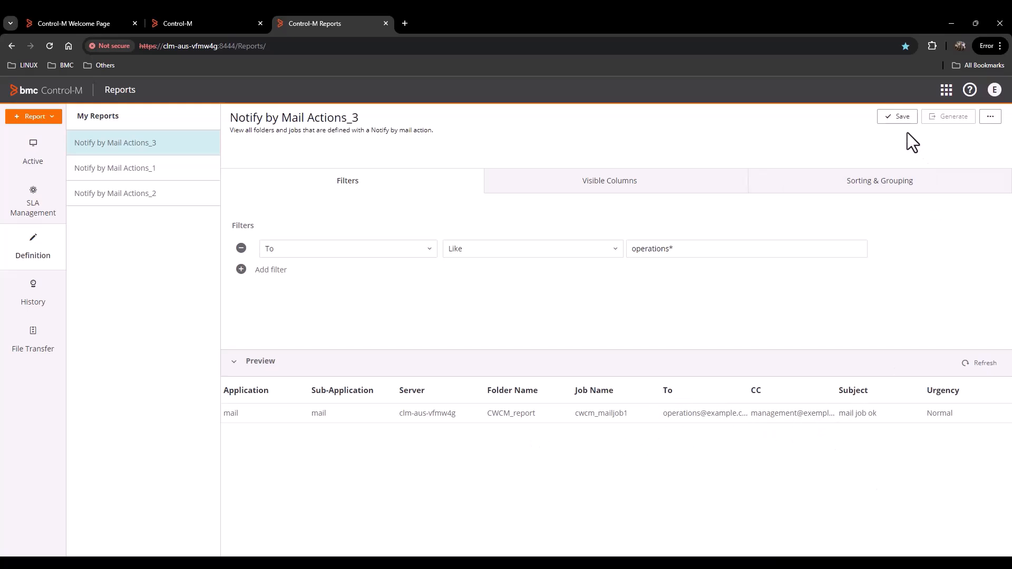
- Save Notify by Mail Actions_3 and generate it as a downloaded PDF file
{"action": "left_click", "coordinate": [899, 121]}
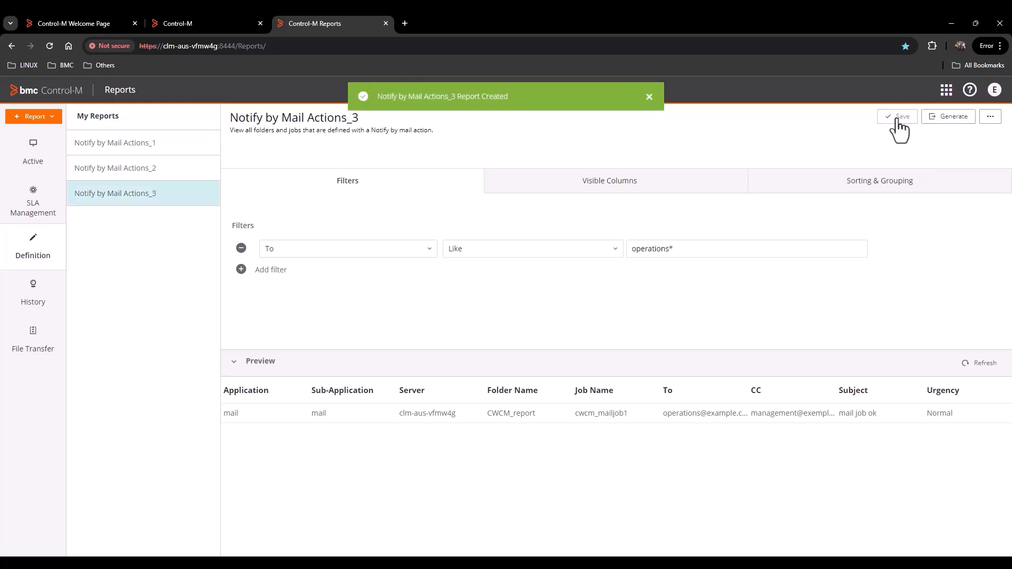
{"action": "left_click", "coordinate": [939, 120]}
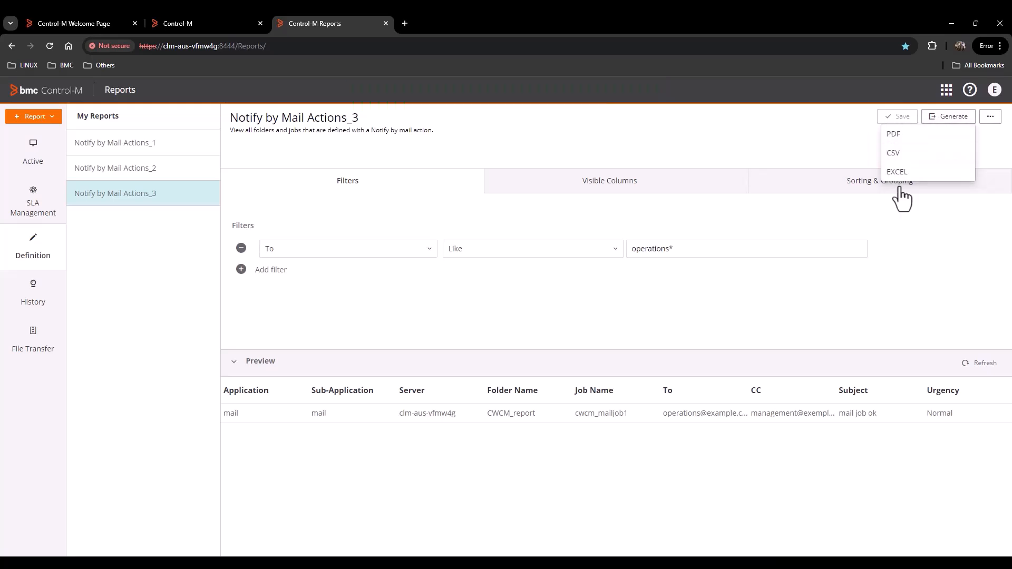
{"action": "left_click", "coordinate": [887, 135]}
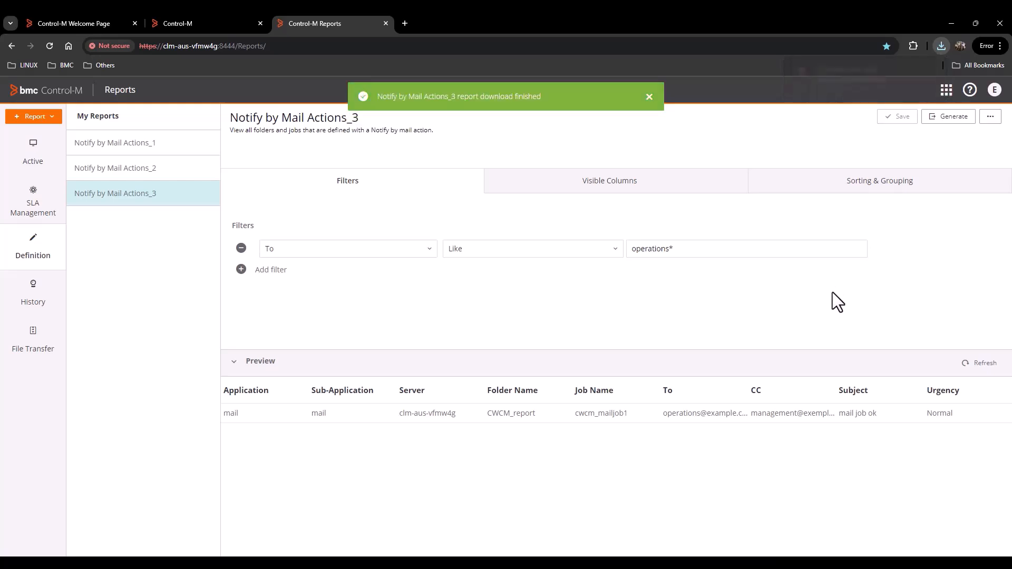
{"action": "left_click", "coordinate": [367, 253]}
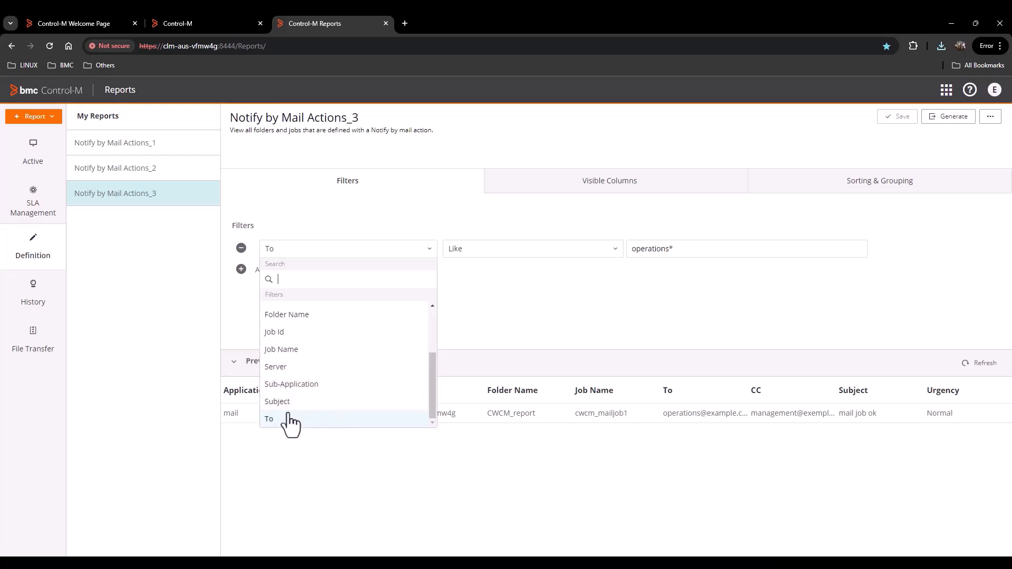
- Switch the filter to CC Like with value manage and refresh the preview
{"action": "scroll", "coordinate": [298, 401], "scroll_direction": "up", "scroll_amount": 3}
{"action": "left_click", "coordinate": [303, 345]}
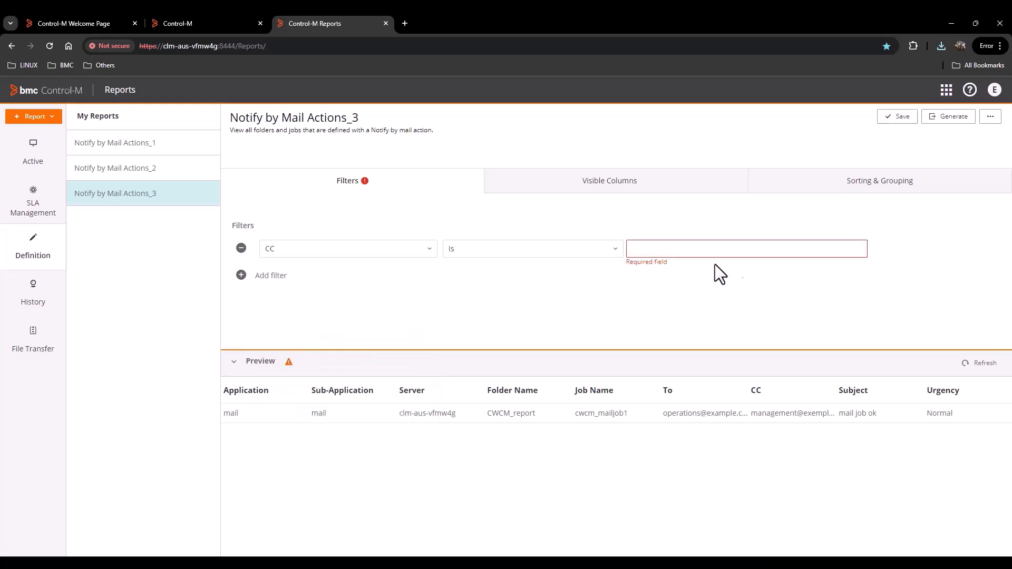
{"action": "left_click", "coordinate": [560, 252]}
{"action": "left_click", "coordinate": [468, 340]}
{"action": "left_click", "coordinate": [664, 250]}
{"action": "type", "text": "manage*"}
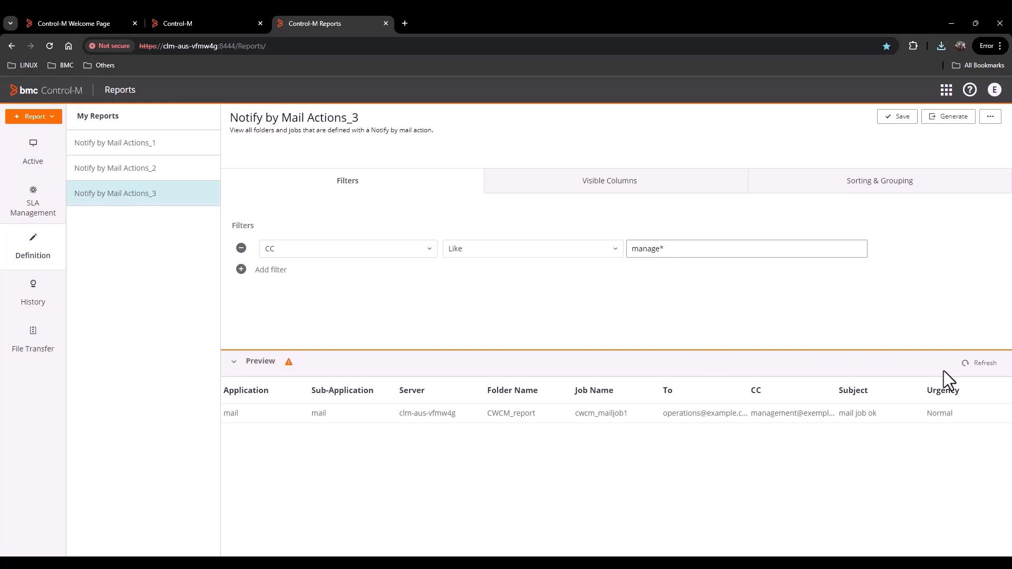
{"action": "left_click", "coordinate": [981, 367]}
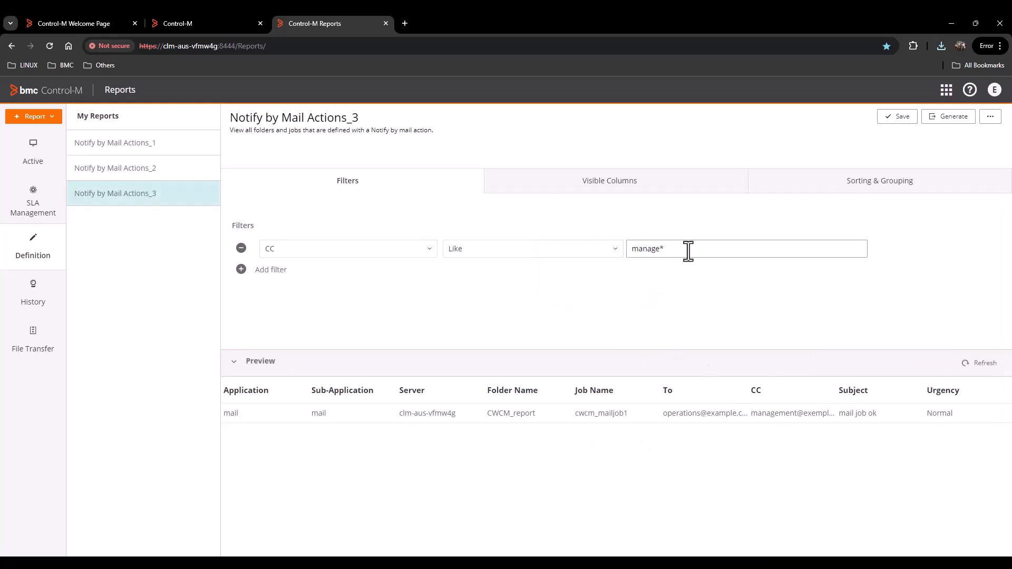
- Replace the CC value with operations* and refresh the preview to list cwcm_mailjob2
{"action": "left_click_drag", "start_coordinate": [667, 252], "coordinate": [625, 254]}
{"action": "type", "text": "ope"}
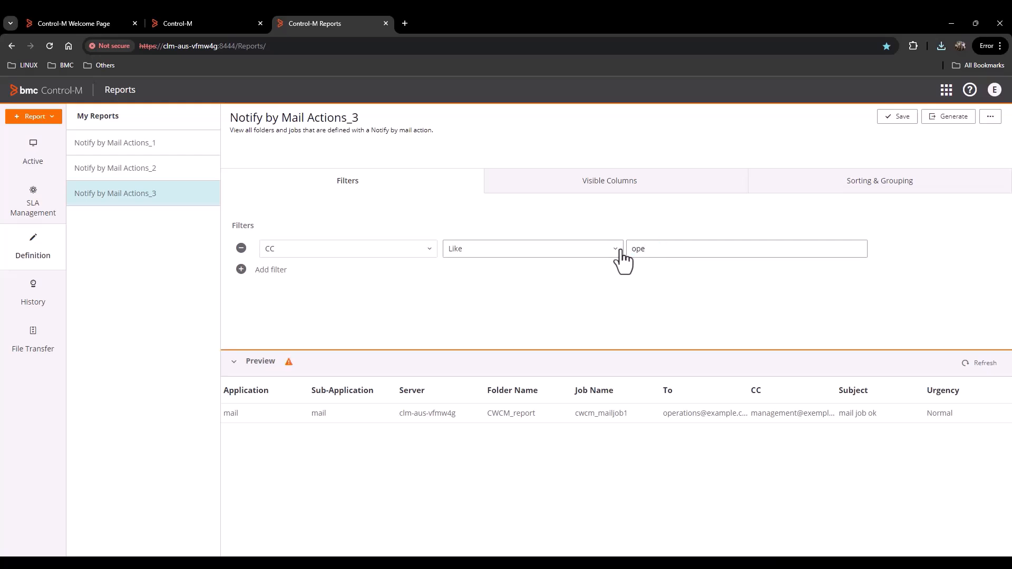
{"action": "type", "text": "rations*"}
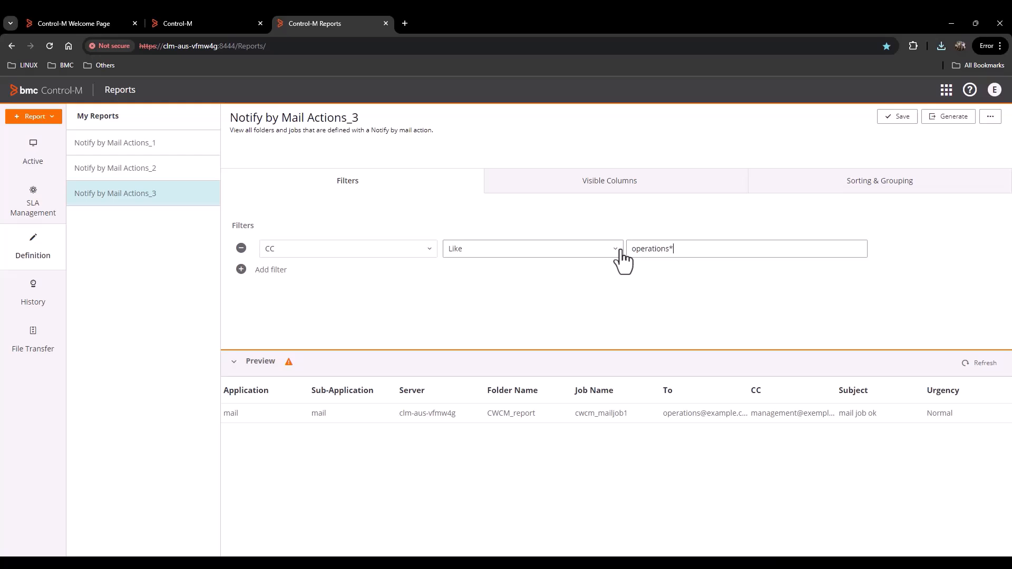
{"action": "left_click", "coordinate": [979, 364]}
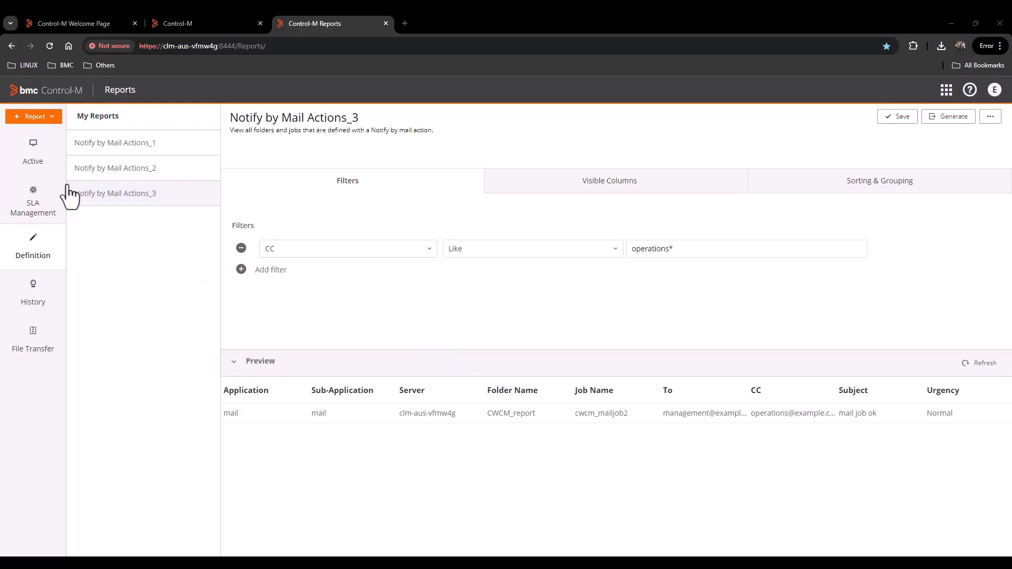
- Discard the unsaved Notify by Mail Actions_3 changes and create a report from the Jobs Definitions - Variables template
{"action": "left_click", "coordinate": [50, 119]}
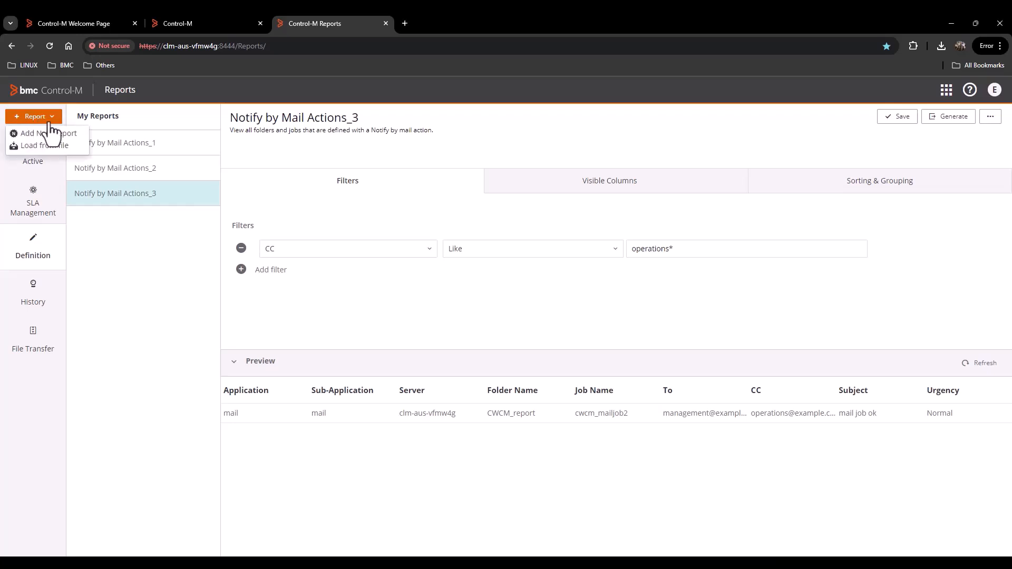
{"action": "left_click", "coordinate": [51, 134]}
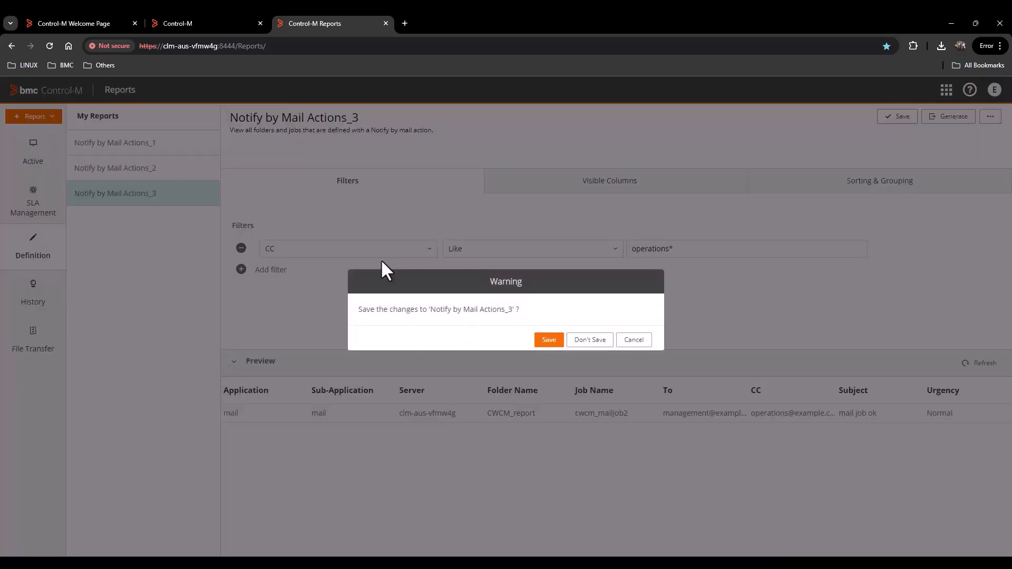
{"action": "left_click", "coordinate": [583, 342]}
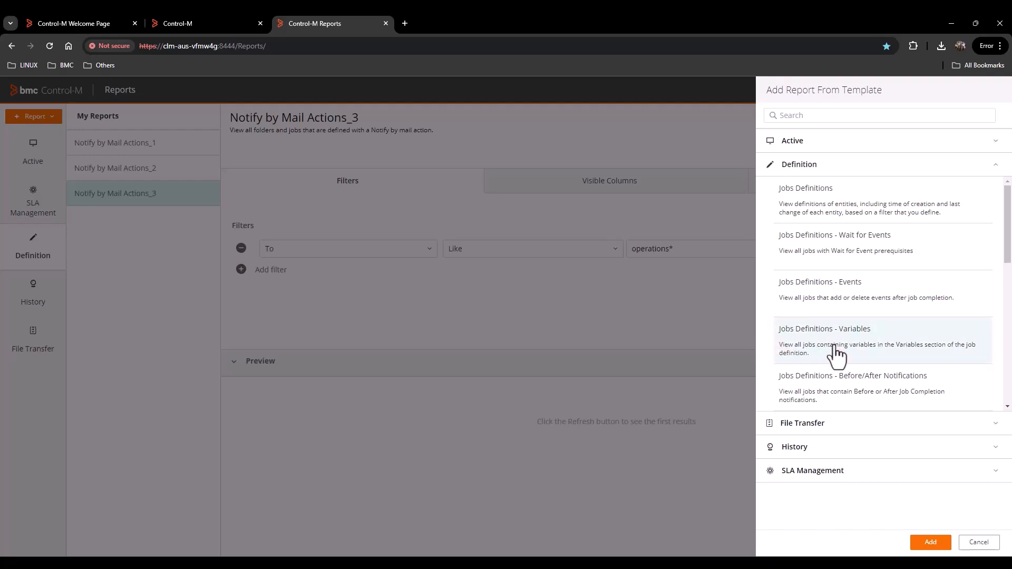
{"action": "left_click", "coordinate": [836, 351]}
{"action": "left_click", "coordinate": [927, 543]}
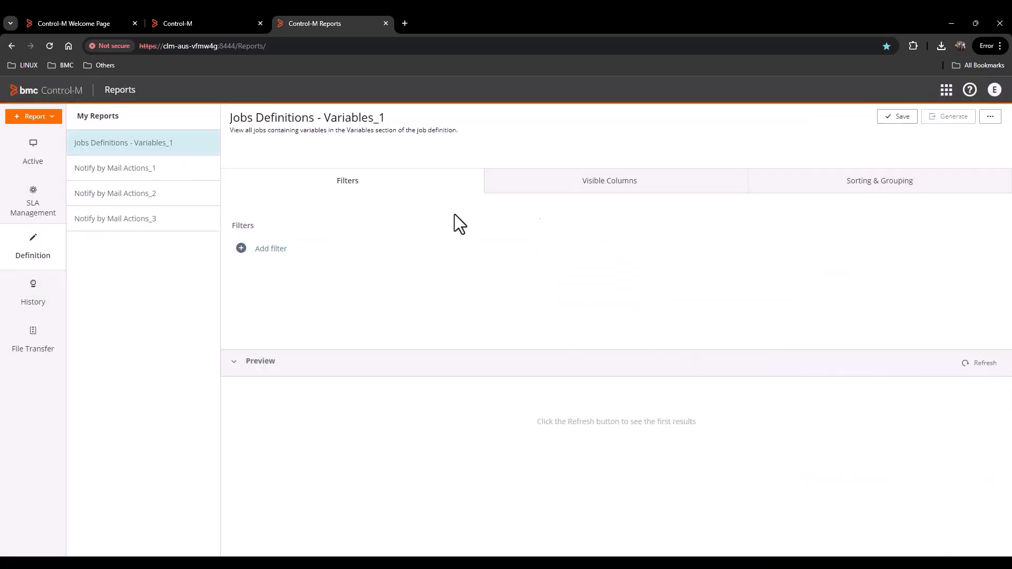
- Filter the report on Job Name is cwcm_cp and refresh the preview
{"action": "left_click", "coordinate": [270, 250]}
{"action": "left_click", "coordinate": [376, 252]}
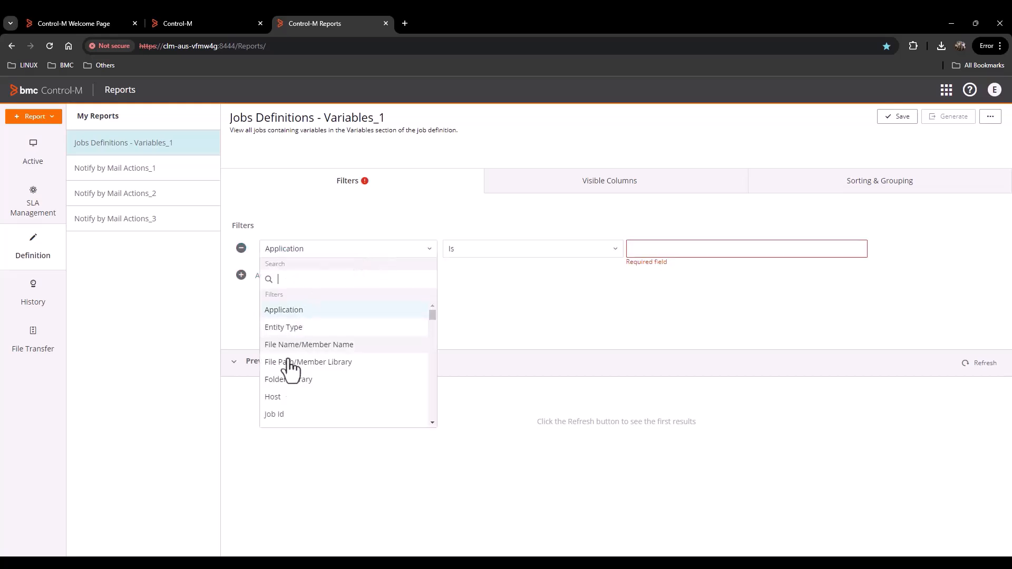
{"action": "scroll", "coordinate": [287, 419], "scroll_direction": "down", "scroll_amount": 2}
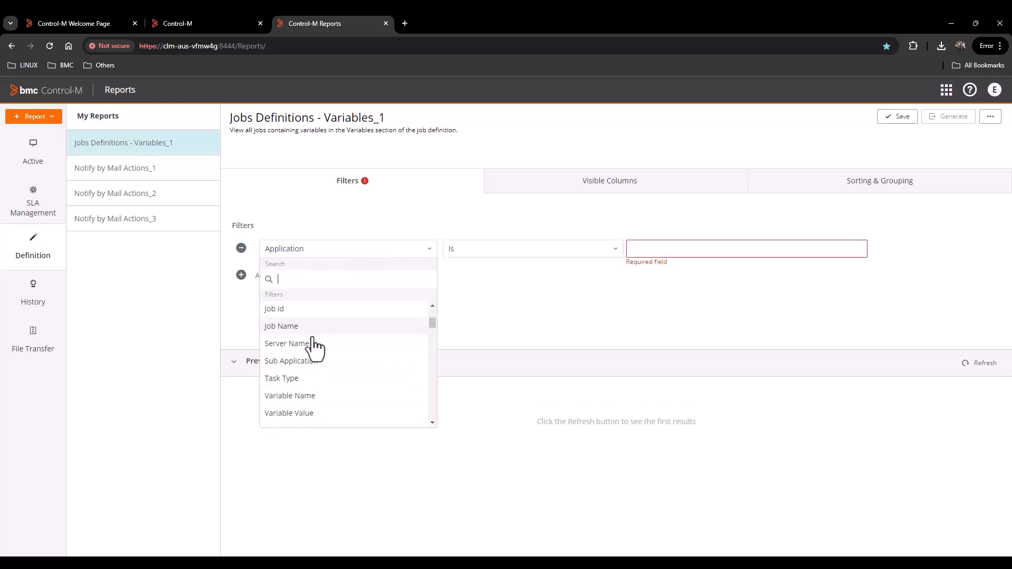
{"action": "scroll", "coordinate": [303, 406], "scroll_direction": "down", "scroll_amount": 10}
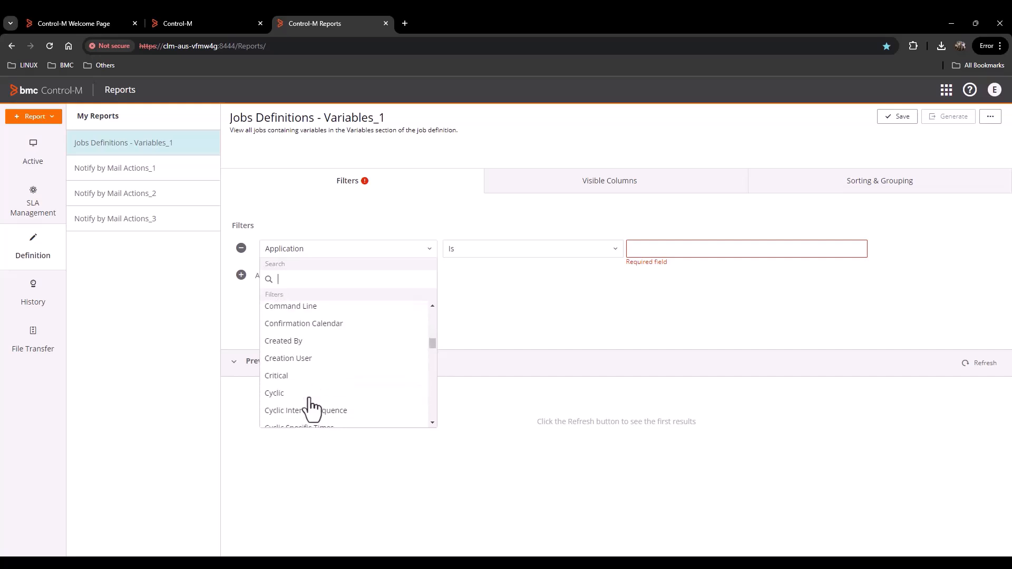
{"action": "scroll", "coordinate": [312, 409], "scroll_direction": "down", "scroll_amount": 10}
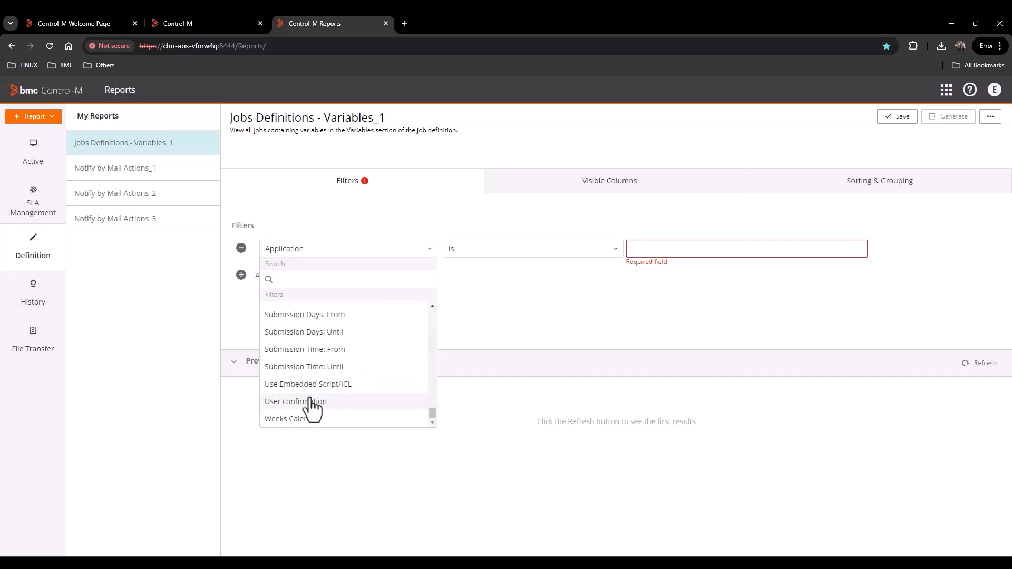
{"action": "scroll", "coordinate": [312, 409], "scroll_direction": "up", "scroll_amount": 20}
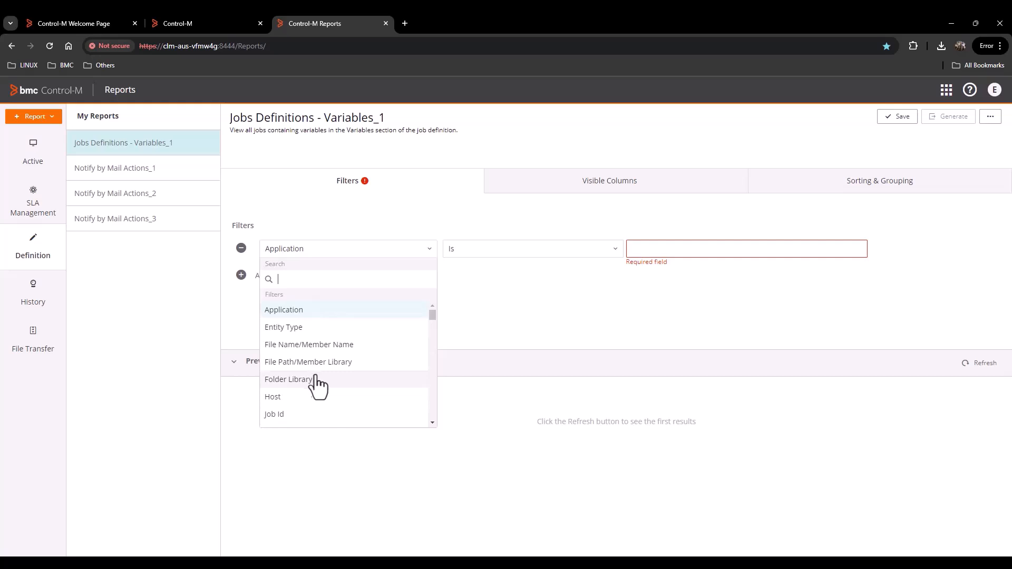
{"action": "scroll", "coordinate": [312, 409], "scroll_direction": "down", "scroll_amount": 2}
{"action": "left_click", "coordinate": [307, 381]}
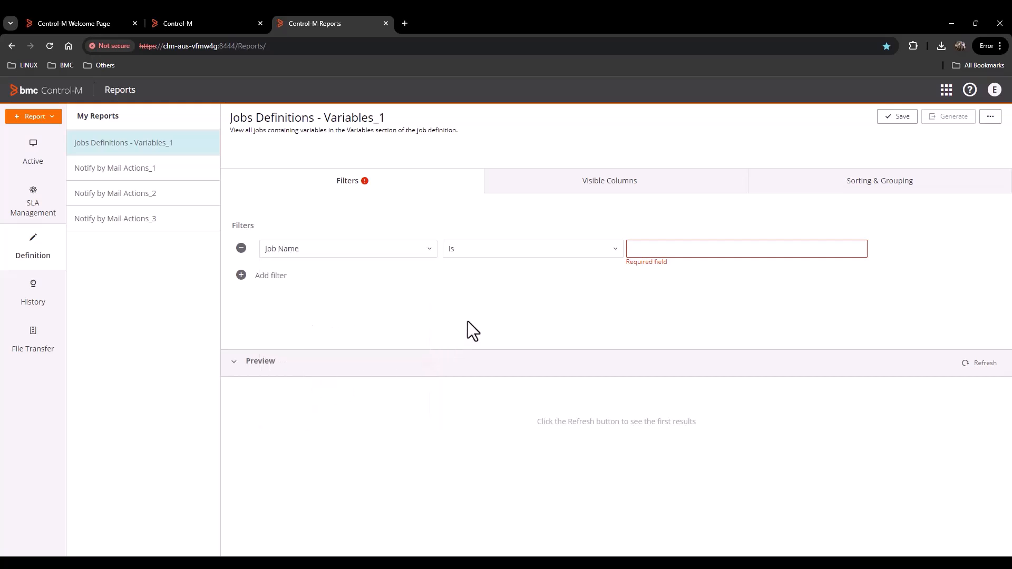
{"action": "left_click", "coordinate": [648, 251]}
{"action": "type", "text": "cwc"}
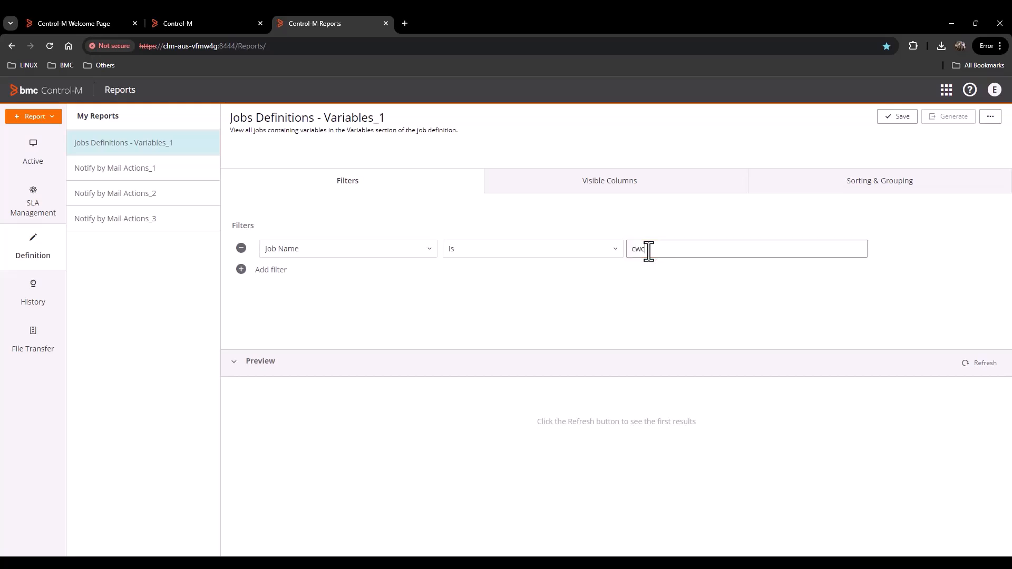
{"action": "type", "text": "m_cp"}
{"action": "left_click", "coordinate": [975, 363]}
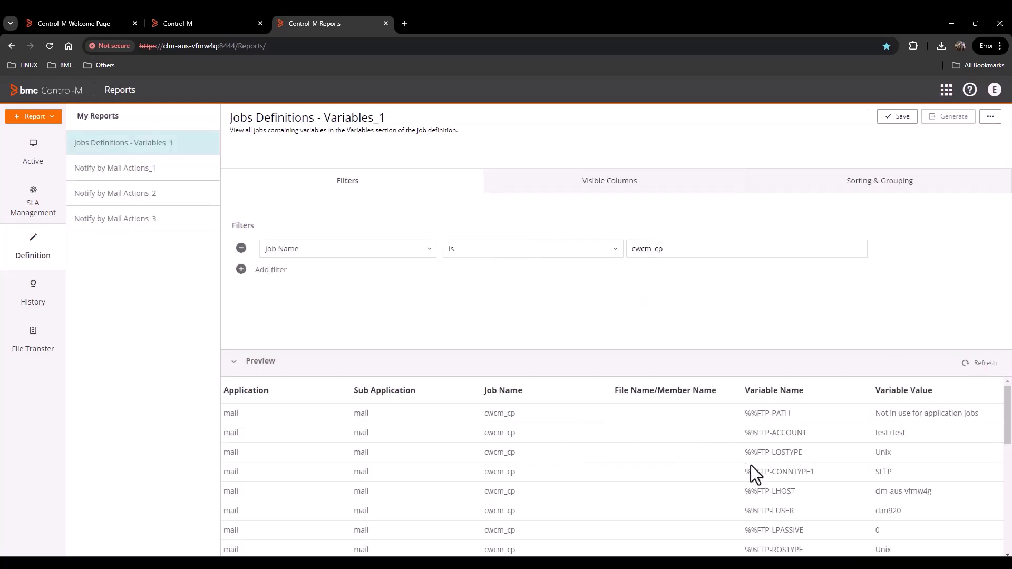
- Copy the %%FTP-RPATH1 variable name from the preview's variable list
{"action": "scroll", "coordinate": [827, 447], "scroll_direction": "down", "scroll_amount": 3}
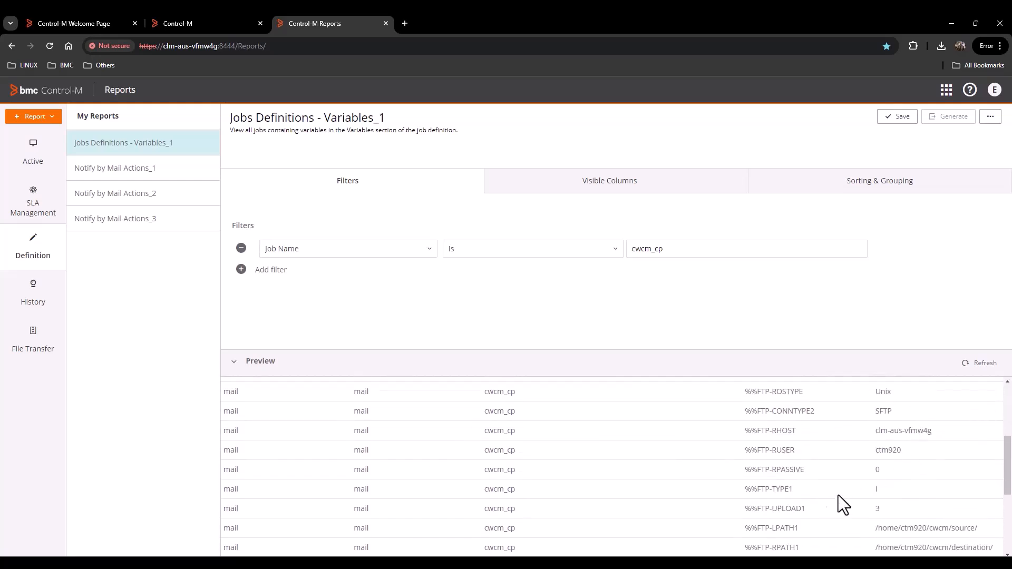
{"action": "scroll", "coordinate": [807, 457], "scroll_direction": "down", "scroll_amount": 5}
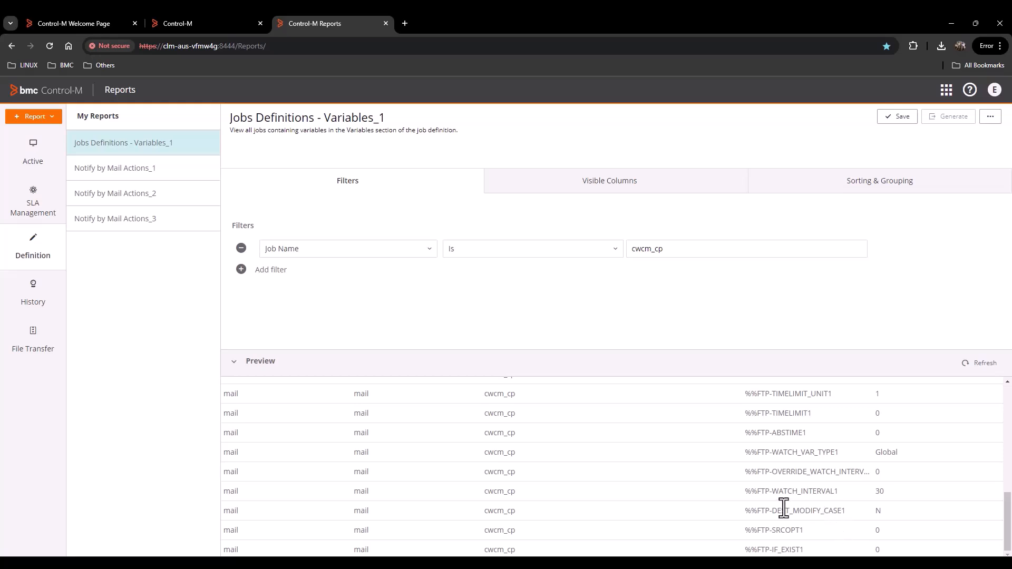
{"action": "scroll", "coordinate": [819, 471], "scroll_direction": "up", "scroll_amount": 1}
{"action": "scroll", "coordinate": [822, 474], "scroll_direction": "up", "scroll_amount": 1}
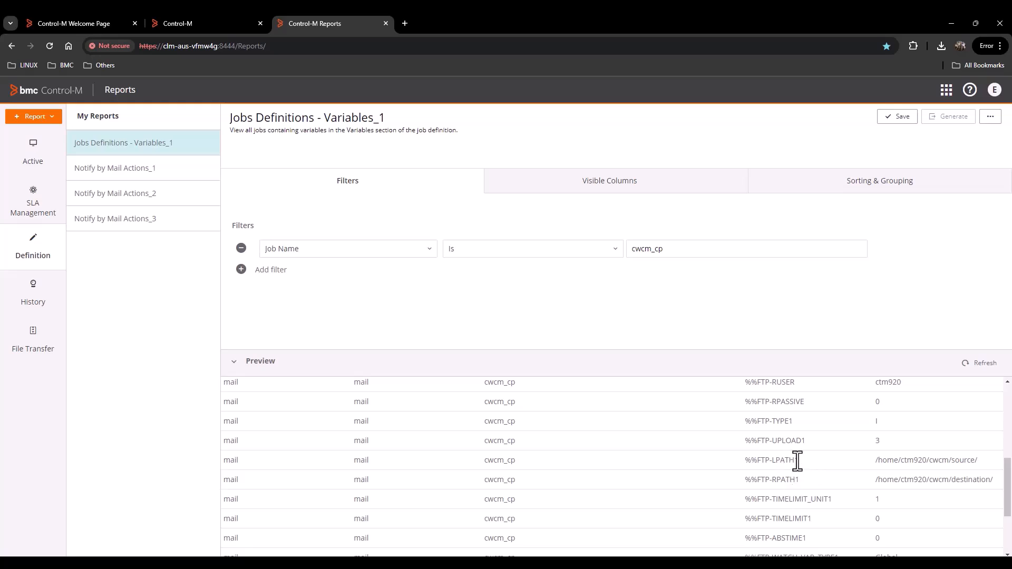
{"action": "left_click_drag", "start_coordinate": [797, 480], "coordinate": [740, 479]}
{"action": "key", "text": "ctrl+c"}
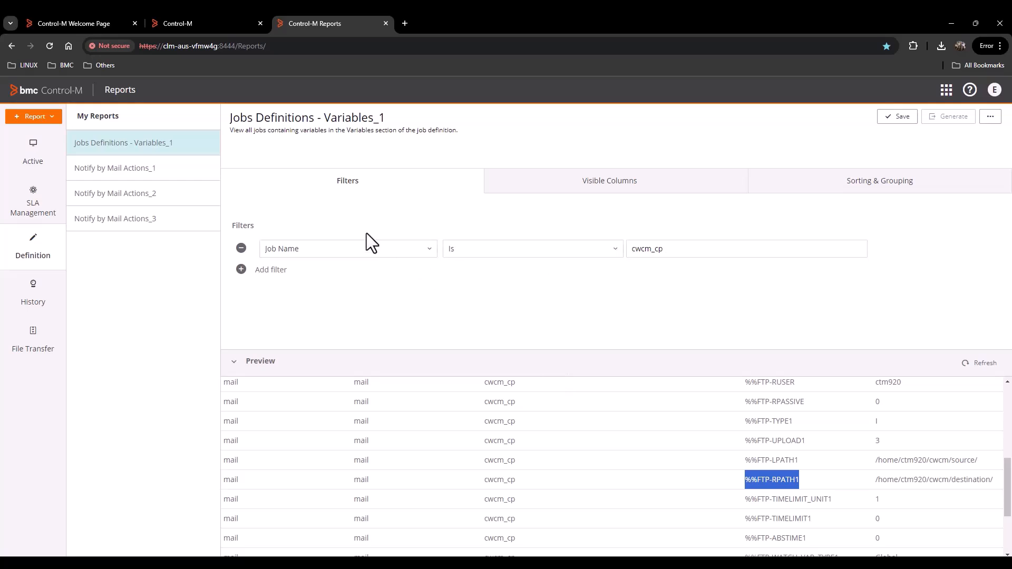
{"action": "left_click", "coordinate": [417, 251]}
{"action": "scroll", "coordinate": [369, 363], "scroll_direction": "down", "scroll_amount": 1}
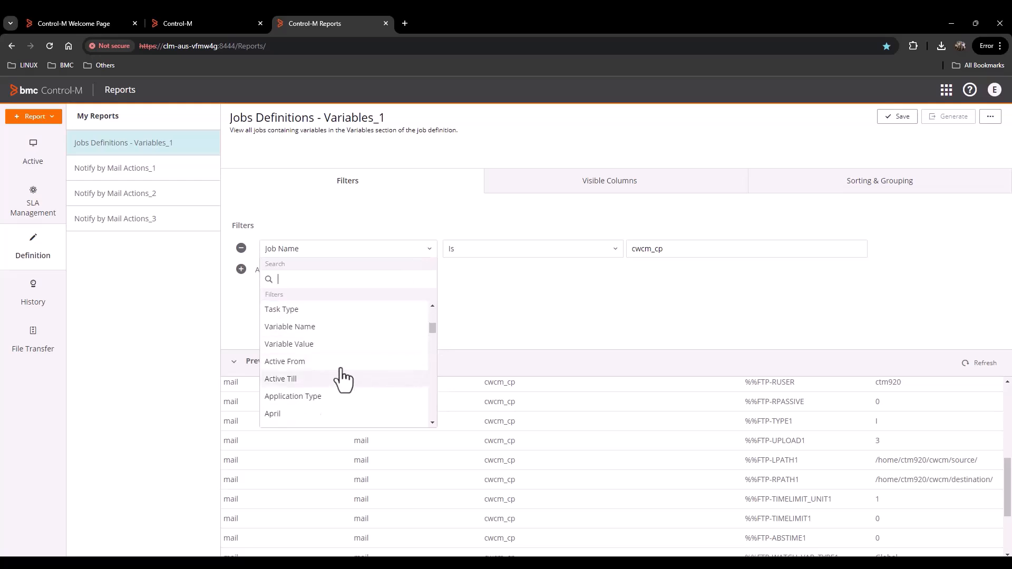
- Change the filter to Variable Name is %%FTP-RPATH1 using the copied name
{"action": "left_click", "coordinate": [314, 332]}
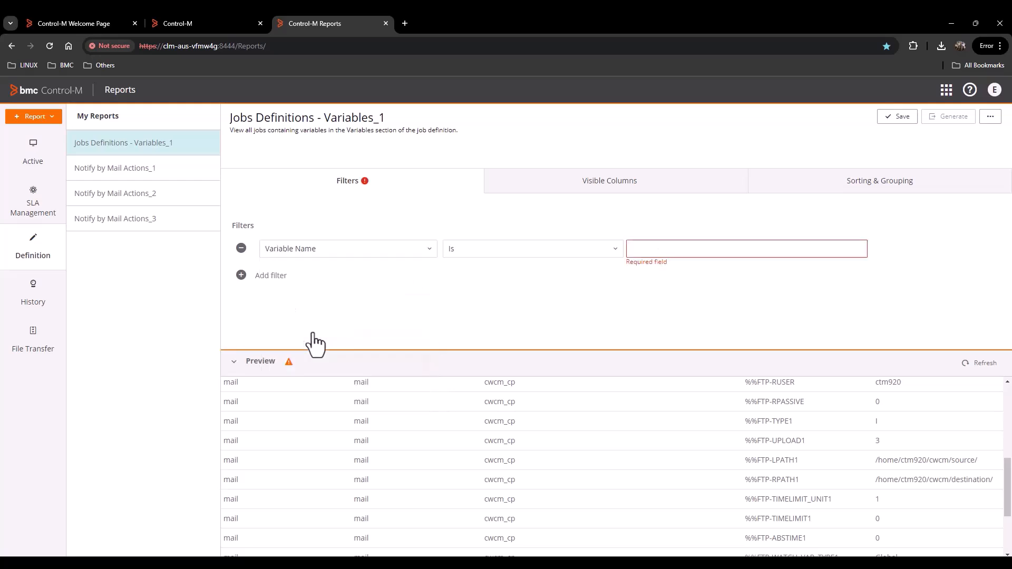
{"action": "left_click", "coordinate": [363, 250]}
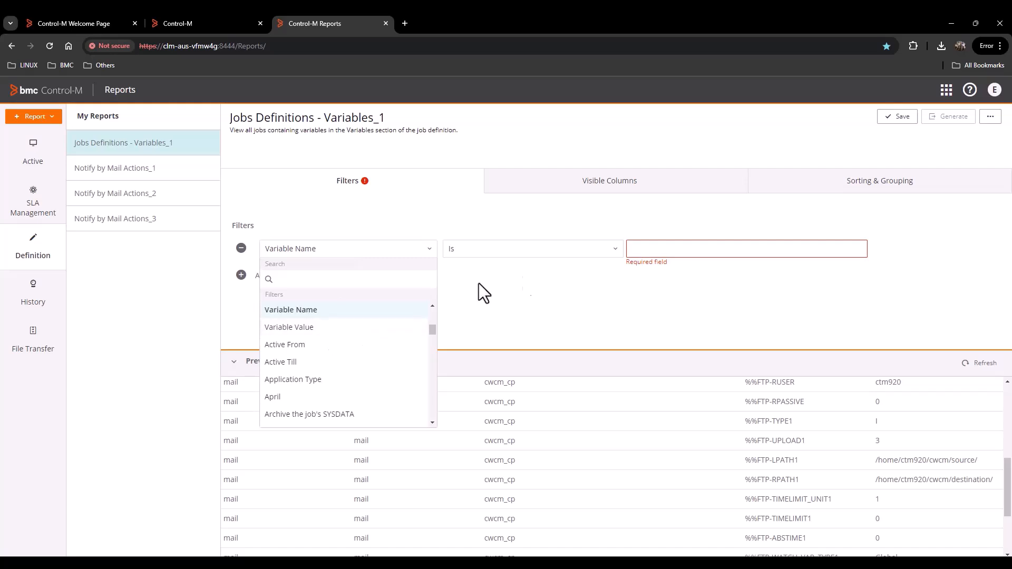
{"action": "left_click", "coordinate": [559, 251]}
{"action": "left_click", "coordinate": [690, 248]}
{"action": "key", "text": "ctrl+v"}
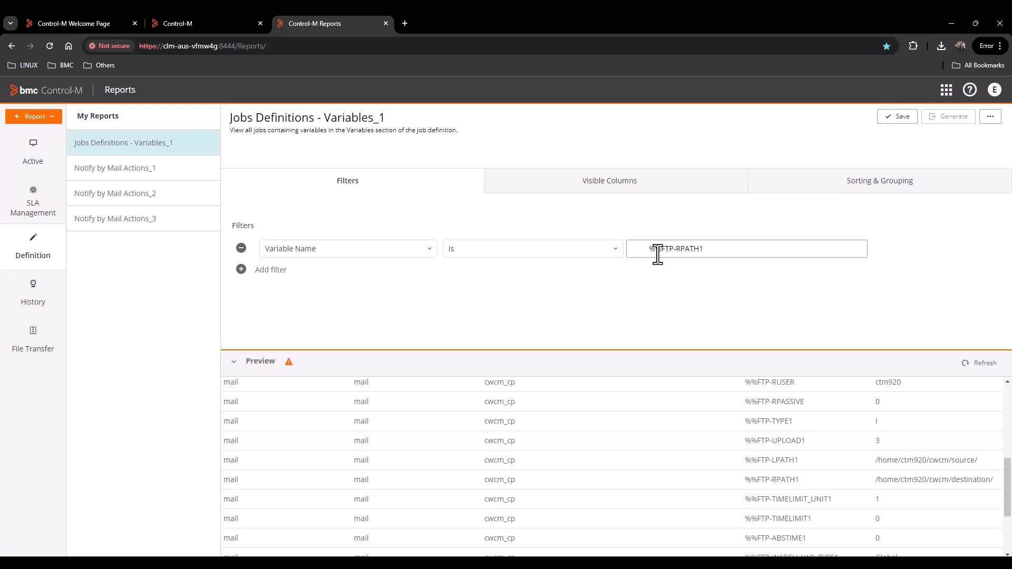
{"action": "key", "text": "BackSpace"}
{"action": "key", "text": "BackSpace"}
- Add a second filter, Variable Value is /home/ctm920/cwcm/destination/, pasted from the preview
{"action": "left_click", "coordinate": [269, 270]}
{"action": "left_click", "coordinate": [361, 271]}
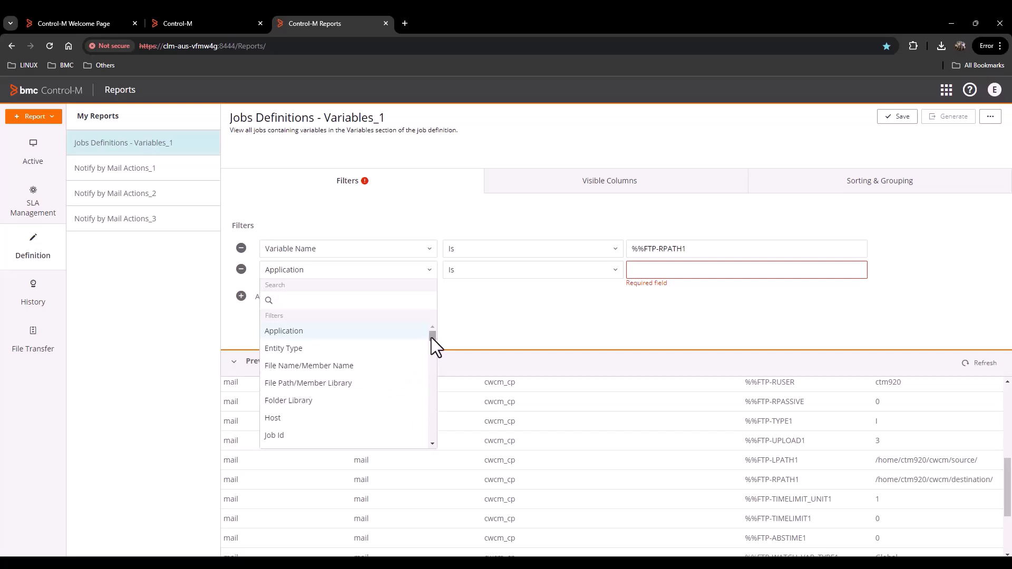
{"action": "left_click_drag", "start_coordinate": [432, 337], "coordinate": [432, 346]}
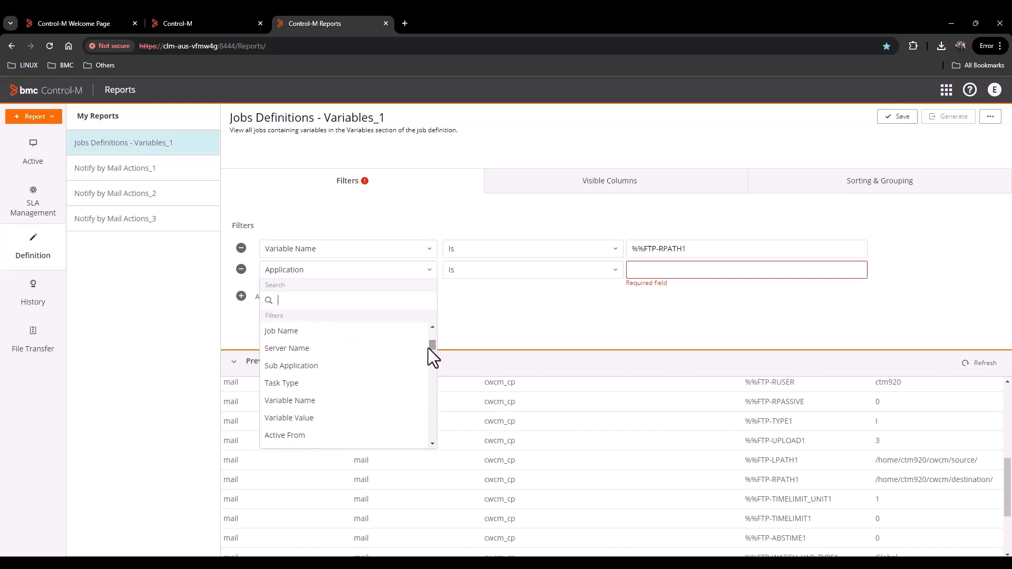
{"action": "left_click", "coordinate": [338, 418]}
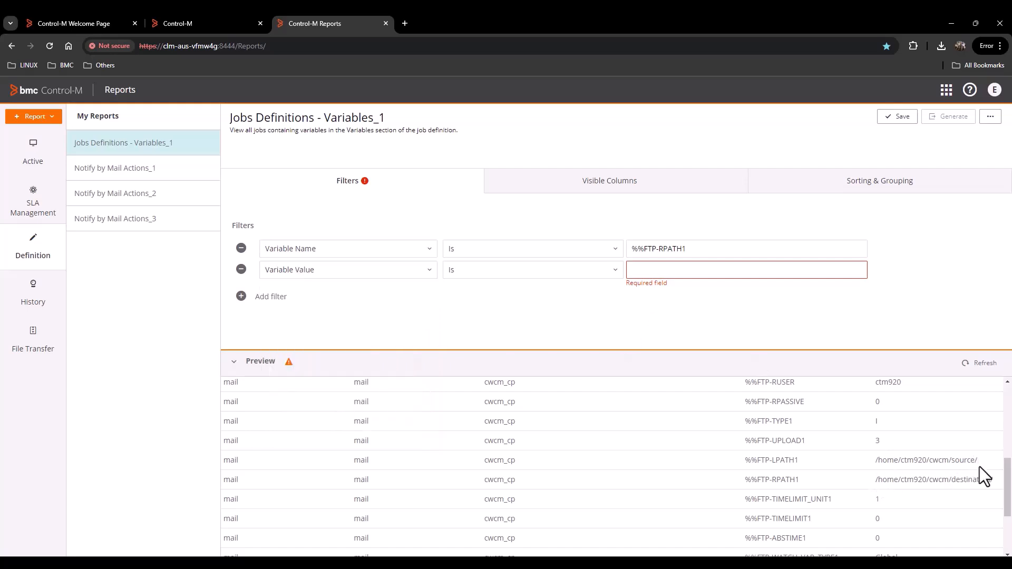
{"action": "left_click_drag", "start_coordinate": [995, 480], "coordinate": [874, 481]}
{"action": "key", "text": "ctrl+c"}
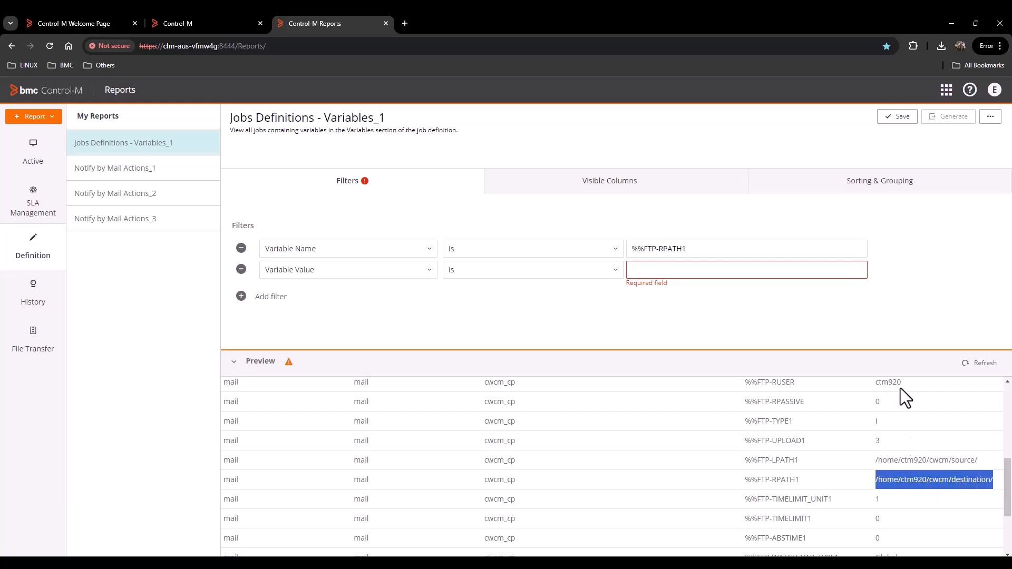
{"action": "left_click", "coordinate": [705, 273]}
{"action": "key", "text": "ctrl+v"}
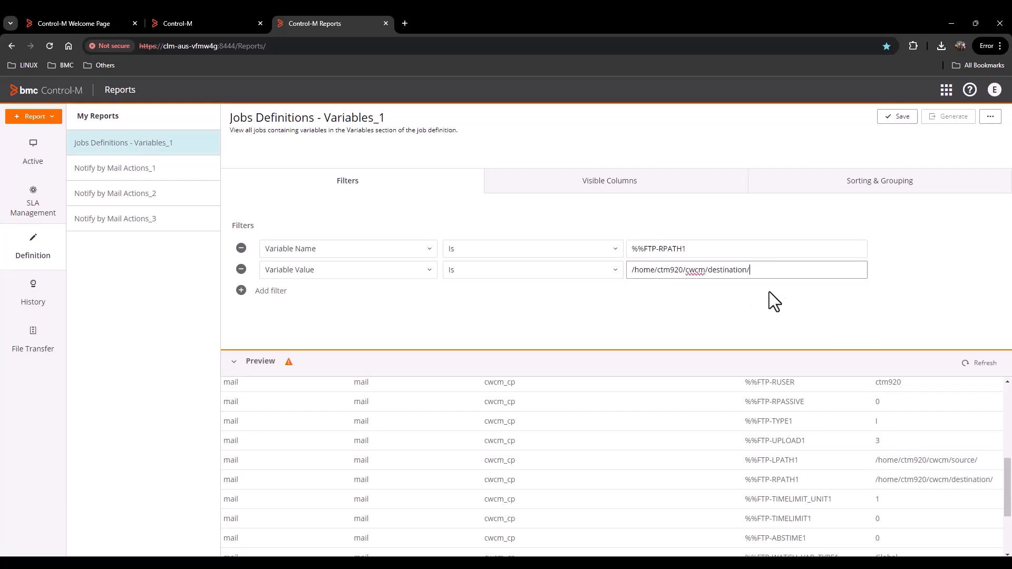
- Refresh the preview with both filters, save Jobs Definitions - Variables_1, and generate it as PDF
{"action": "left_click", "coordinate": [980, 363]}
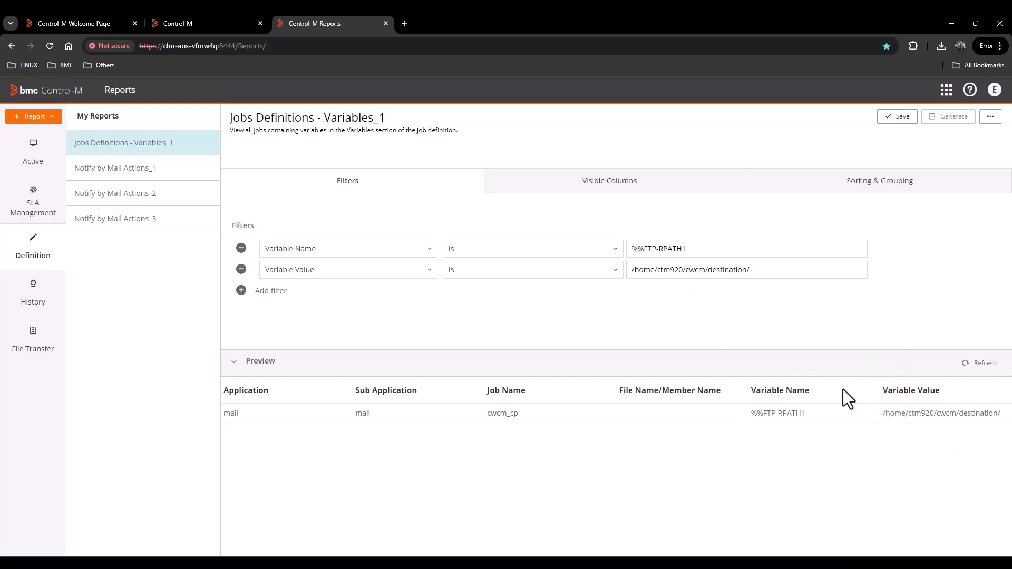
{"action": "left_click", "coordinate": [895, 121]}
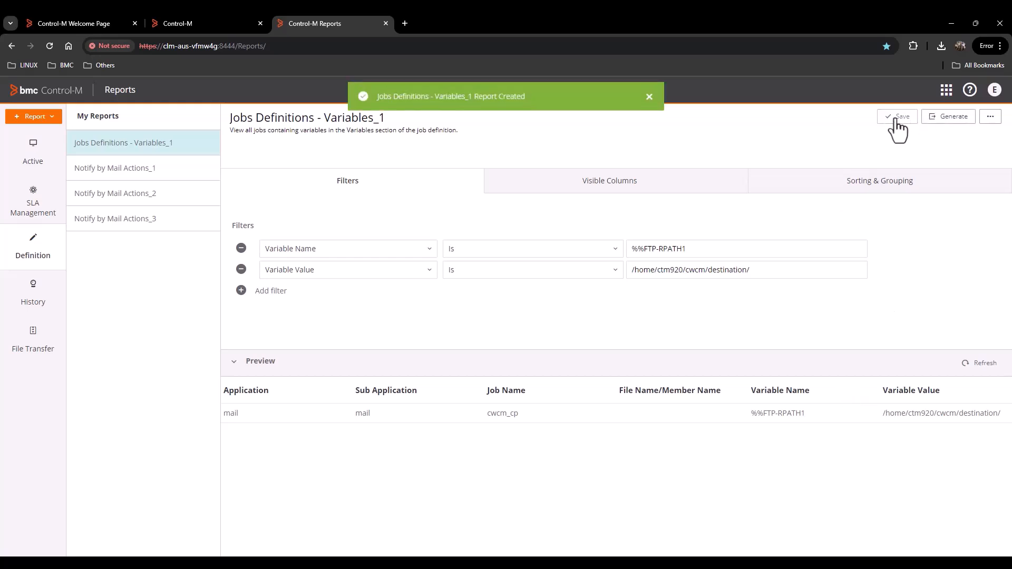
{"action": "left_click", "coordinate": [949, 118]}
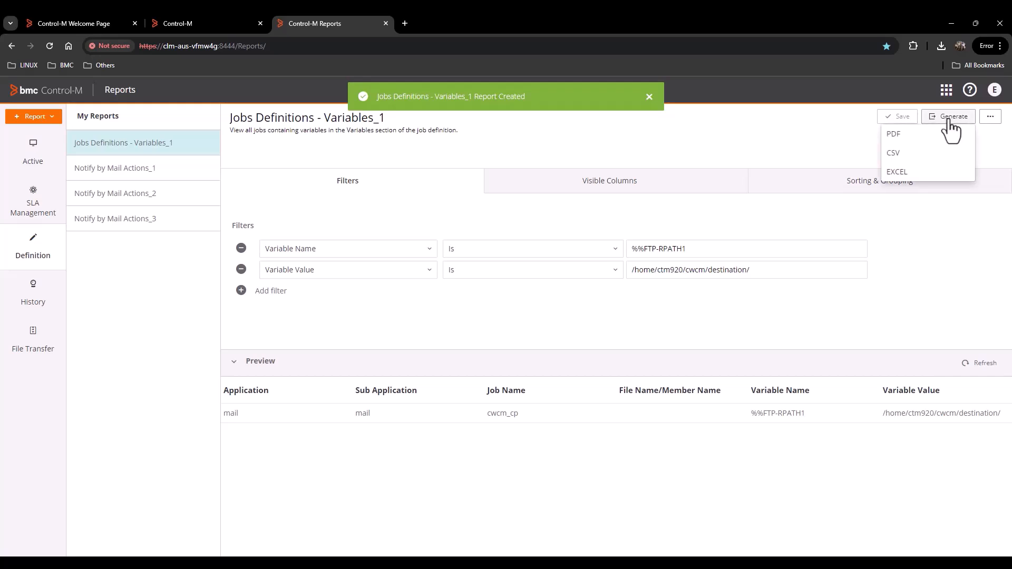
{"action": "left_click", "coordinate": [890, 138]}
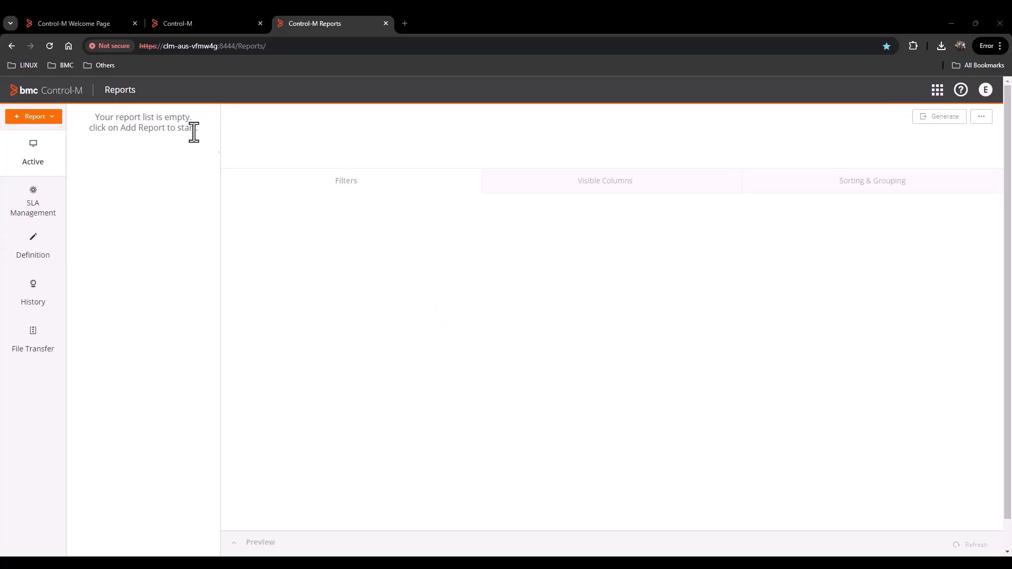
- Create the Audit_1 report from the Audit template, keeping the audit type set to All
{"action": "left_click", "coordinate": [29, 117]}
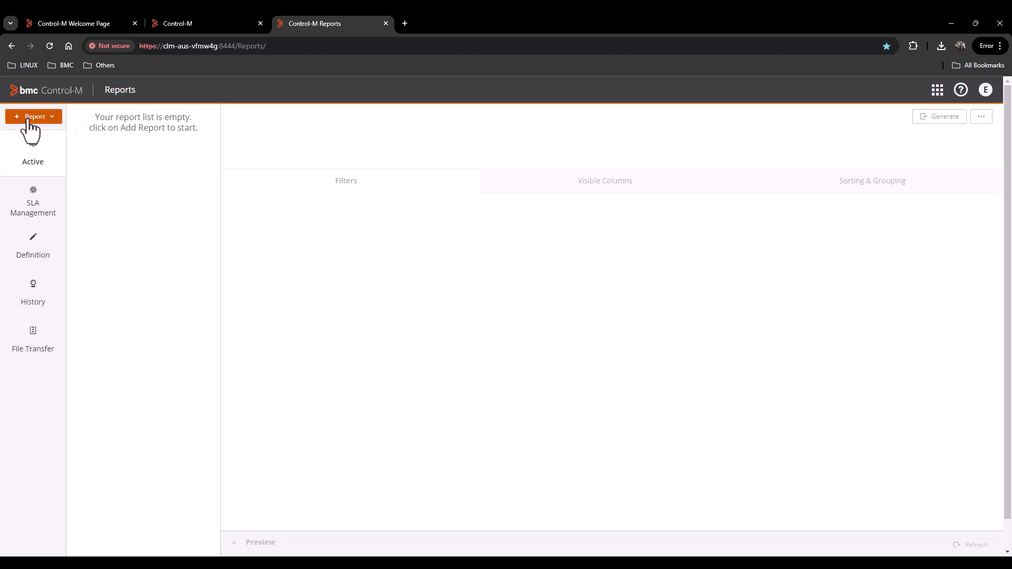
{"action": "left_click", "coordinate": [32, 134]}
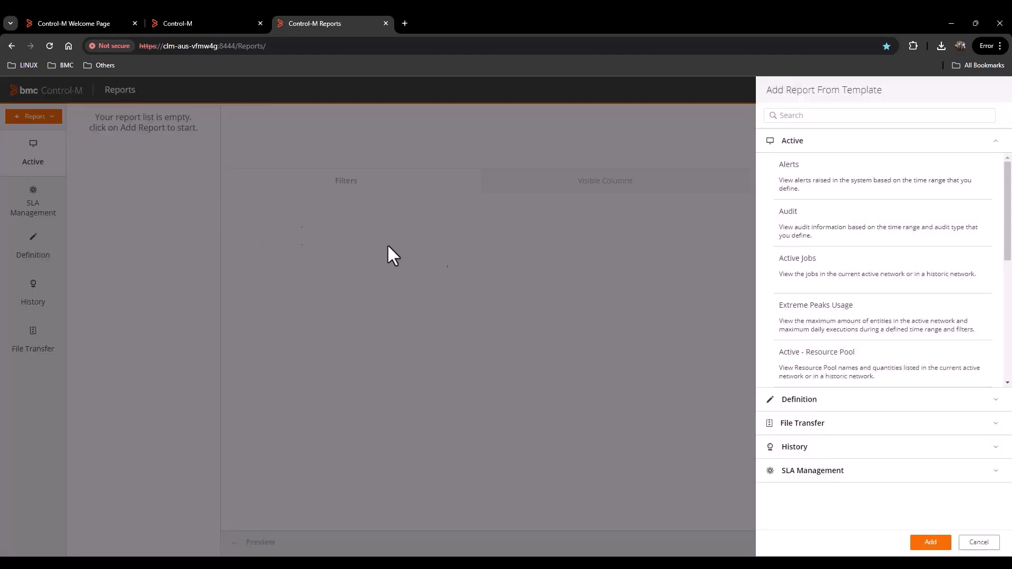
{"action": "left_click", "coordinate": [823, 234]}
{"action": "left_click", "coordinate": [930, 542]}
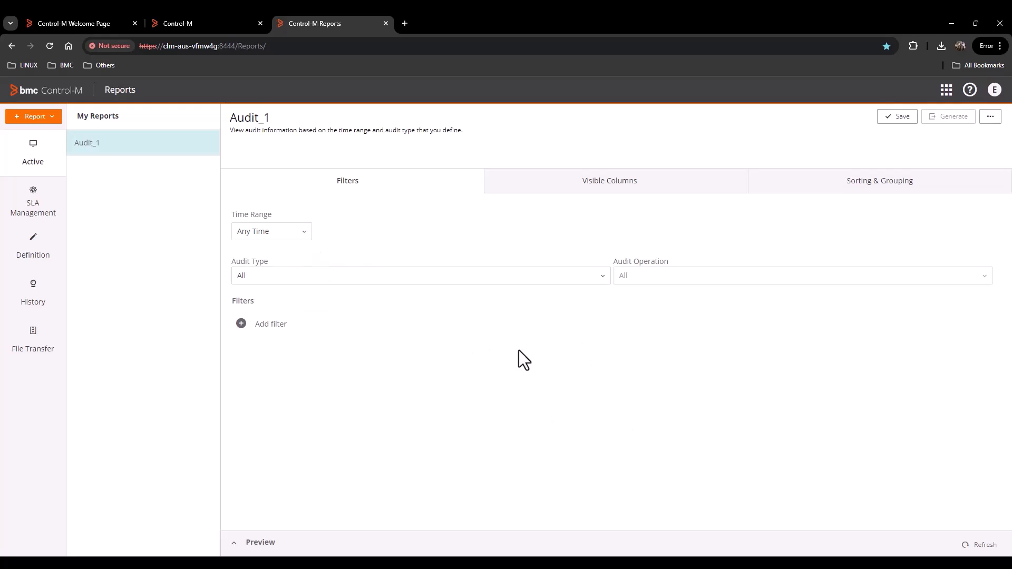
{"action": "left_click", "coordinate": [601, 277]}
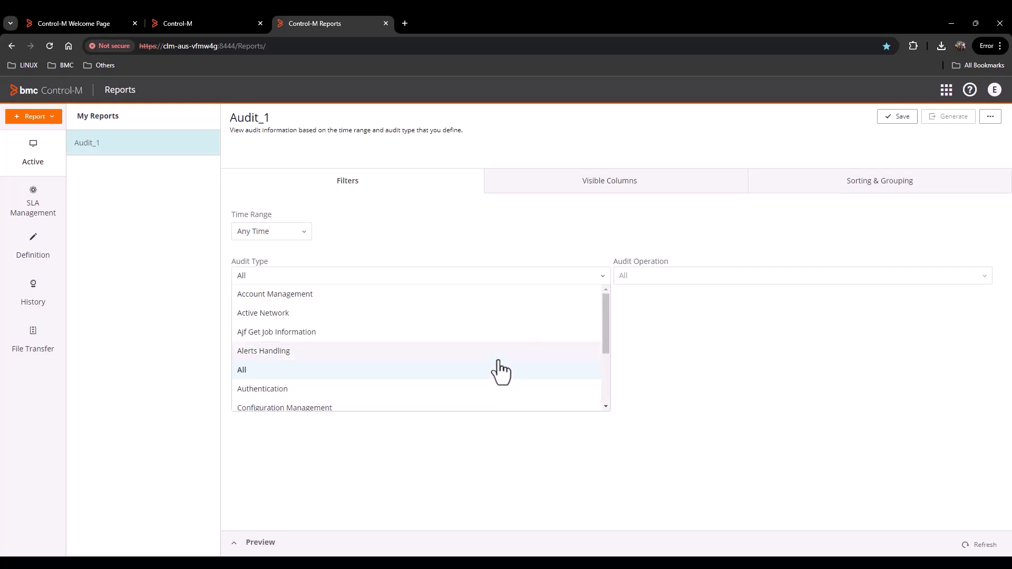
{"action": "scroll", "coordinate": [501, 377], "scroll_direction": "down", "scroll_amount": 2}
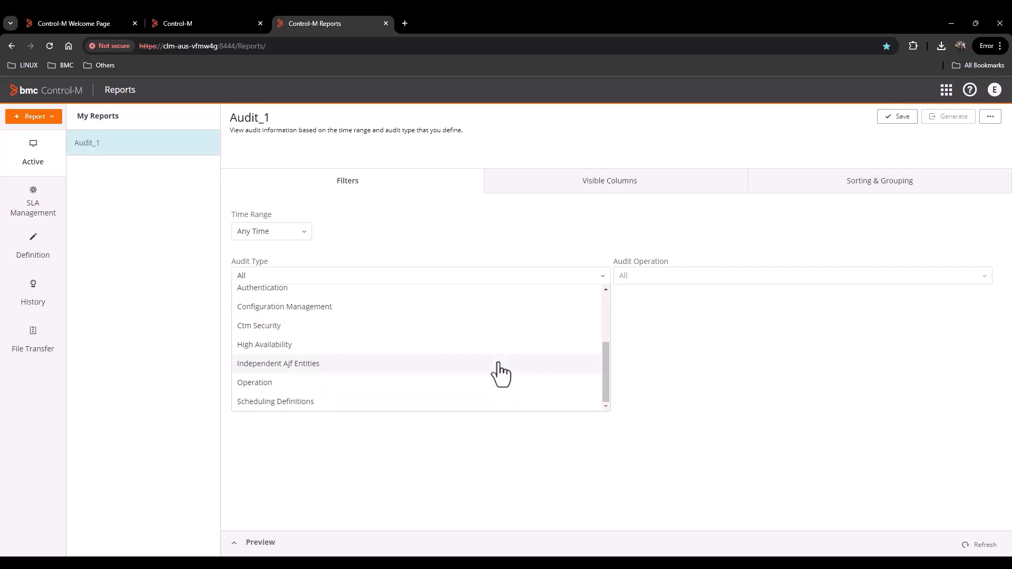
{"action": "scroll", "coordinate": [500, 377], "scroll_direction": "up", "scroll_amount": 3}
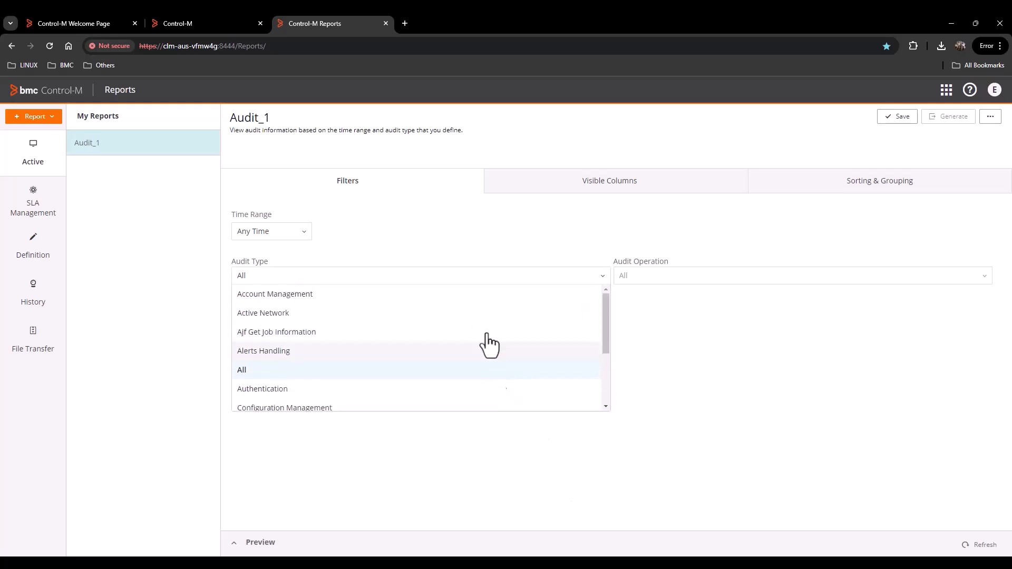
{"action": "left_click", "coordinate": [503, 232]}
- Set a Custom time range starting August 18, 2024
{"action": "left_click", "coordinate": [303, 235]}
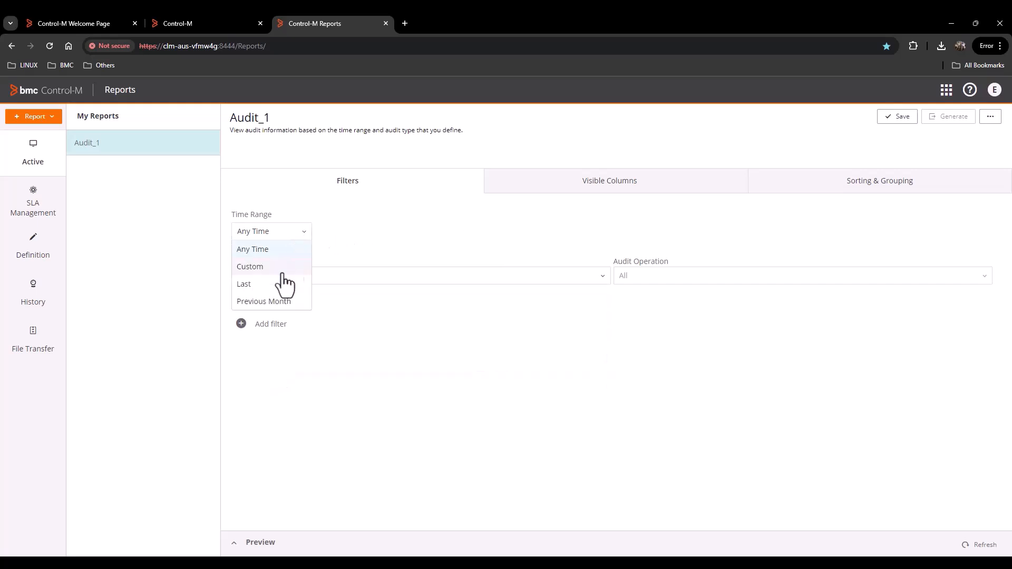
{"action": "left_click", "coordinate": [254, 265]}
{"action": "left_click", "coordinate": [431, 232]}
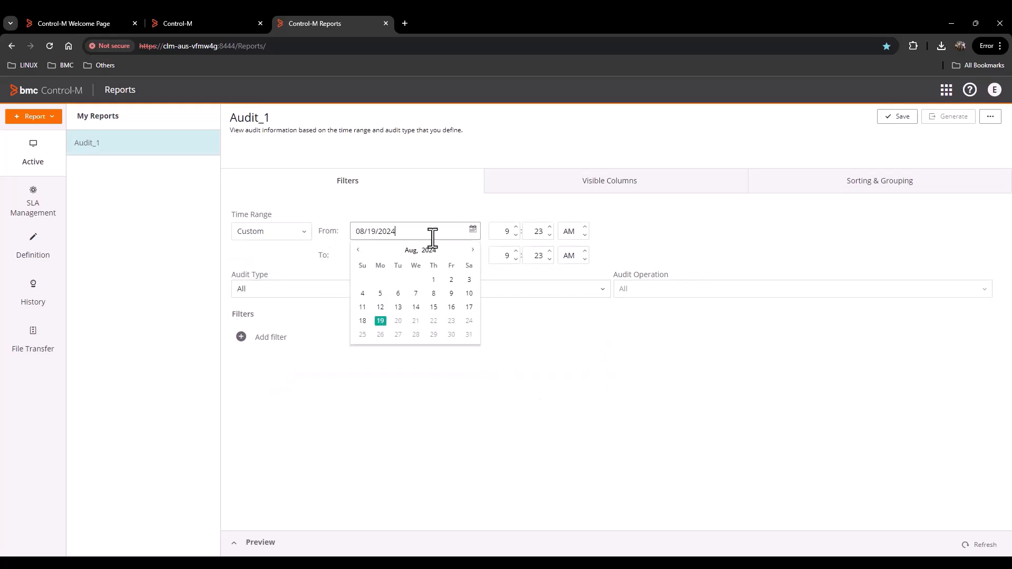
{"action": "left_click", "coordinate": [363, 321]}
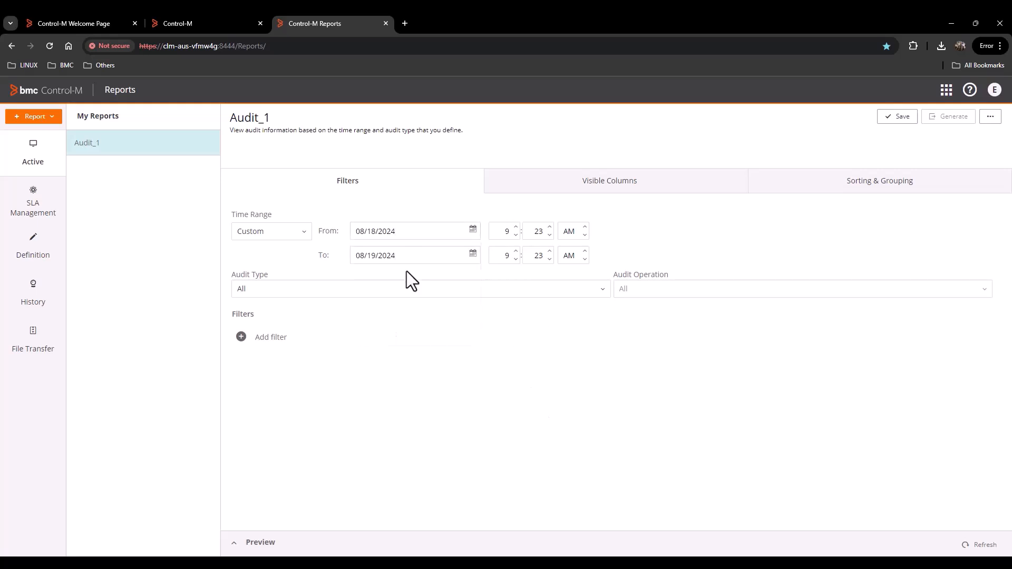
- Add a Job Name Is filter to Audit_1 with the value cwcm_cp
{"action": "left_click", "coordinate": [280, 339]}
{"action": "left_click", "coordinate": [428, 337]}
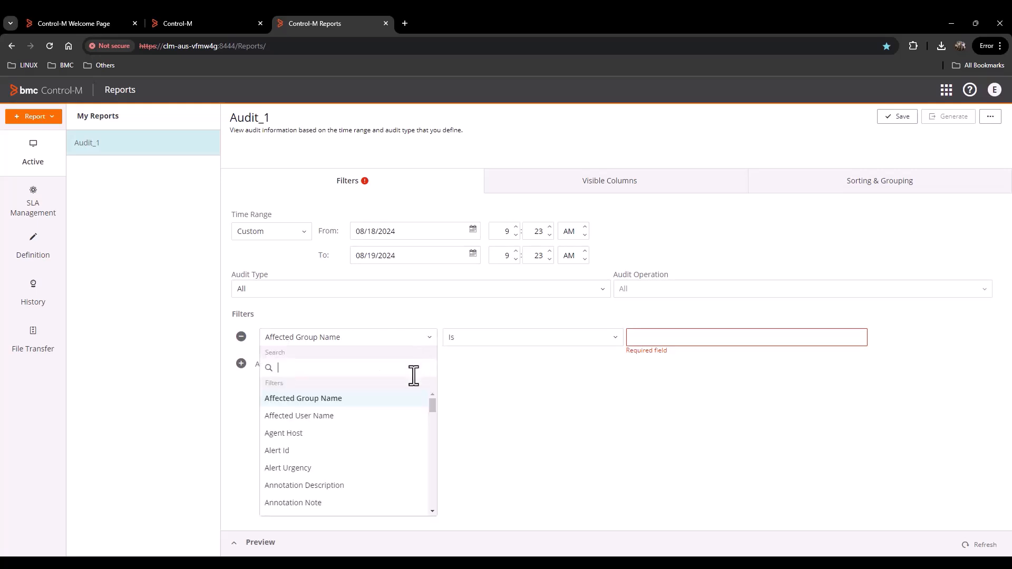
{"action": "type", "text": "job"}
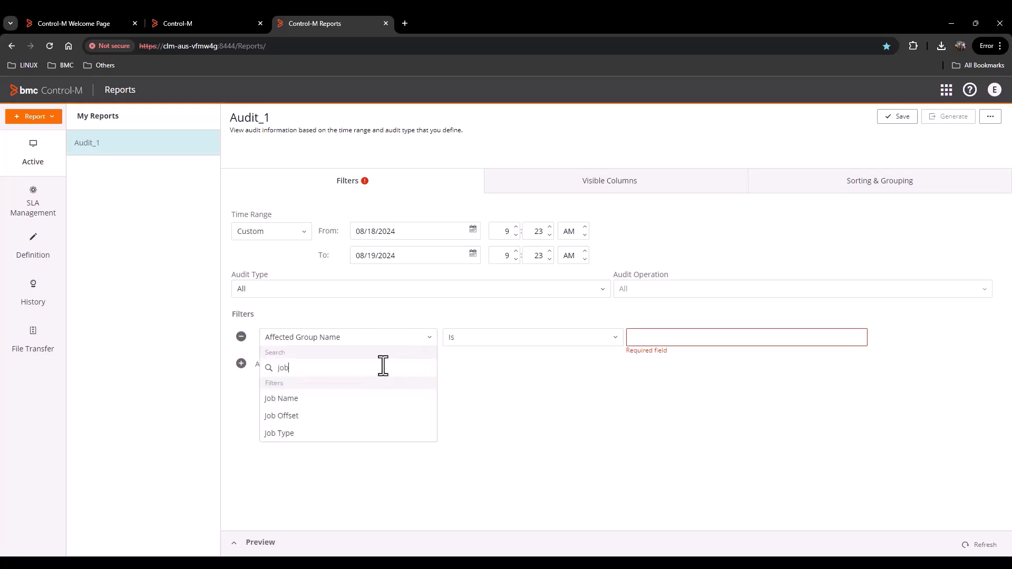
{"action": "left_click", "coordinate": [334, 399]}
{"action": "left_click", "coordinate": [653, 338]}
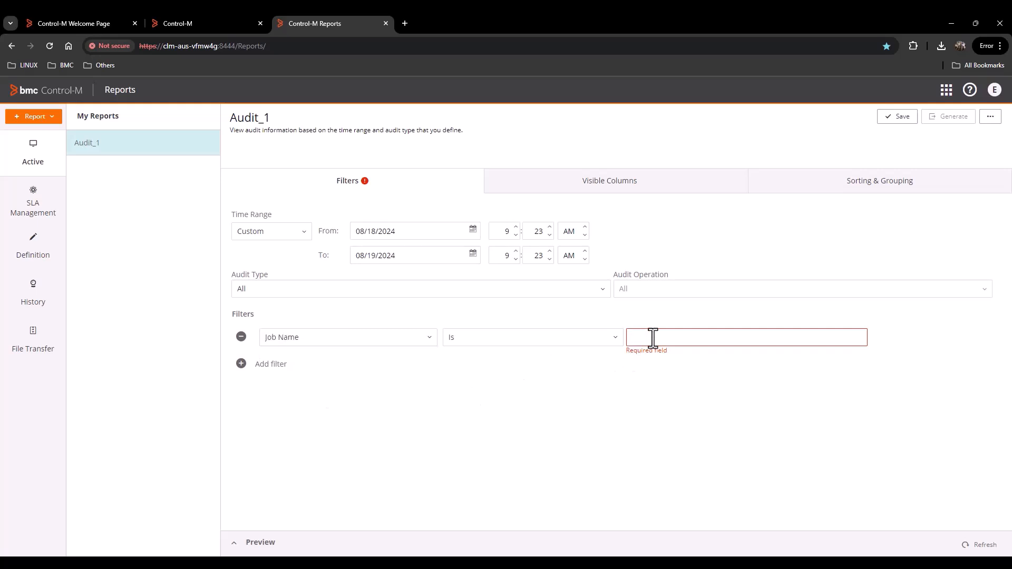
{"action": "type", "text": "cwcm"}
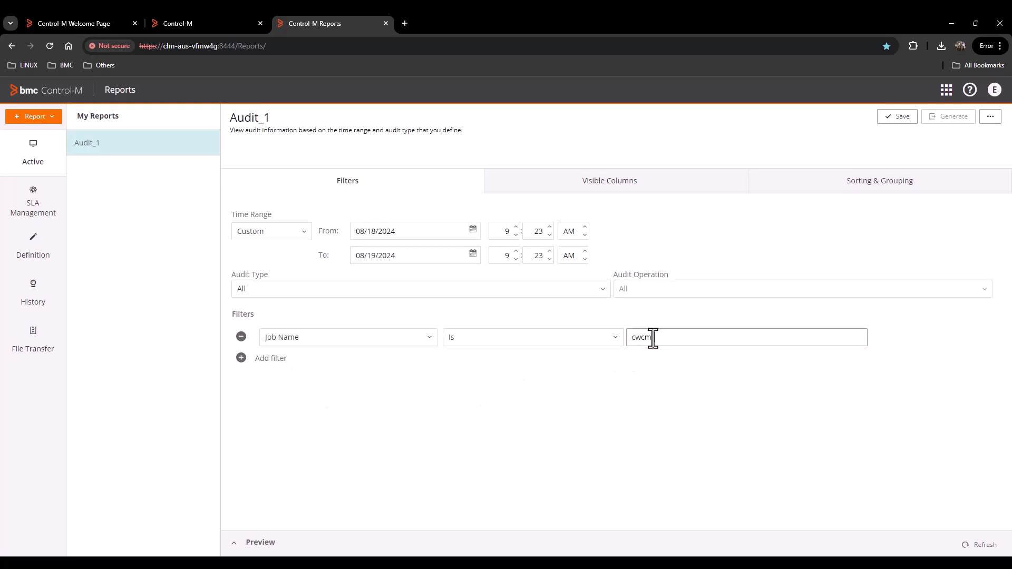
{"action": "type", "text": "_cp"}
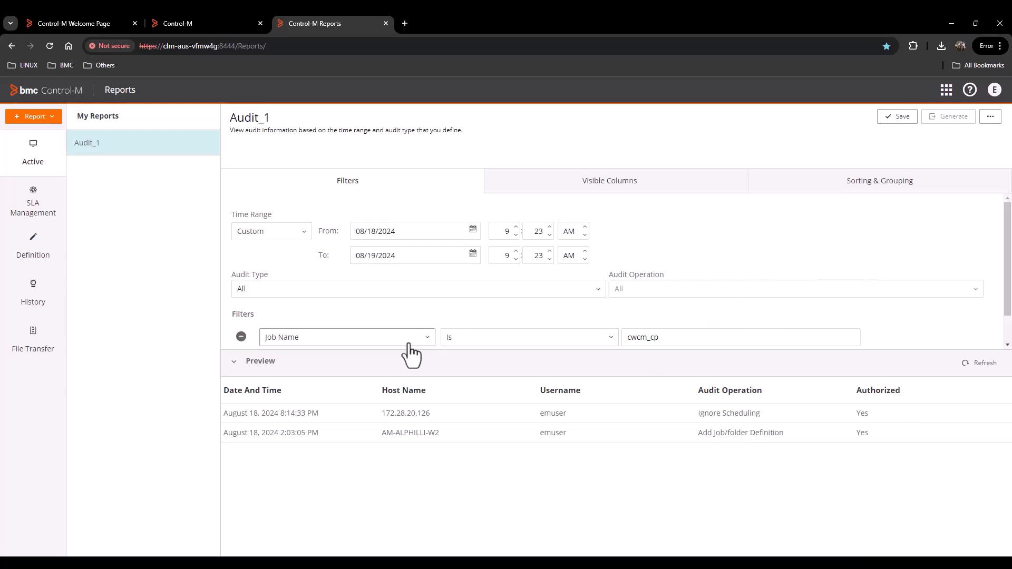
- Save the Audit_1 report and generate it as a PDF download
{"action": "left_click", "coordinate": [899, 117]}
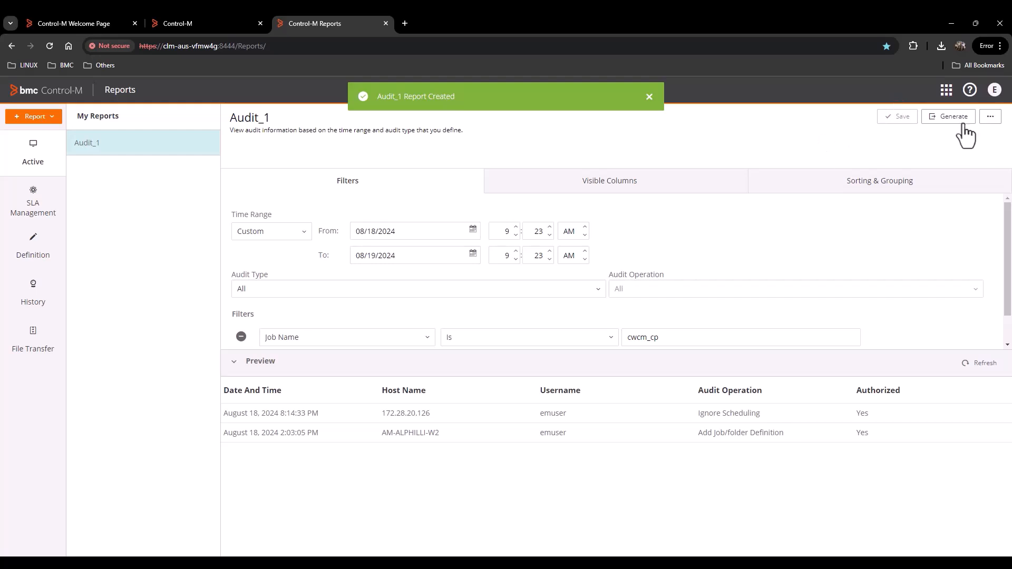
{"action": "left_click", "coordinate": [948, 116]}
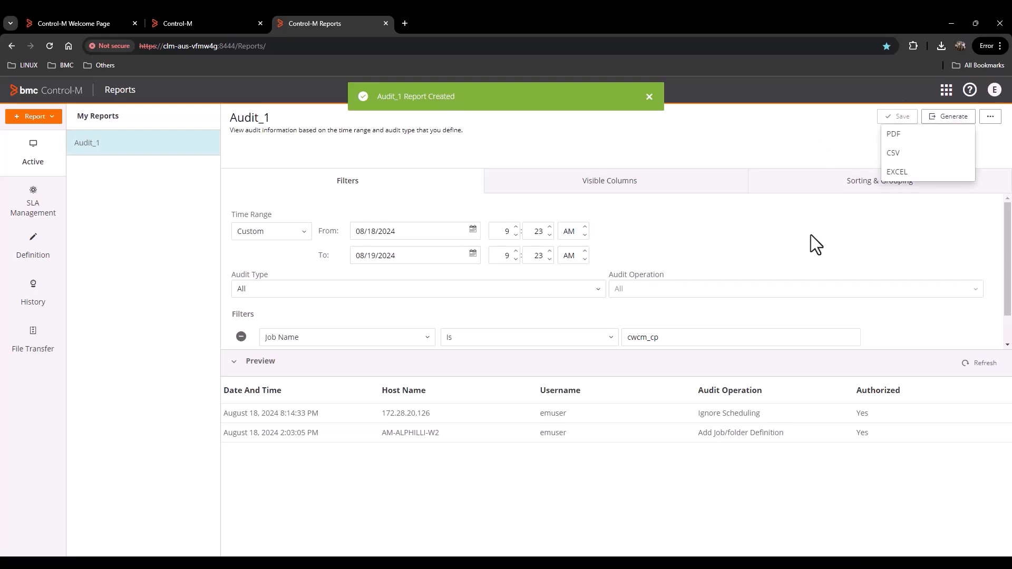
{"action": "left_click", "coordinate": [891, 136]}
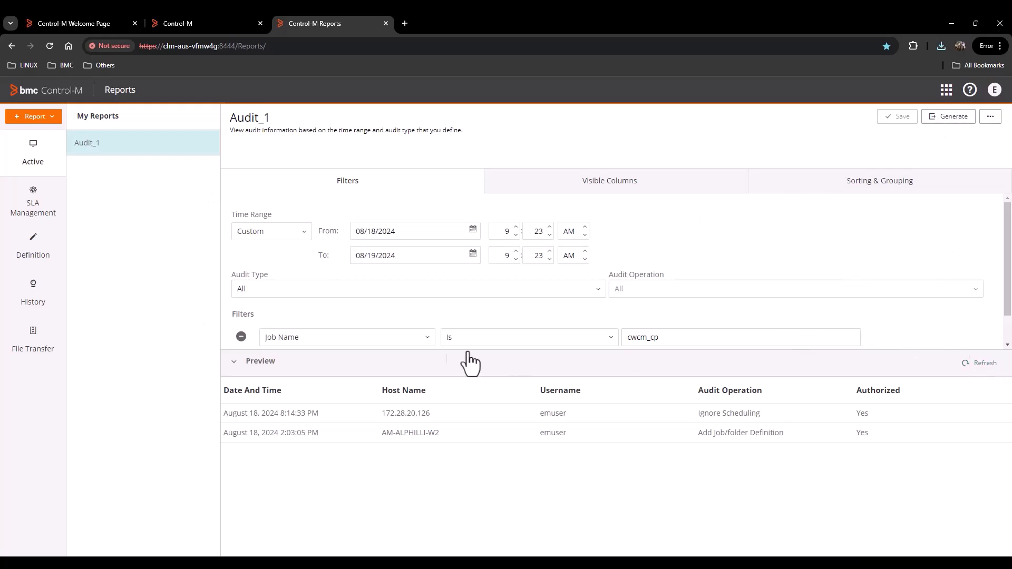
- Remove Audit_1's Job Name filter and refresh the preview to list all audit entries
{"action": "left_click", "coordinate": [241, 337]}
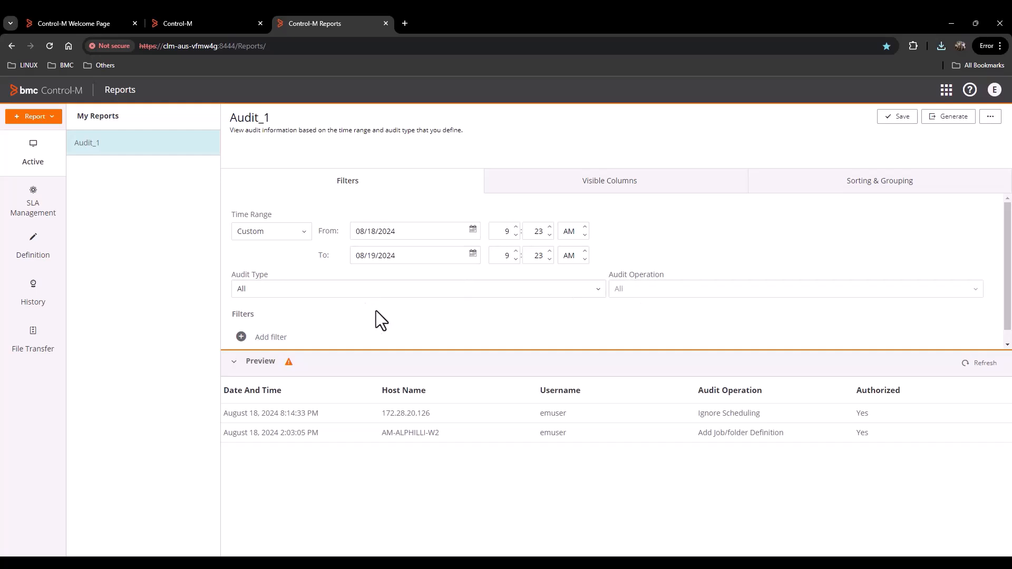
{"action": "left_click", "coordinate": [976, 375]}
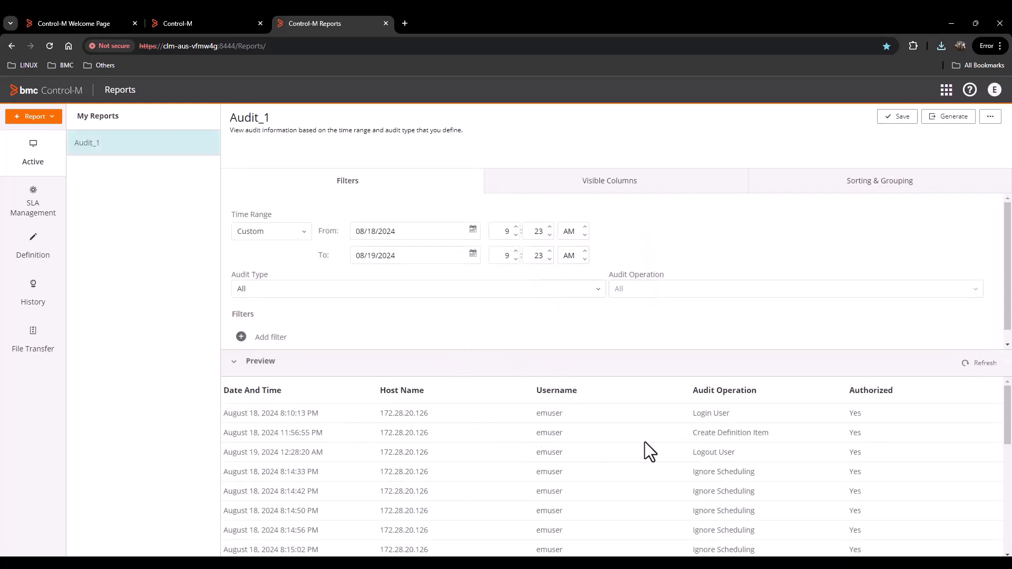
{"action": "scroll", "coordinate": [605, 442], "scroll_direction": "down", "scroll_amount": 3}
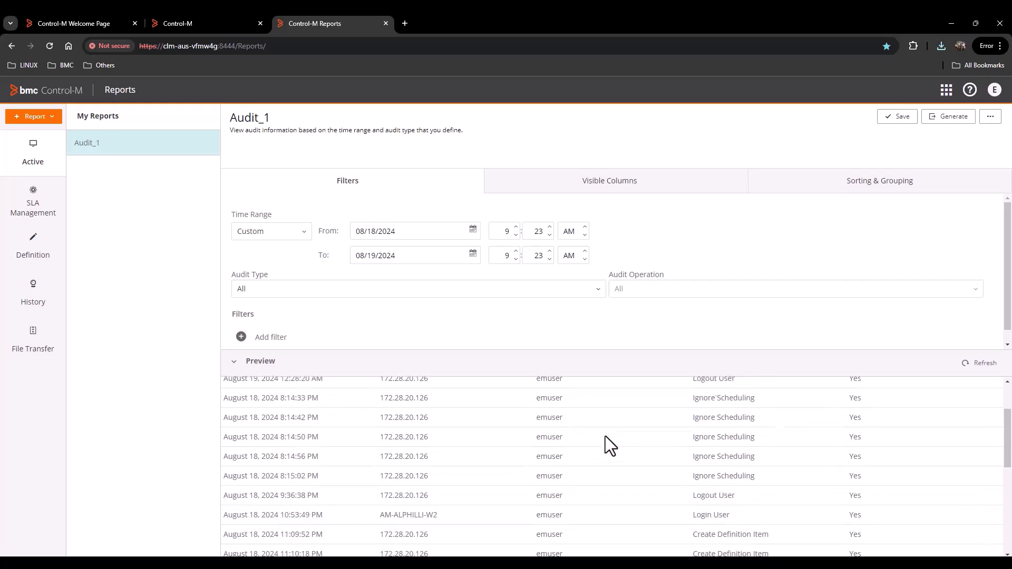
{"action": "scroll", "coordinate": [602, 452], "scroll_direction": "down", "scroll_amount": 5}
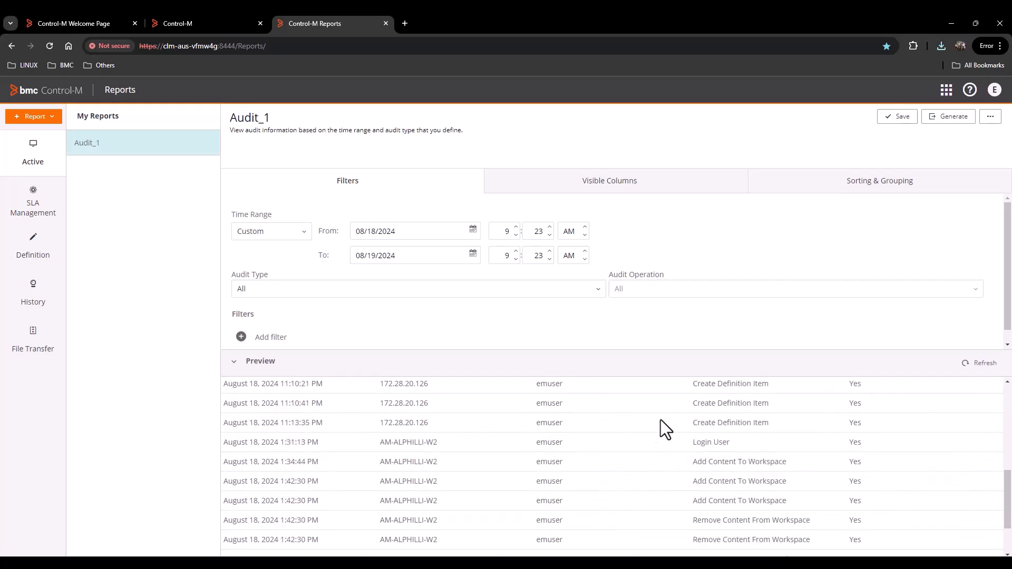
{"action": "scroll", "coordinate": [667, 421], "scroll_direction": "down", "scroll_amount": 2}
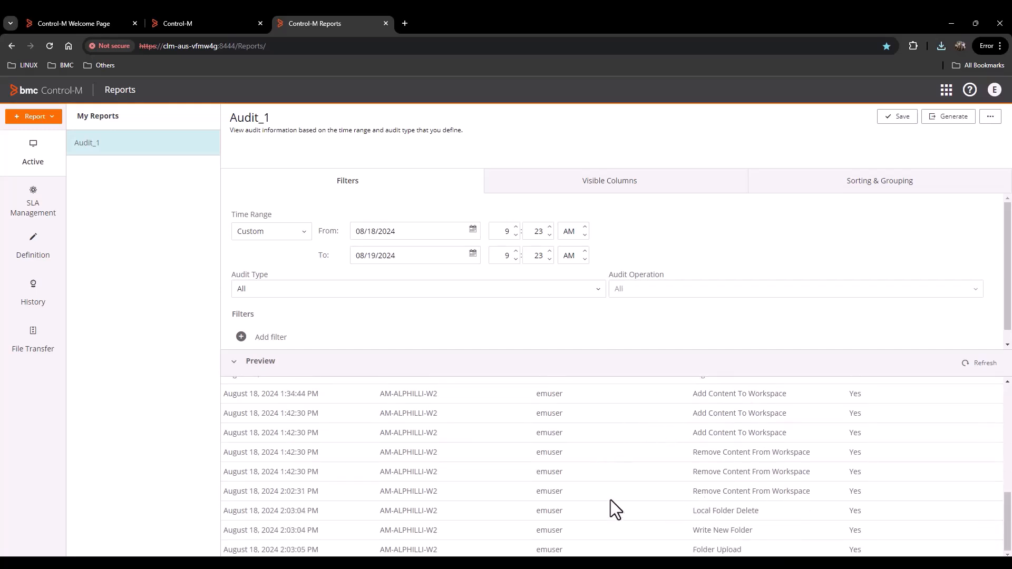
{"action": "scroll", "coordinate": [609, 499], "scroll_direction": "up", "scroll_amount": 10}
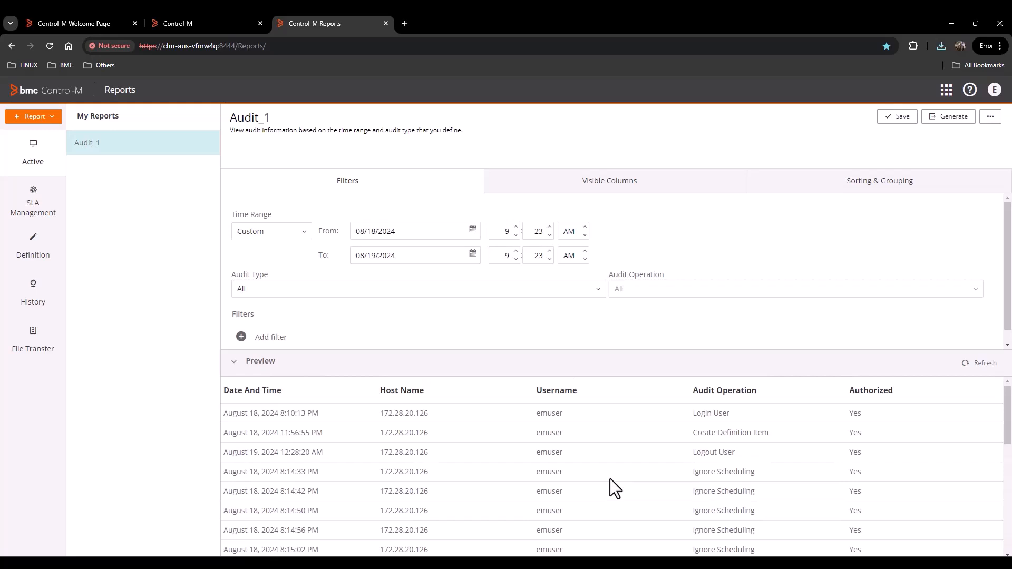